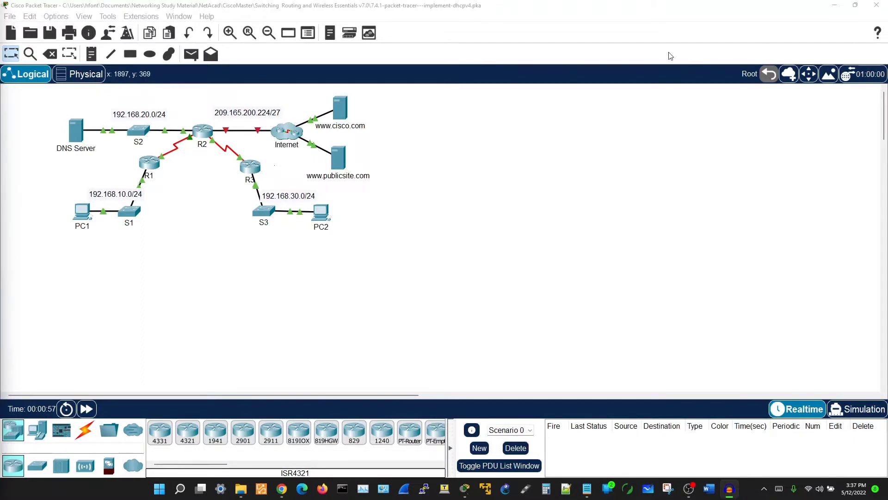
Arrange the network topology and the PT Activity instructions side by side, with the whole topology and addressing table in view
left_click(853, 7)
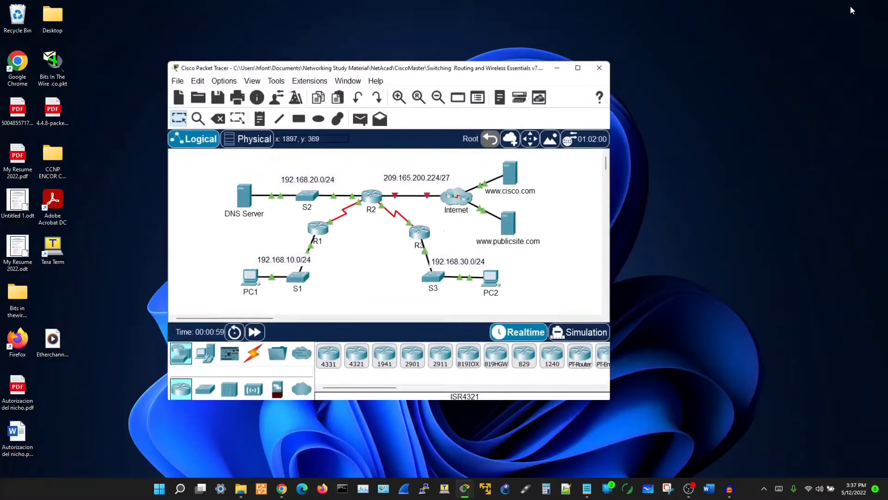
left_click_drag(396, 71, 4, 65)
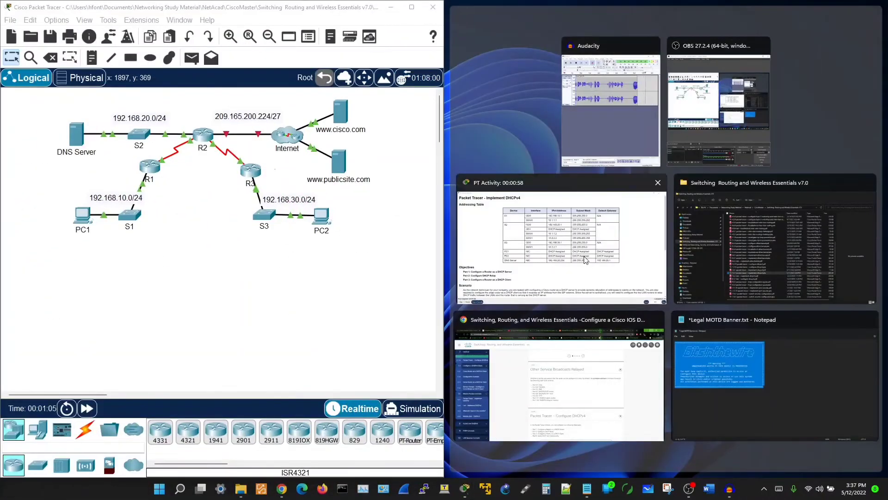
left_click(541, 258)
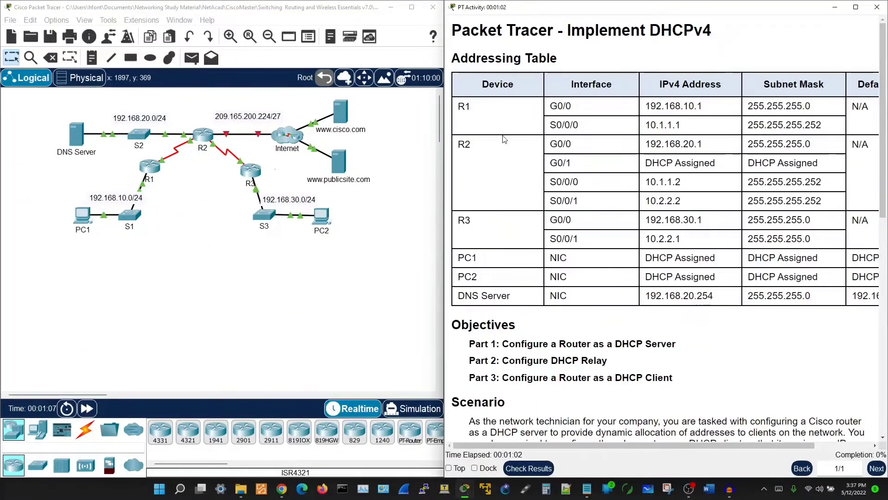
left_click_drag(445, 237, 231, 244)
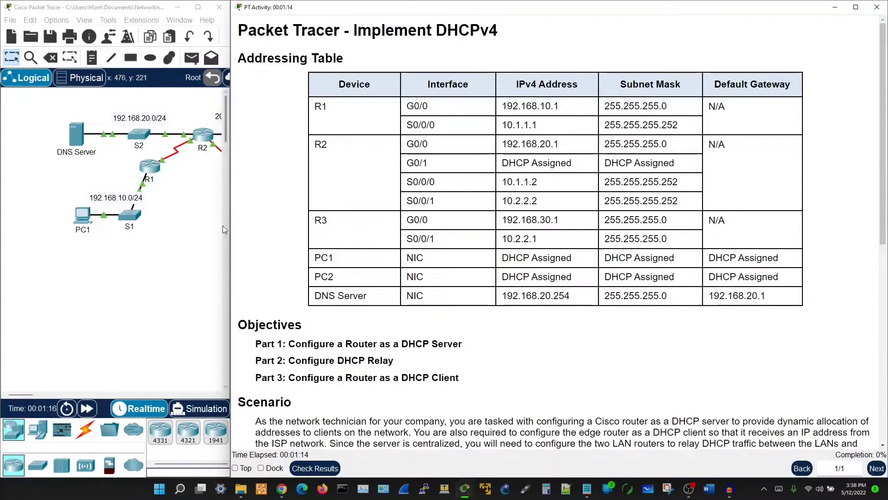
mouse_move(230, 242)
left_click_drag(231, 243, 309, 238)
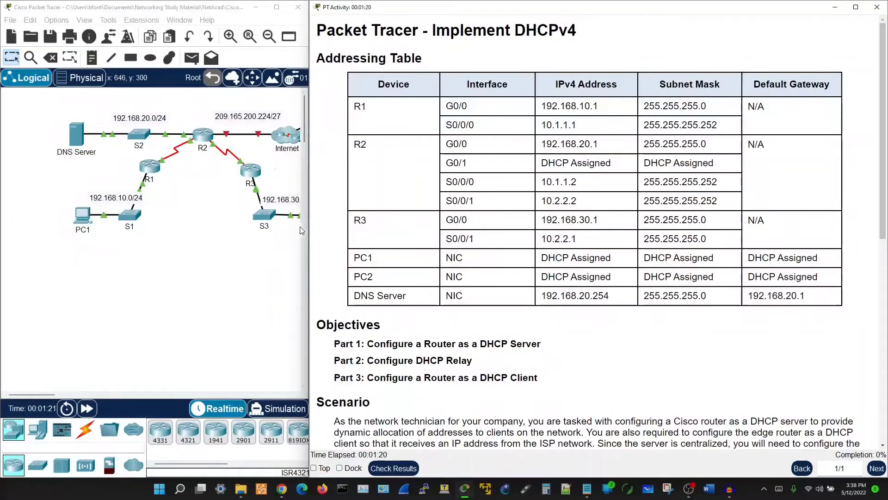
mouse_move(309, 235)
left_click_drag(309, 236, 366, 233)
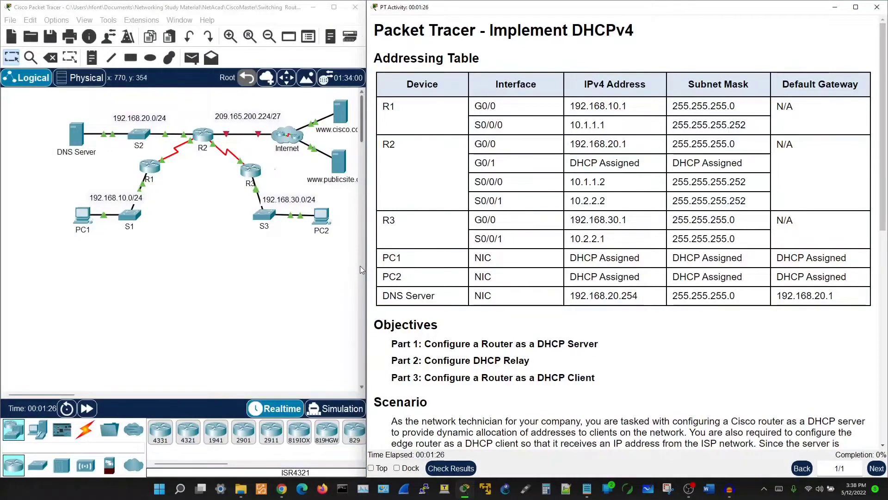
mouse_move(367, 256)
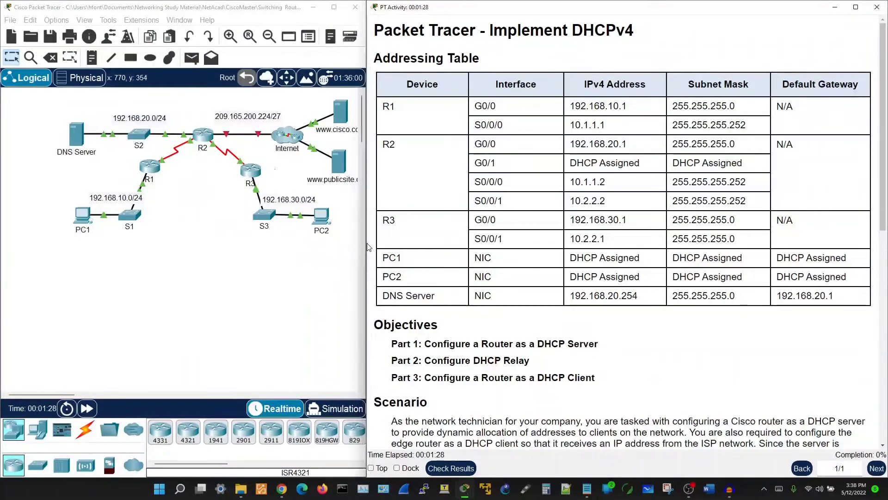
left_click_drag(366, 241, 377, 241)
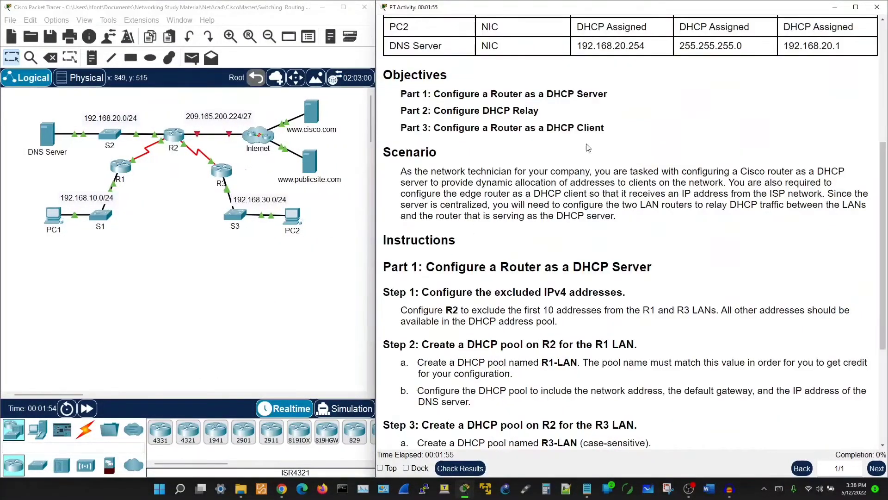
Read the activity's objectives, scenario and instructions for the DHCP server, relay and client parts, relating them to router R2 in the topology
left_click_drag(438, 95, 607, 95)
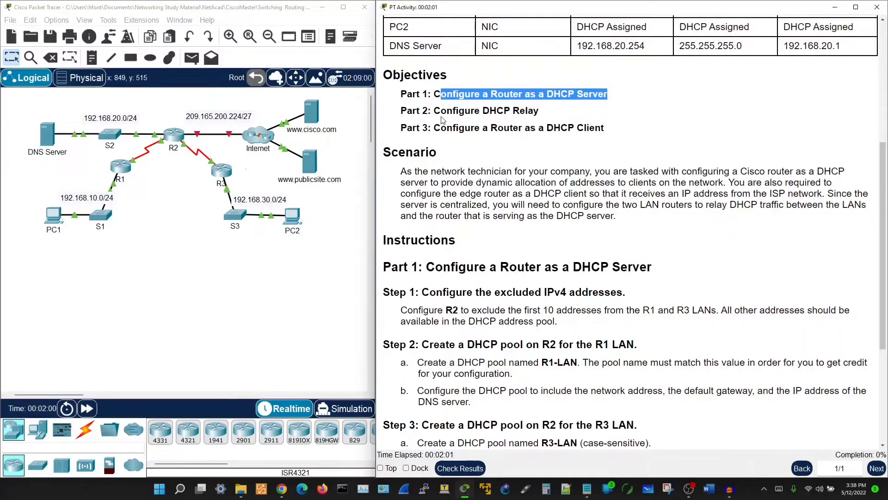
left_click_drag(435, 111, 535, 115)
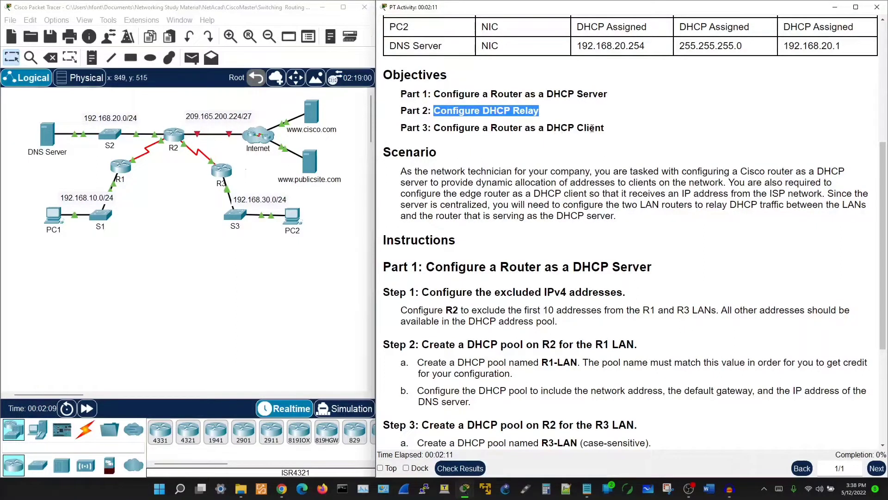
scroll(461, 167, "down", 3)
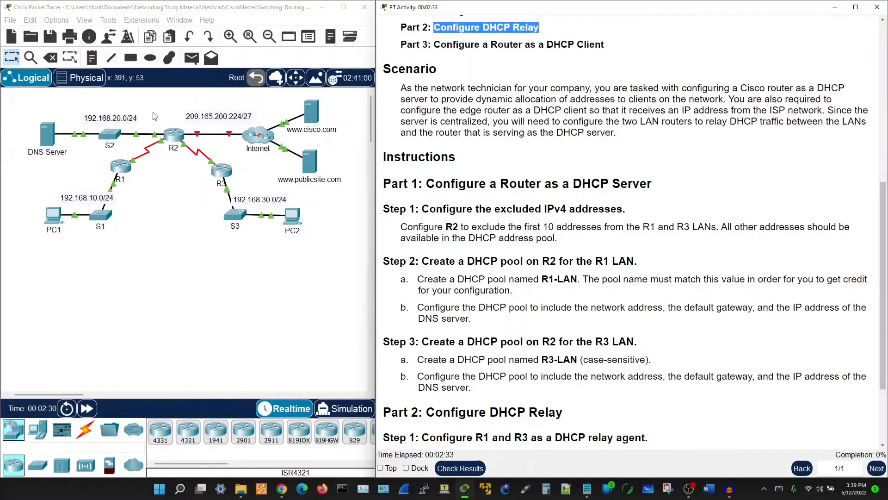
left_click_drag(153, 112, 190, 149)
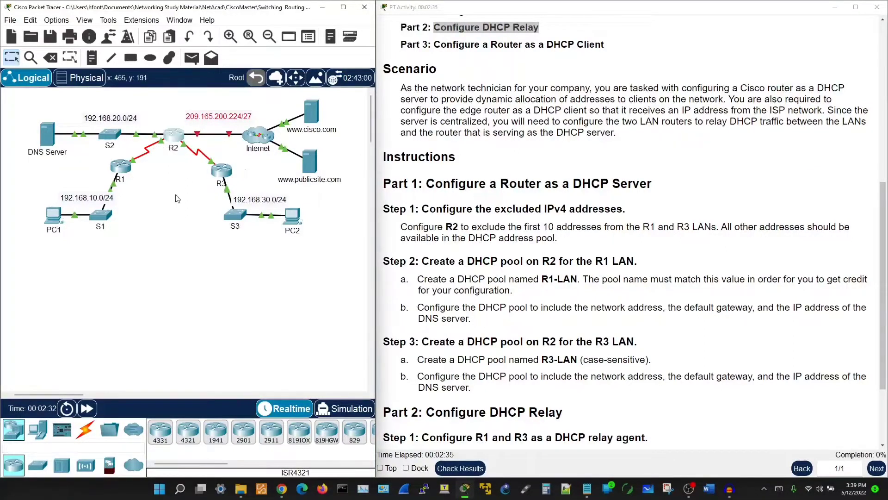
left_click(161, 266)
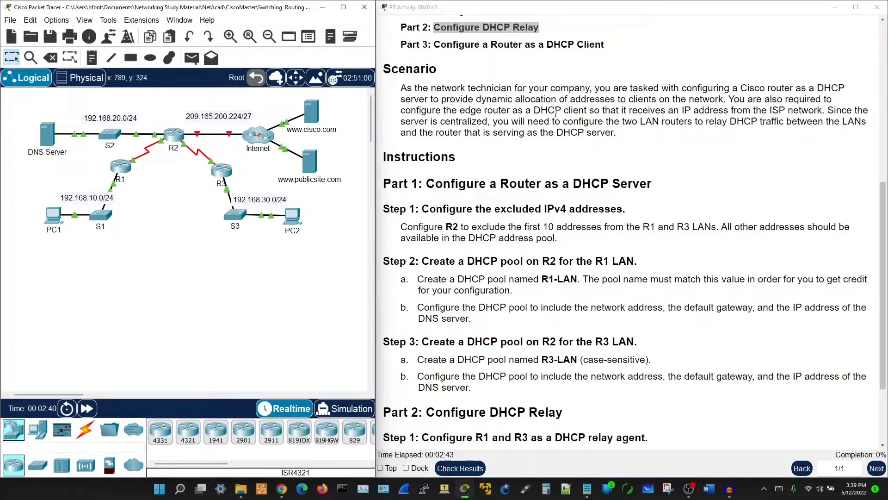
left_click_drag(562, 111, 584, 113)
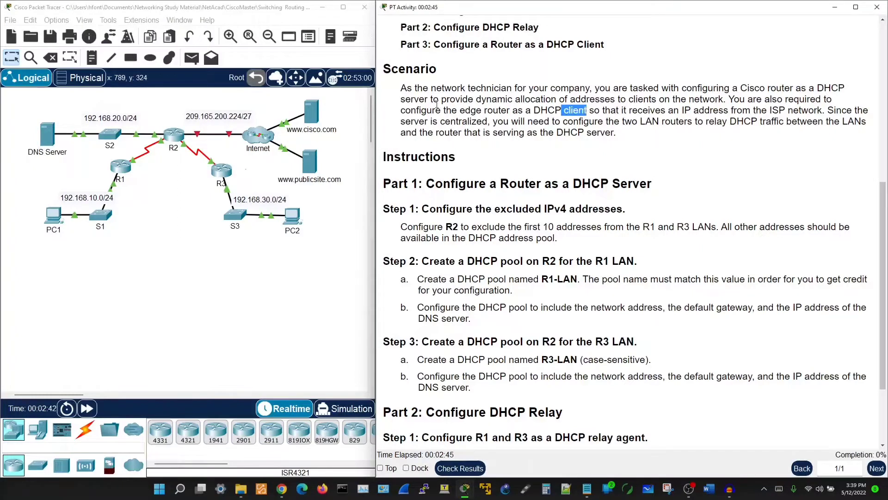
left_click_drag(164, 112, 187, 161)
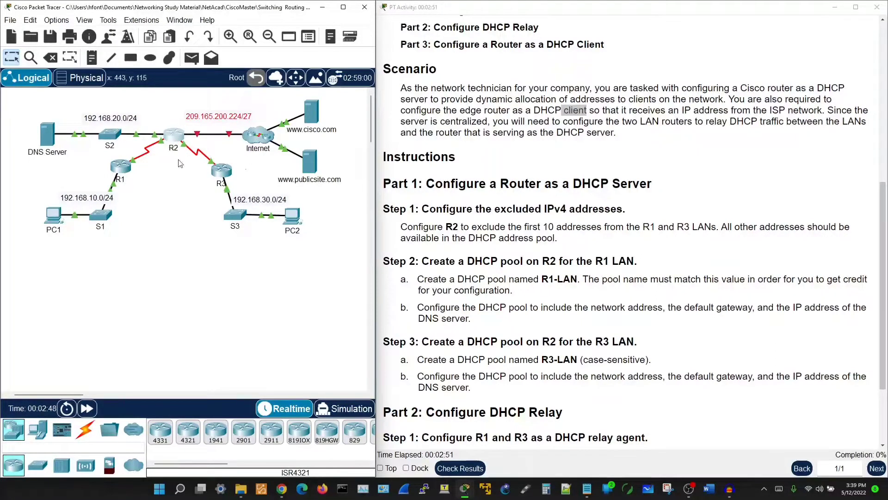
left_click(169, 241)
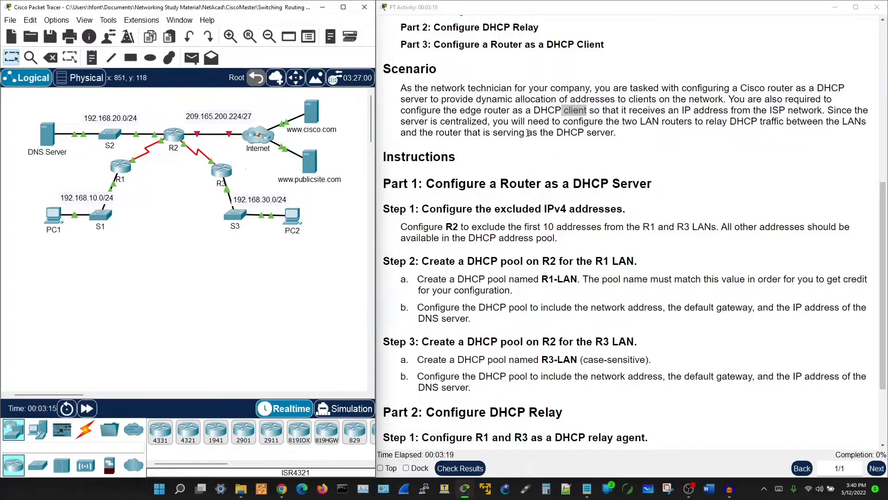
scroll(448, 177, "down", 1)
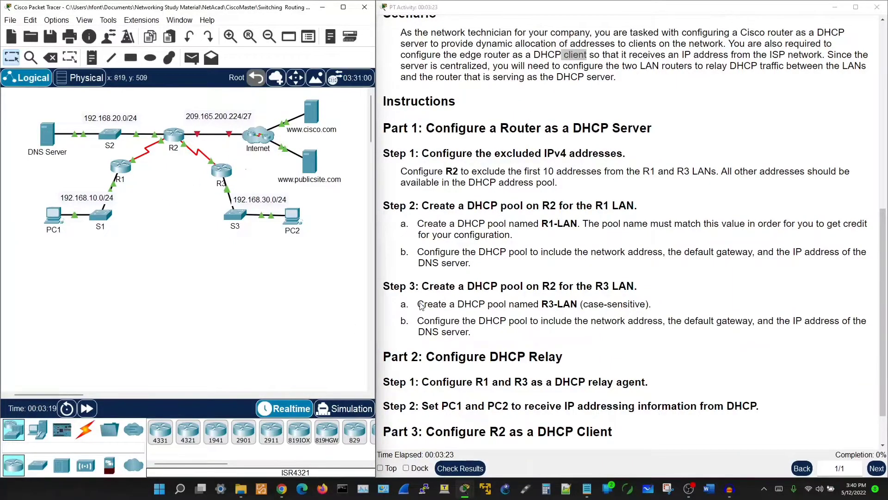
scroll(534, 228, "down", 1)
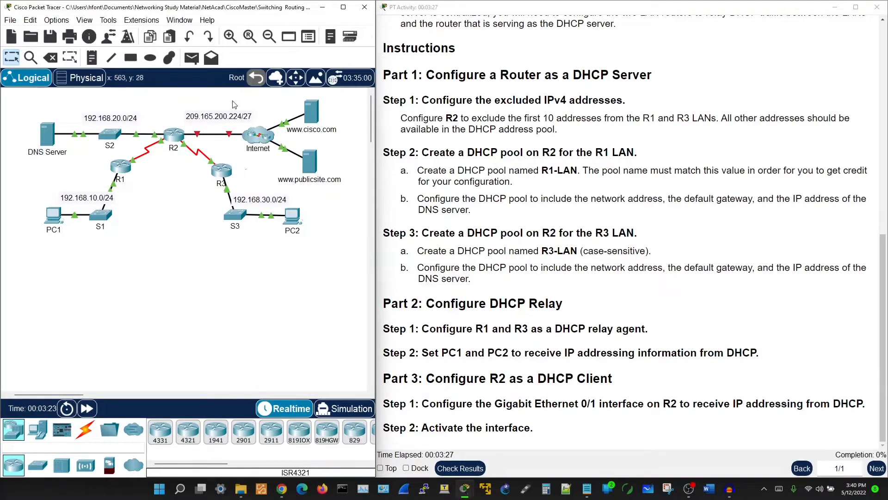
Open router R2's command line interface and widen its window so that long output lines fit
left_click_drag(162, 118, 165, 152)
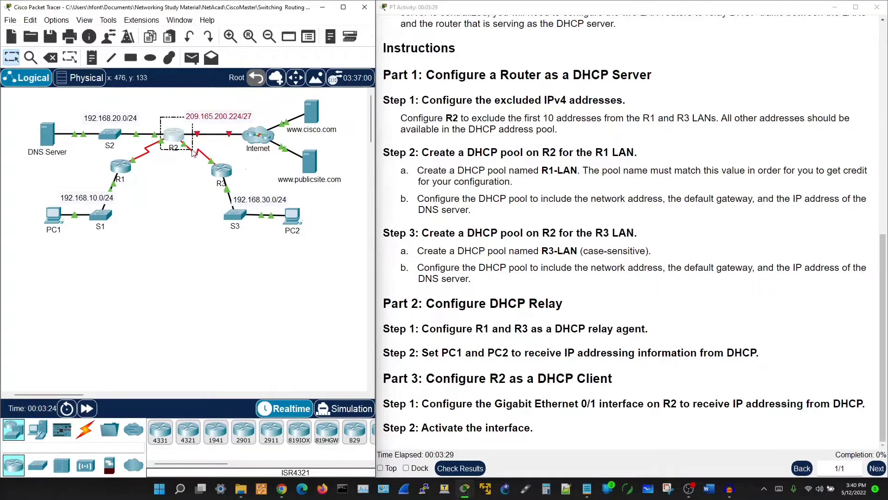
double_click(176, 135)
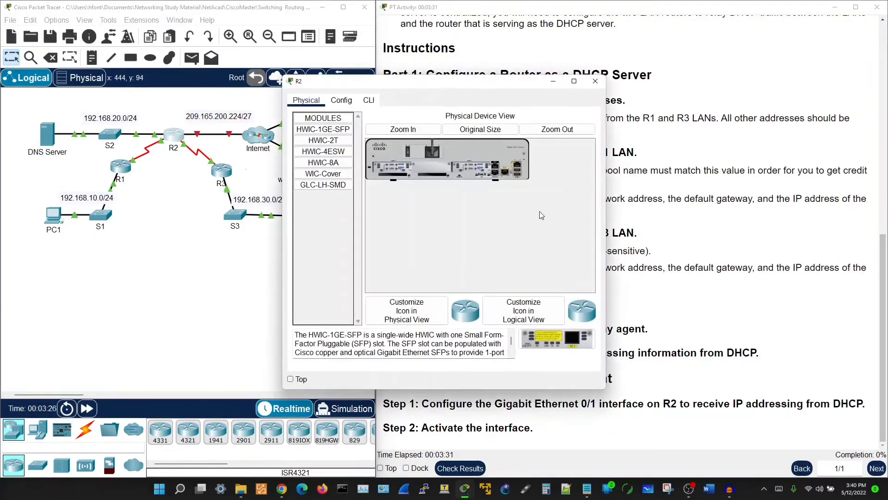
left_click(371, 104)
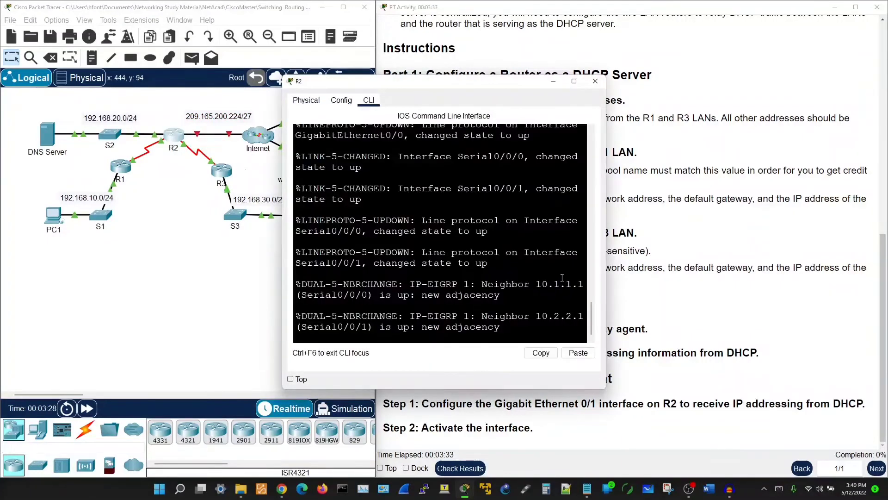
left_click_drag(603, 231, 887, 231)
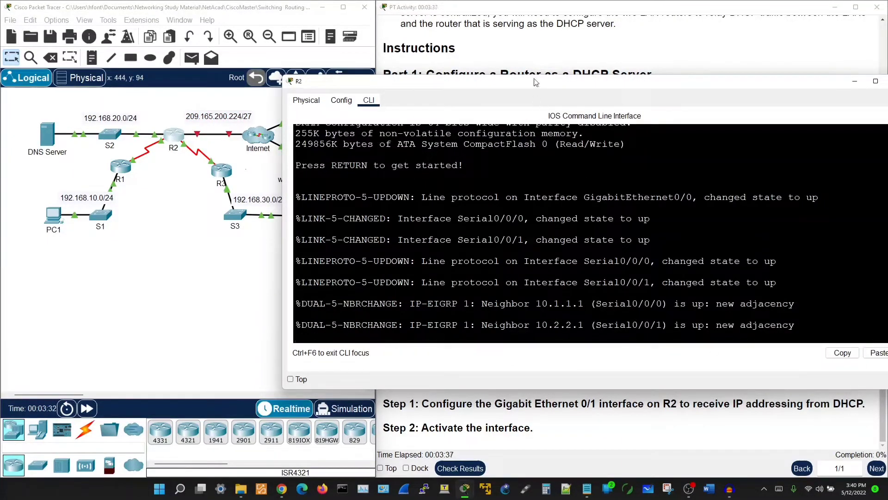
left_click_drag(535, 82, 502, 74)
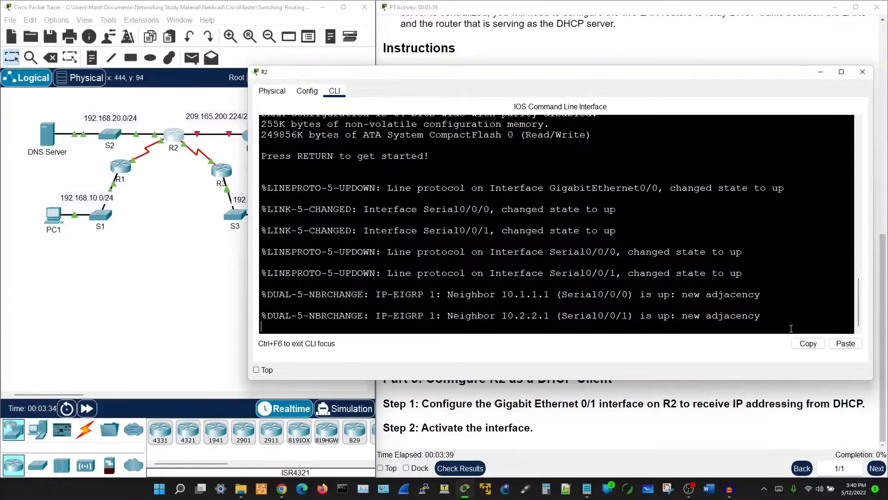
Start the R2 console session and enter global configuration mode with en and conf t
key("Return")
key("Return")
key("Return")
key("Return")
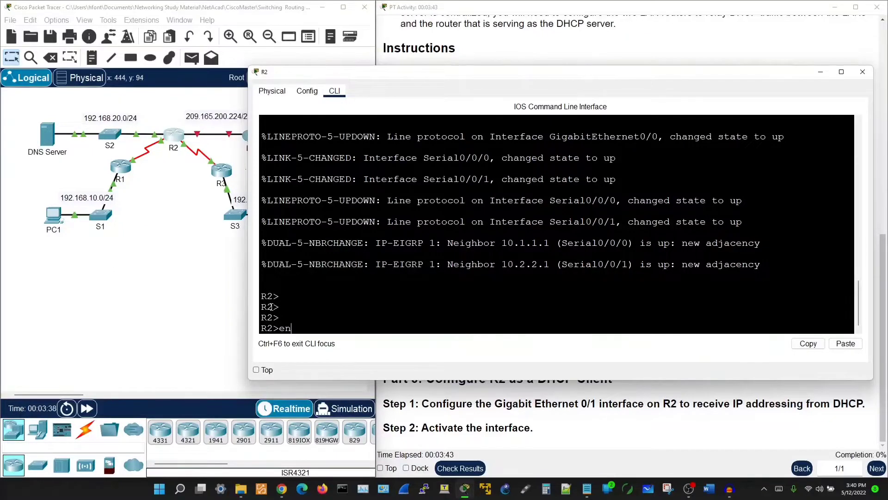
type("en")
key("Return")
type("conf")
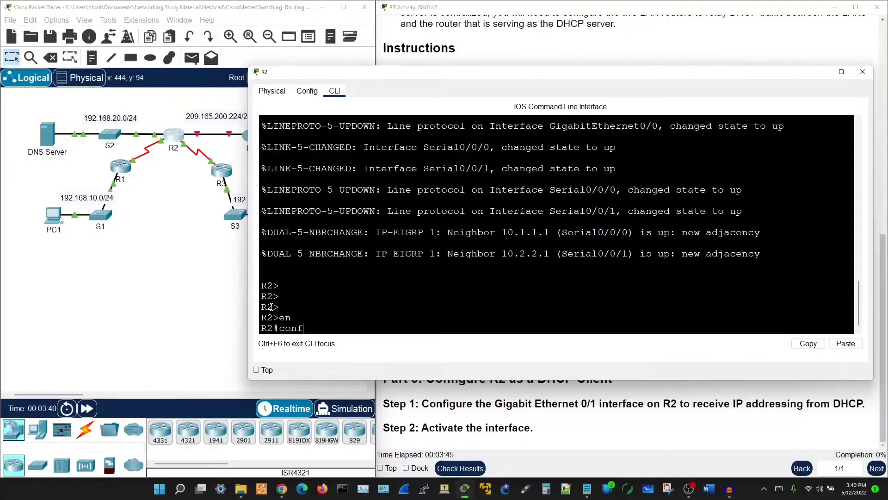
type(" t")
key("Return")
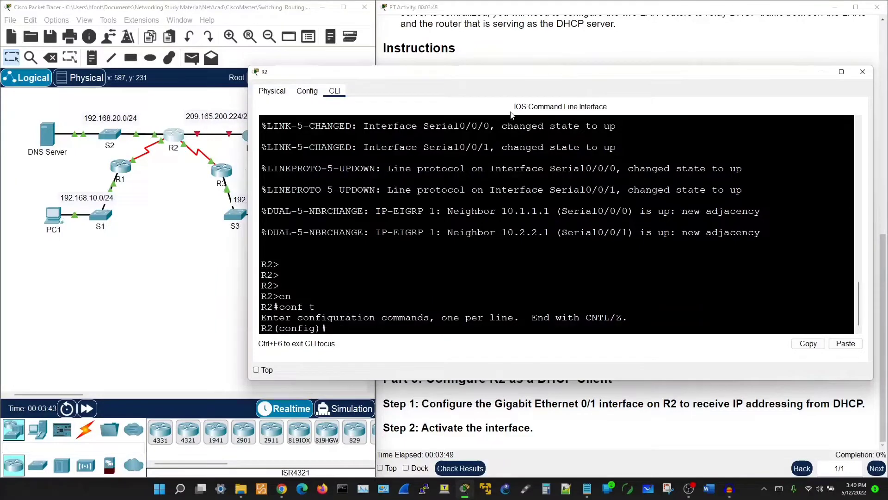
Examine the excluded-address instruction for R2 and the G0/0 addresses of R1 and R3 in the addressing table
left_click_drag(508, 72, 429, 99)
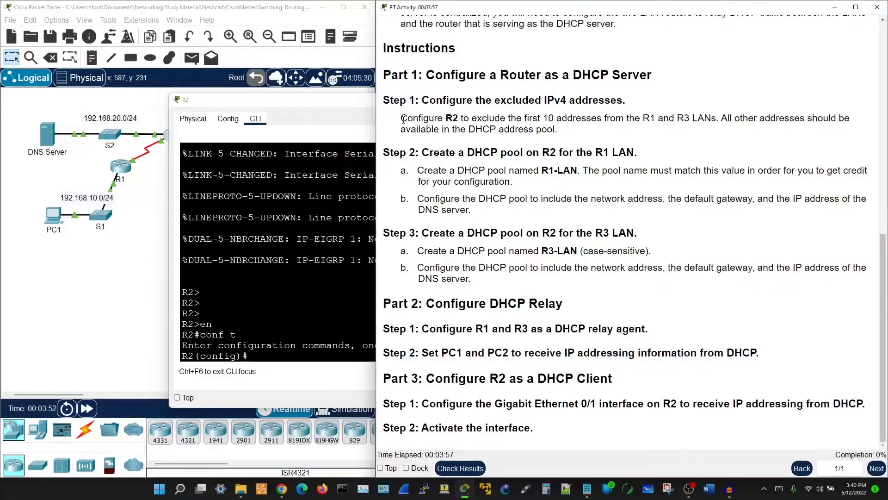
left_click_drag(403, 119, 468, 129)
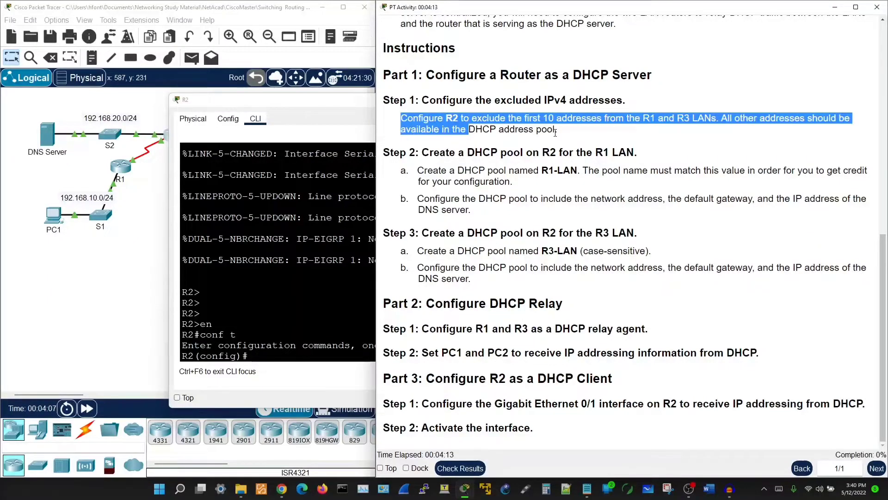
scroll(598, 162, "up", 10)
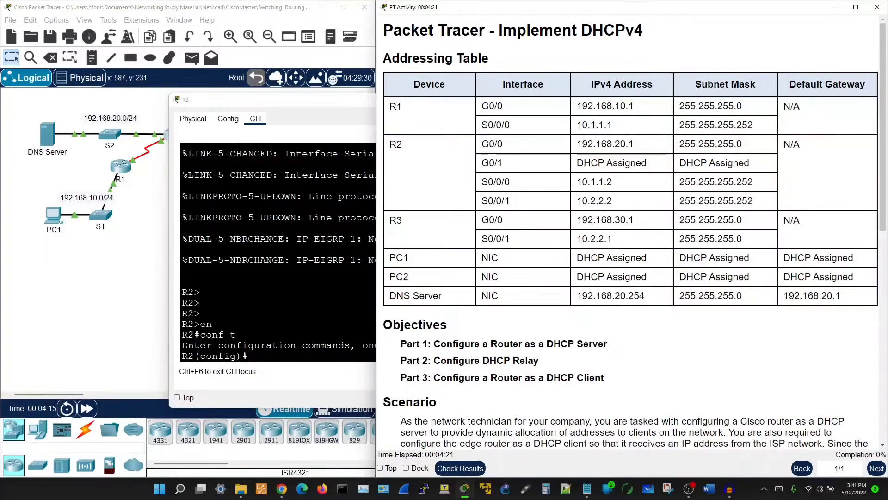
left_click_drag(579, 223, 637, 224)
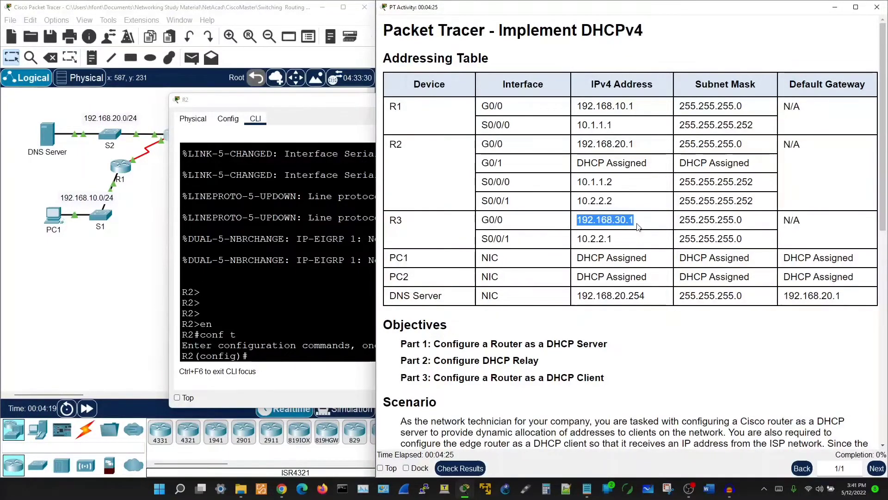
scroll(590, 355, "down", 5)
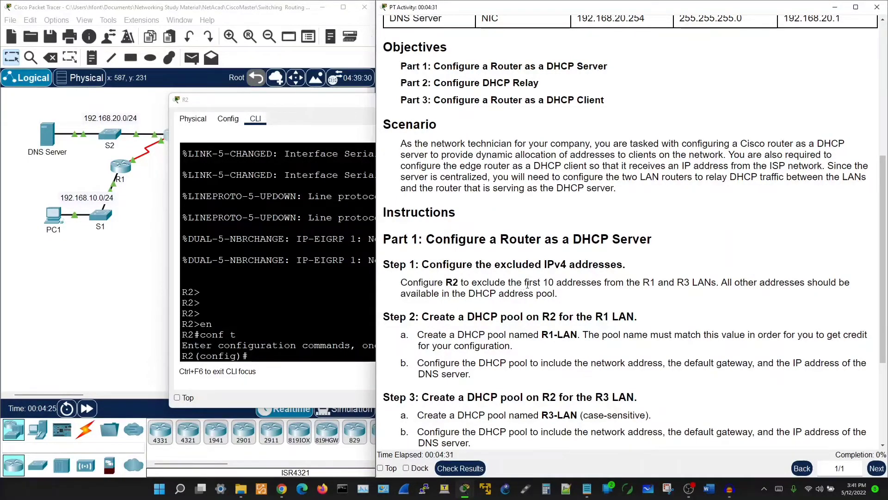
left_click_drag(527, 283, 712, 284)
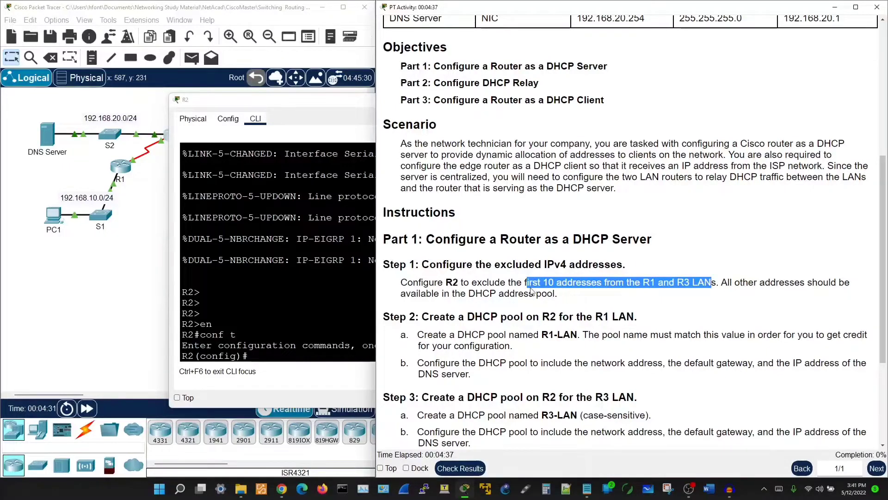
left_click(555, 273)
scroll(559, 189, "up", 1)
scroll(559, 190, "up", 3)
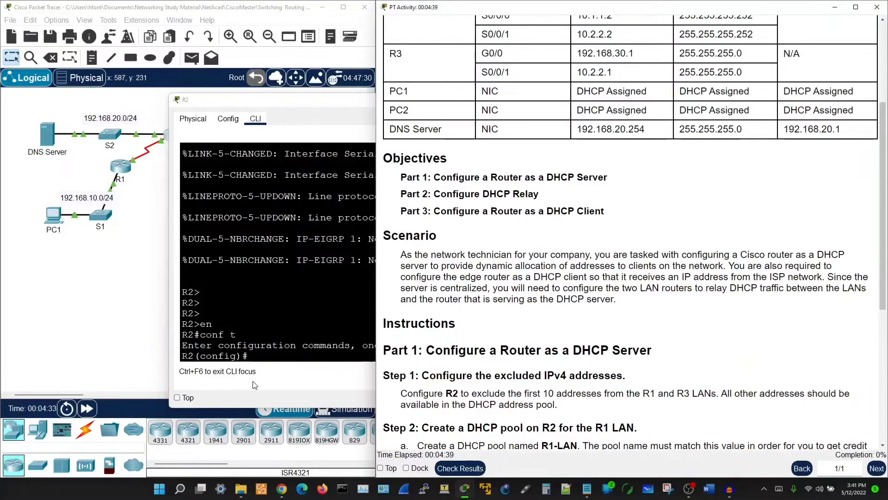
scroll(633, 245, "up", 4)
scroll(634, 245, "up", 1)
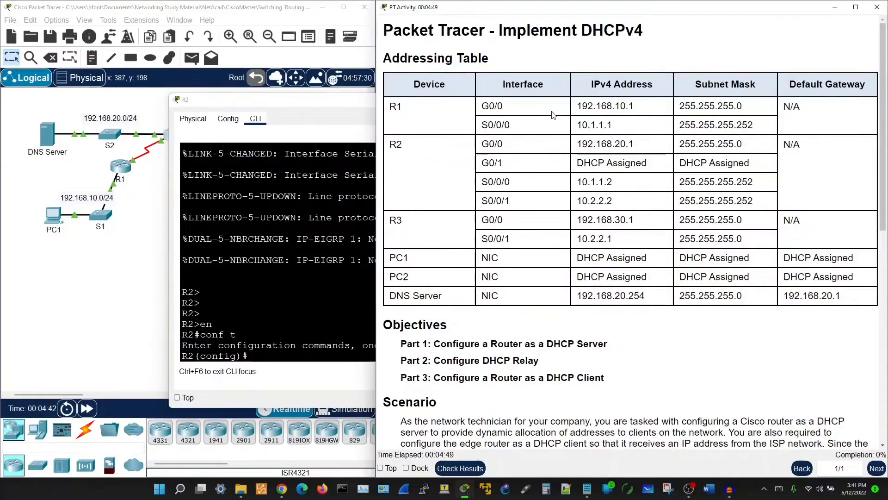
left_click_drag(582, 106, 636, 112)
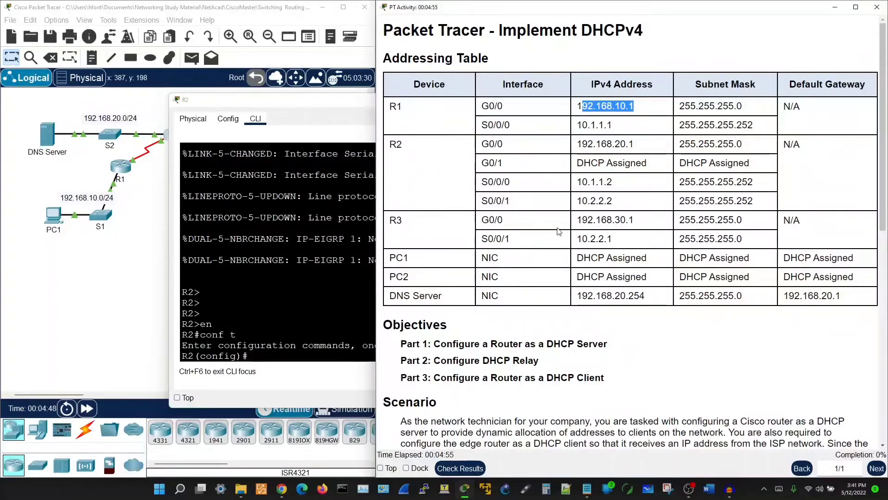
Examine R3's G0/0 address in the addressing table and locate the R1 and R3 LANs in the topology
left_click_drag(579, 220, 636, 224)
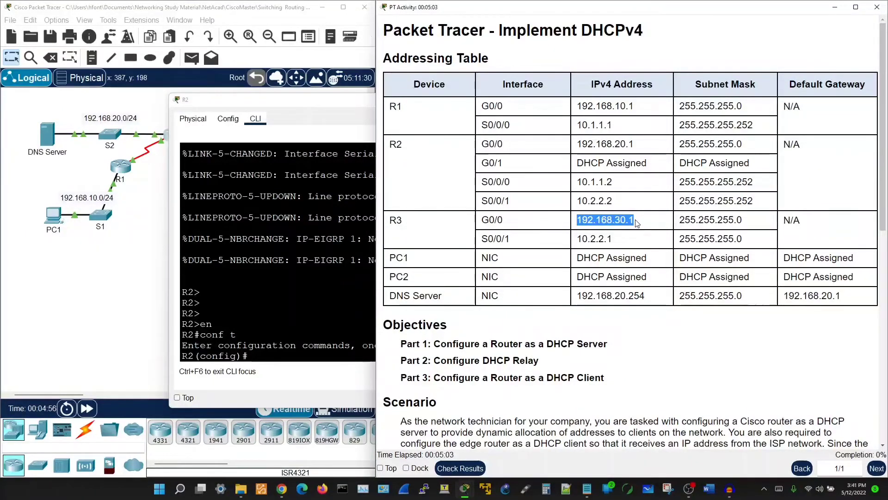
left_click(434, 241)
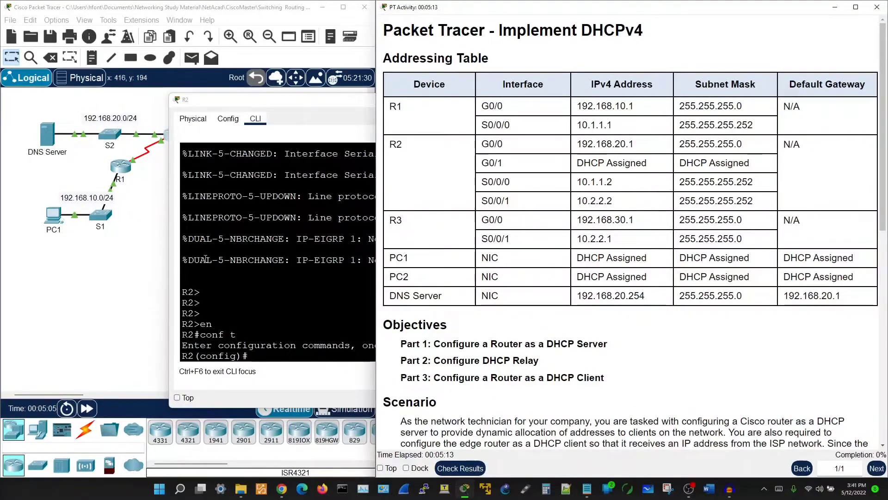
left_click(87, 218)
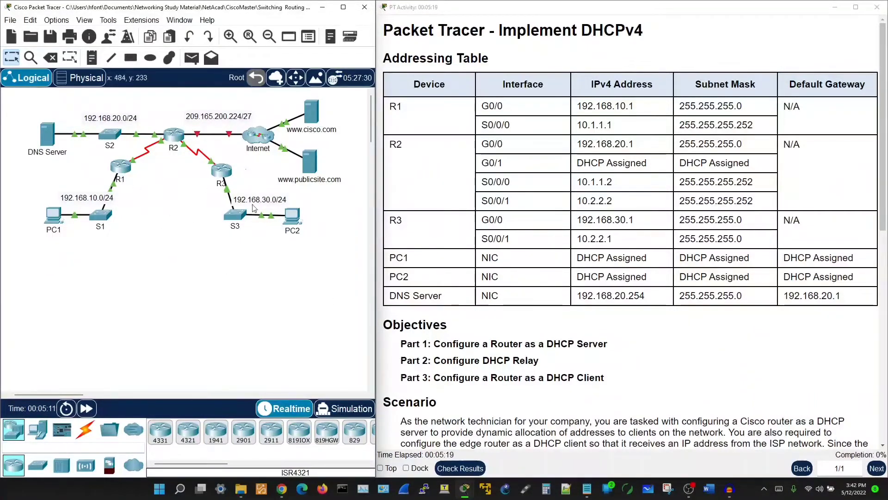
Exclude 192.168.10.1 through 192.168.10.10 from DHCP on R2 with ip dhcp excluded-address for the R1 LAN
left_click(175, 136)
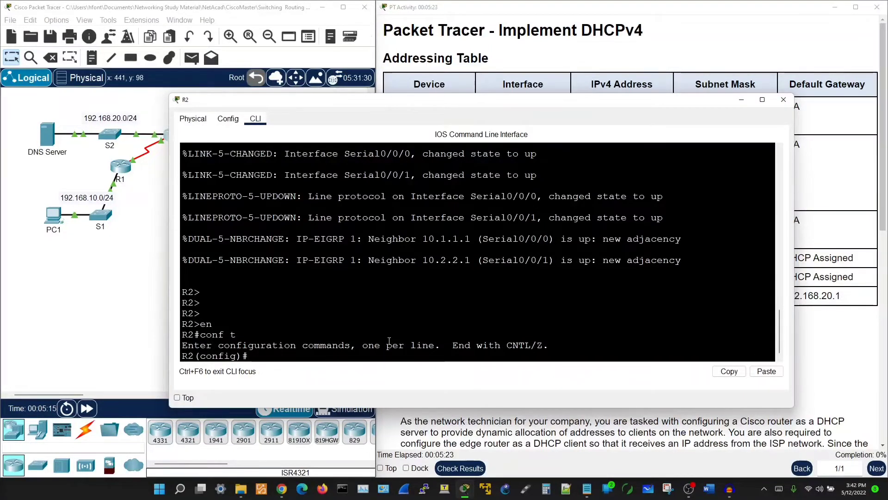
type("ip ")
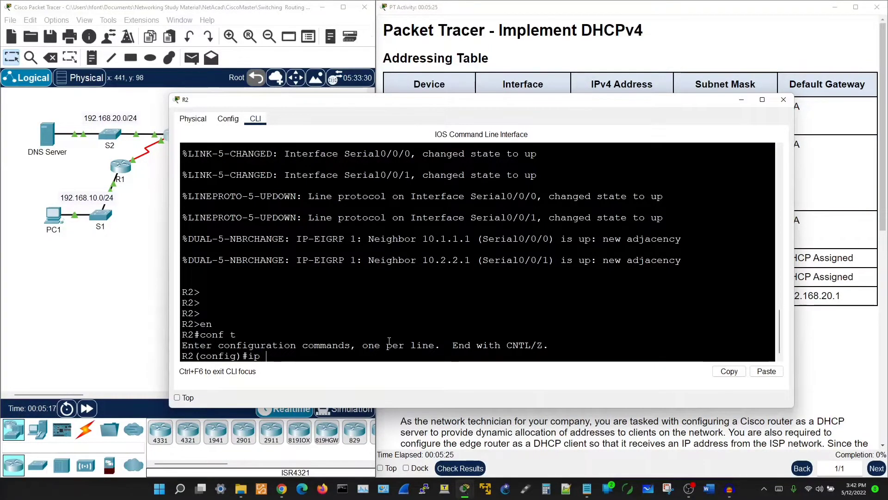
type("dh")
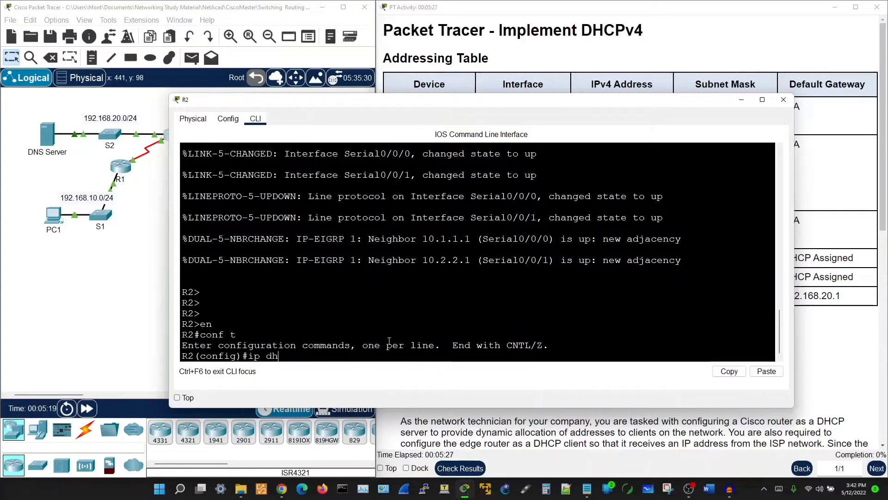
key("Tab")
type("ec")
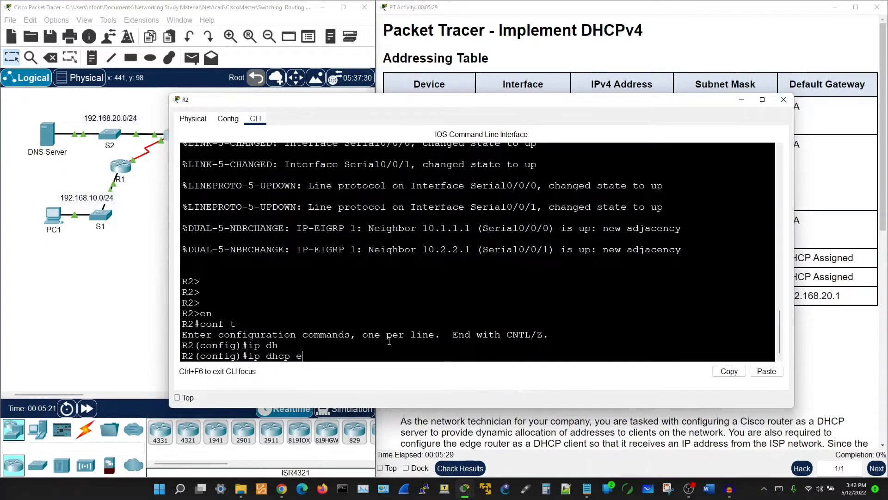
key("Tab")
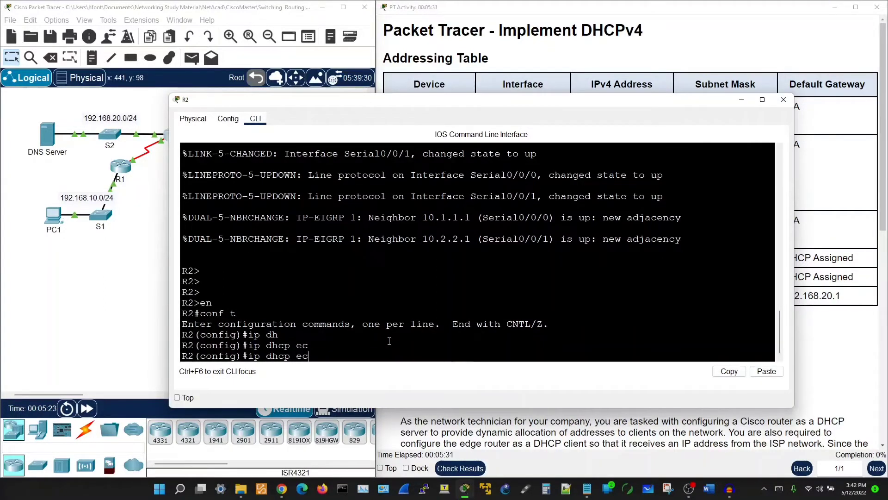
key("BackSpace")
type("x")
key("Tab")
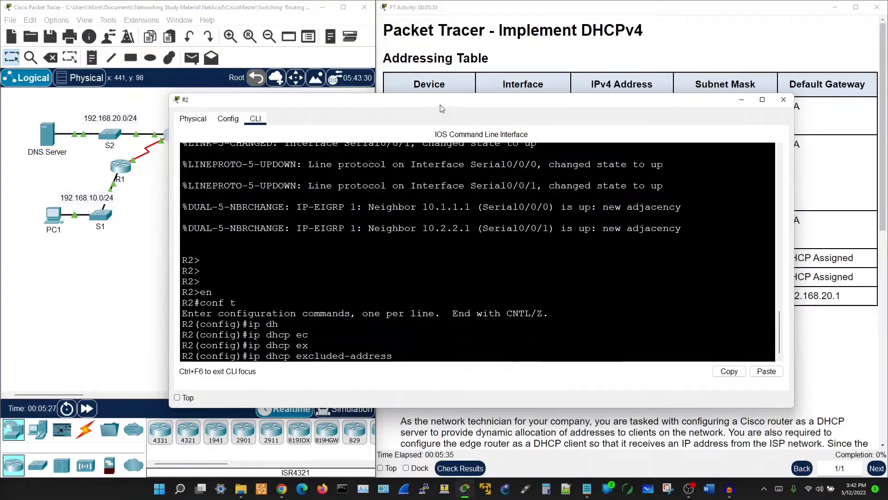
left_click_drag(440, 108, 413, 108)
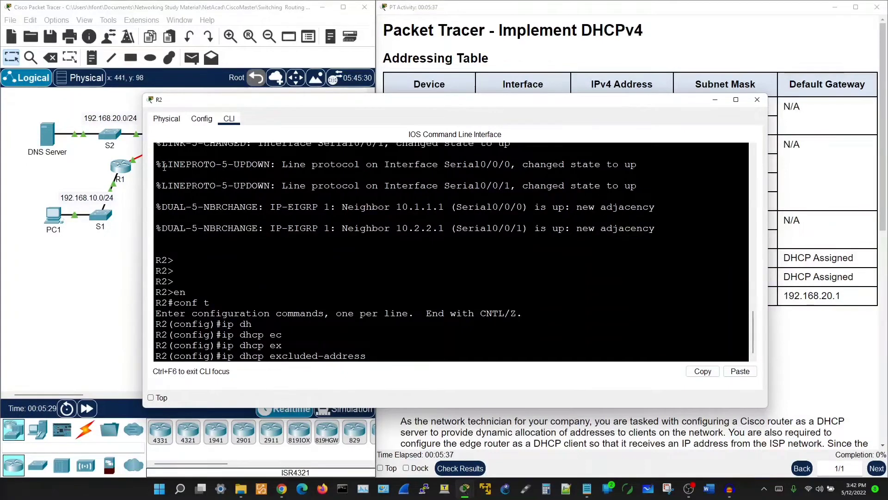
left_click_drag(41, 184, 140, 265)
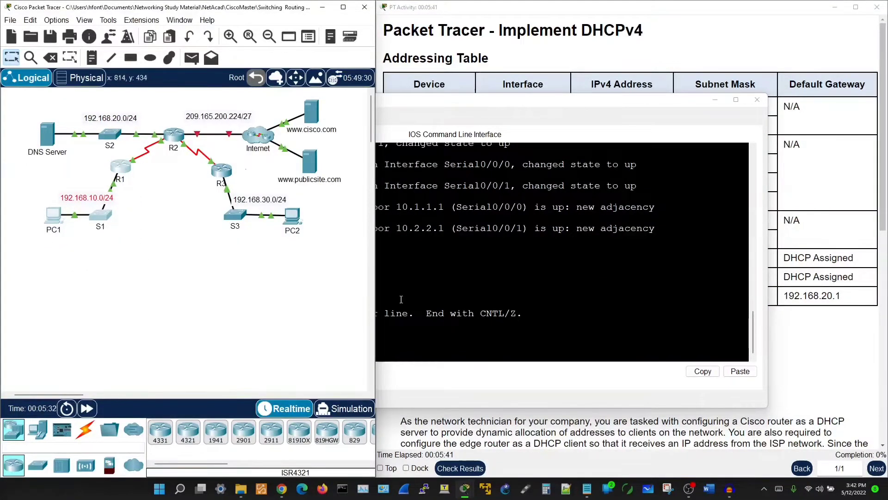
left_click(451, 106)
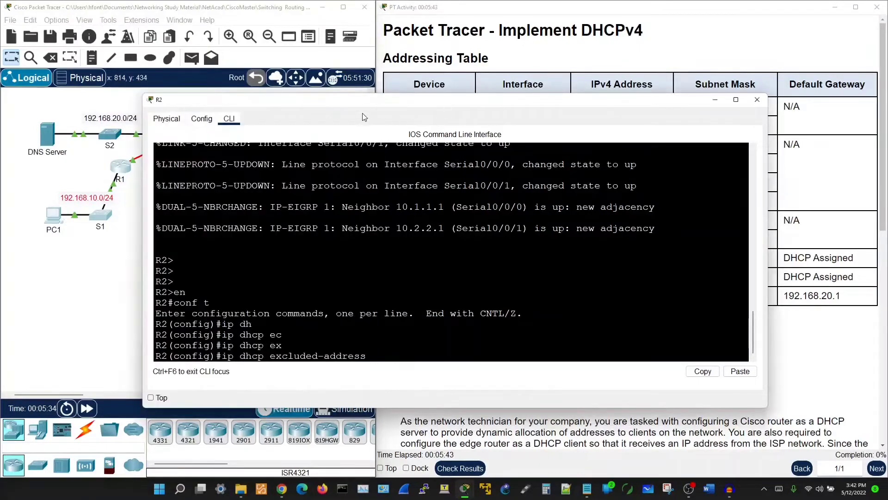
left_click_drag(358, 100, 358, 74)
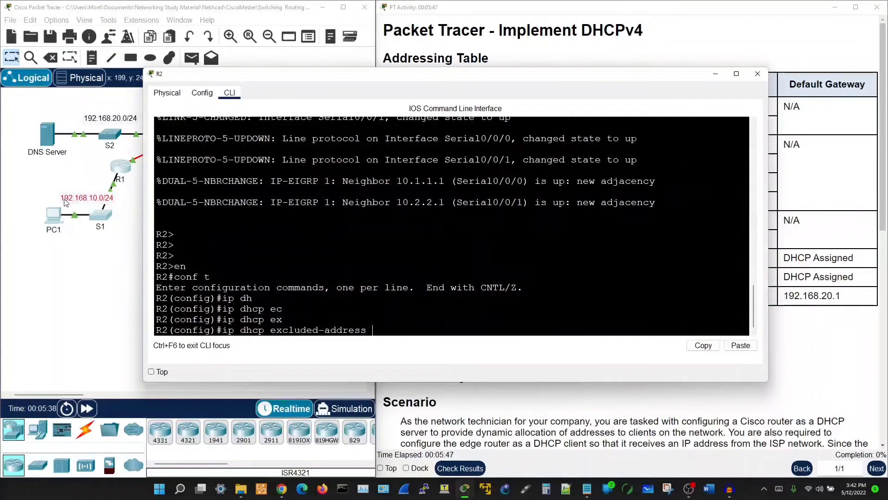
type("192.16")
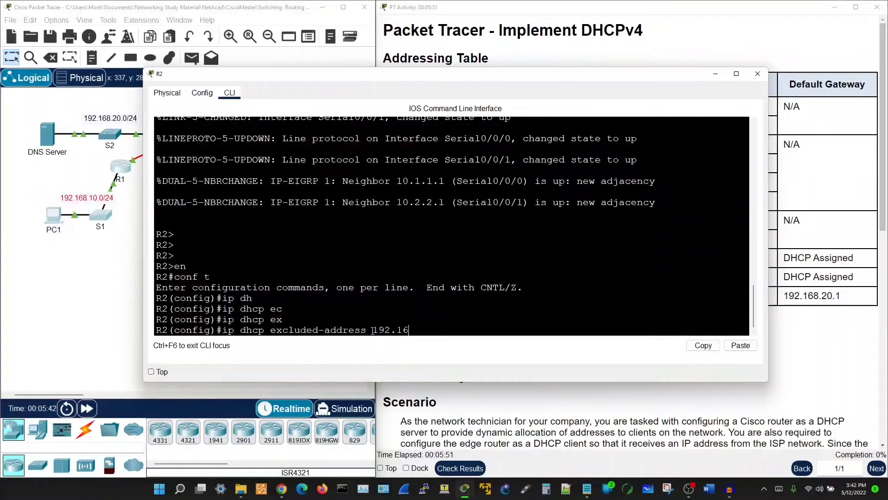
type("8.10.1 192.168.10.10")
key("Return")
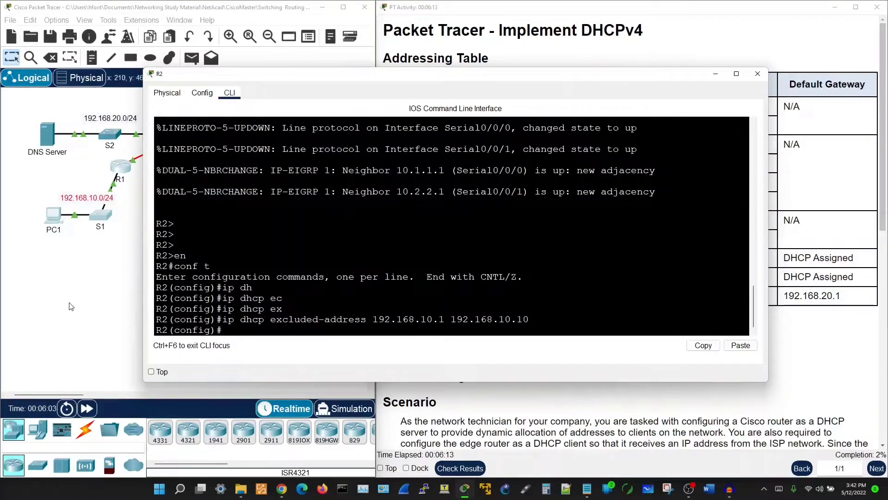
Exclude 192.168.30.1 through 192.168.30.10 on R2 for the R3 LAN by reusing the previous excluded-address command
left_click(130, 273)
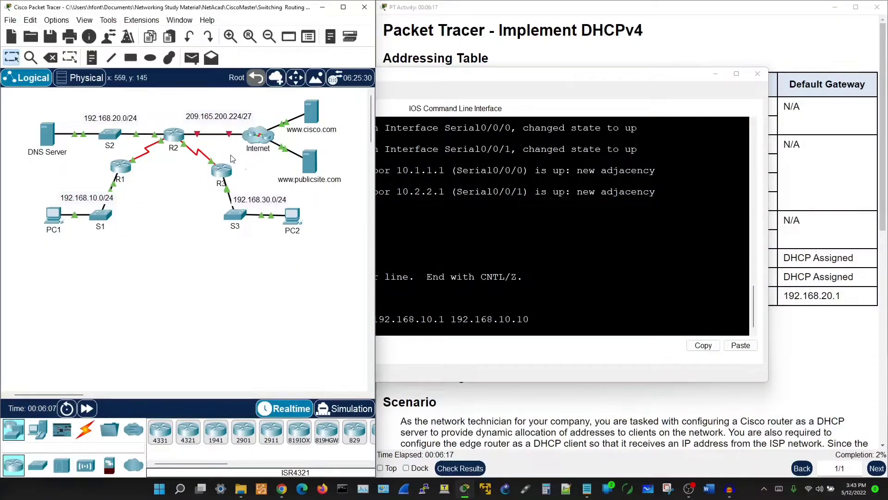
left_click_drag(230, 154, 286, 282)
left_click(545, 333)
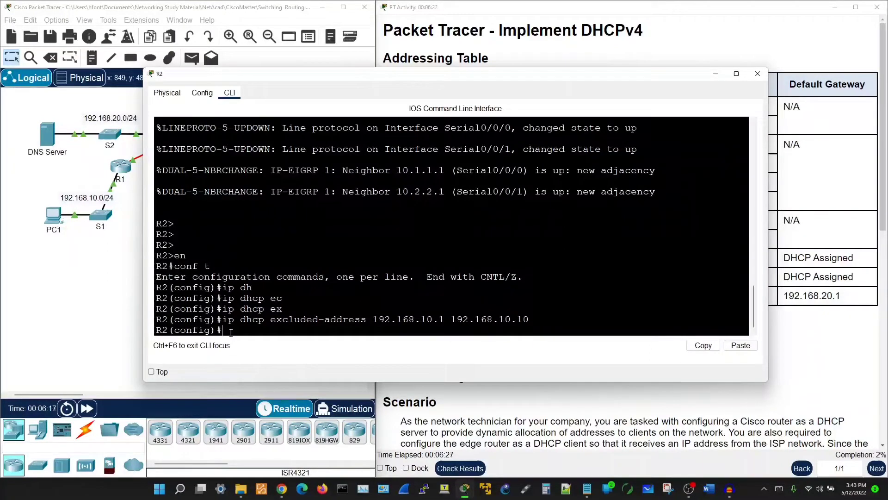
key("Up")
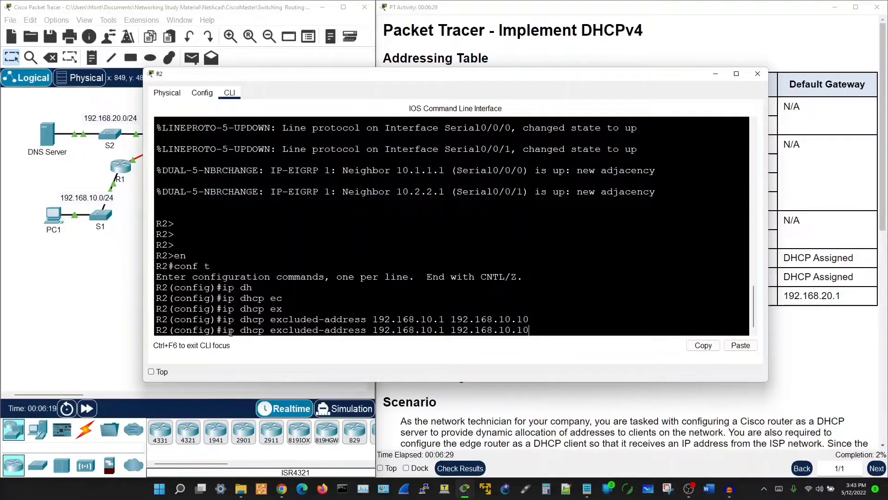
key("Left")
key("Left")
key("Left")
key("BackSpace")
key("BackSpace")
type("30")
key("Left")
key("Left")
key("Left")
key("Left")
key("Left")
key("Left")
key("Left")
key("Left")
key("BackSpace")
key("BackSpace")
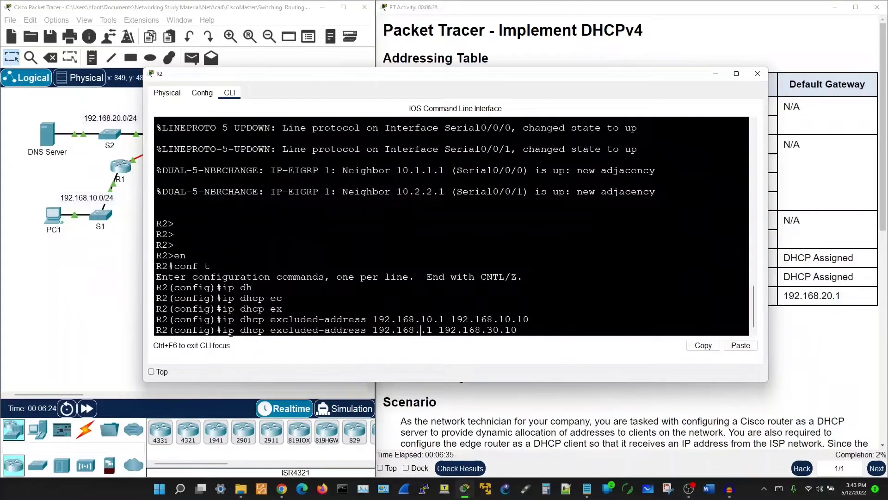
type("30")
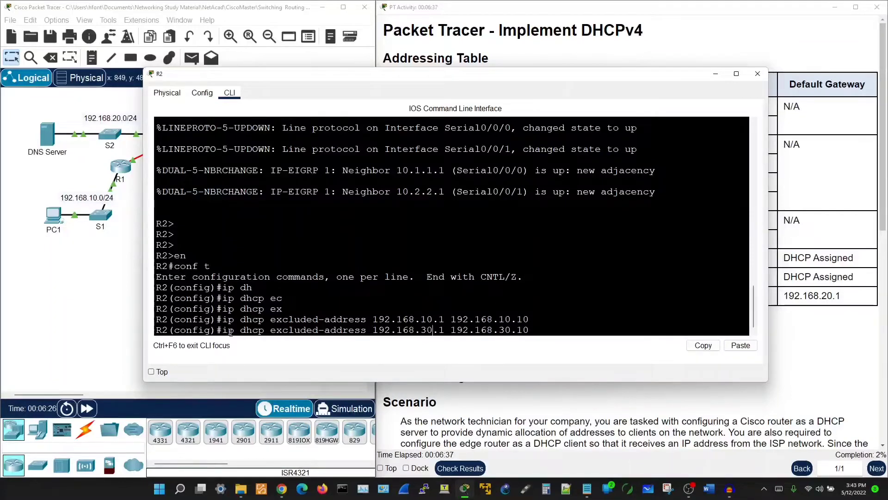
key("Return")
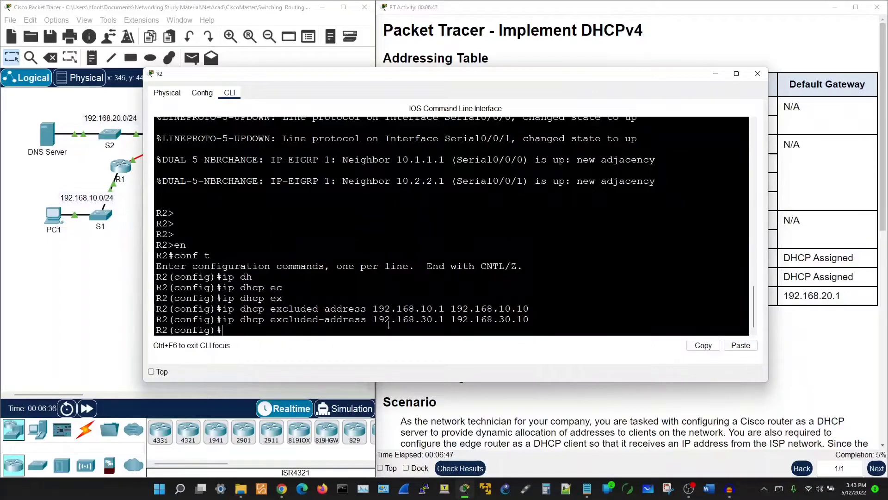
Review the excluded-address and R1 LAN pool instructions and copy the pool name R1-LAN from Part 1, Step 2
left_click(788, 370)
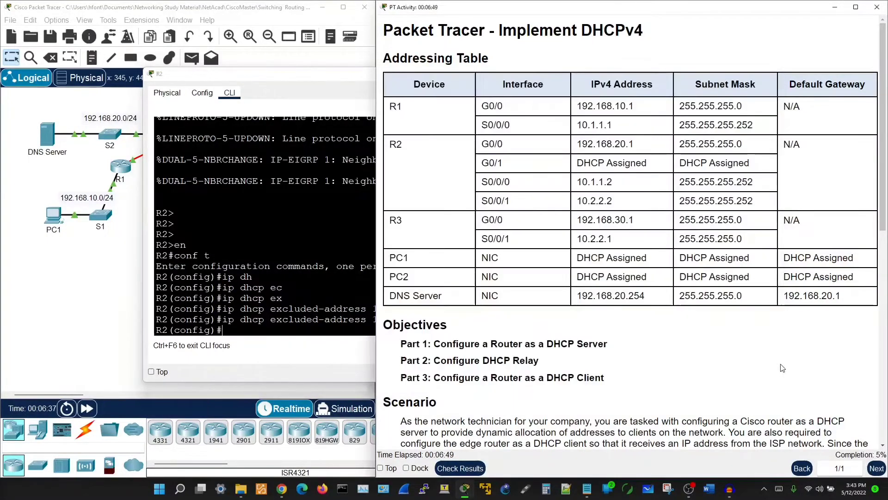
scroll(585, 283, "down", 5)
scroll(584, 283, "down", 3)
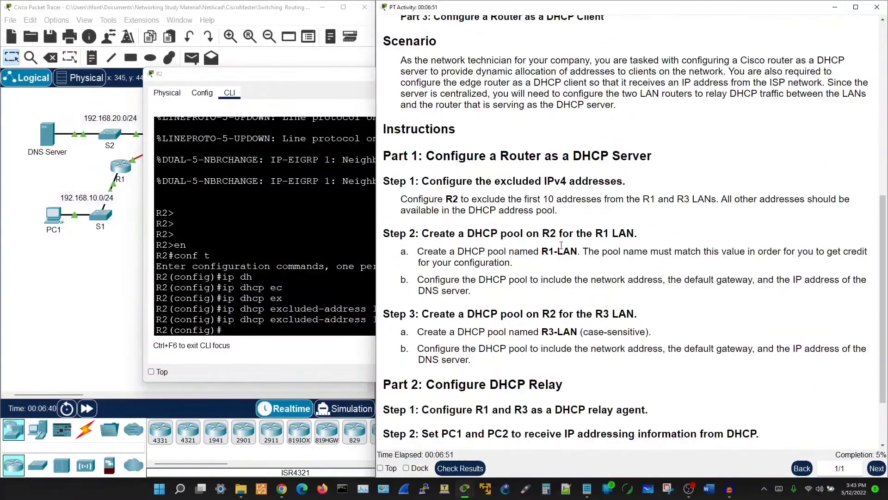
left_click_drag(405, 200, 591, 209)
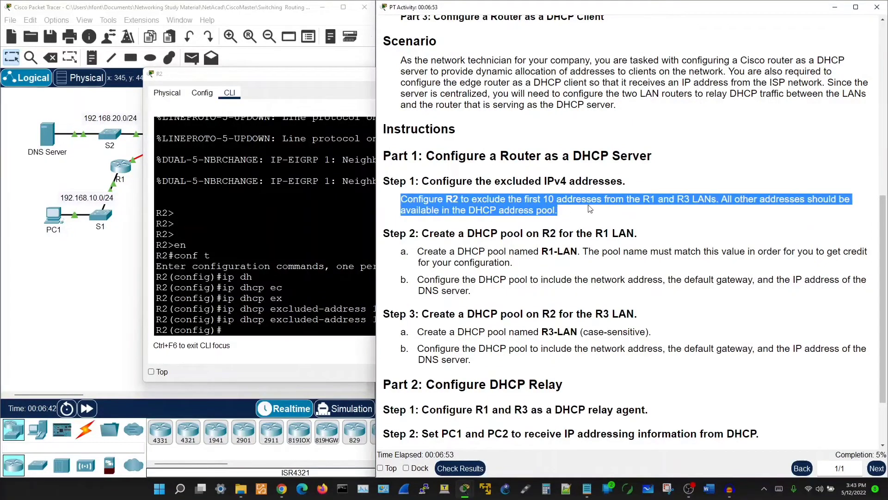
scroll(753, 234, "down", 3)
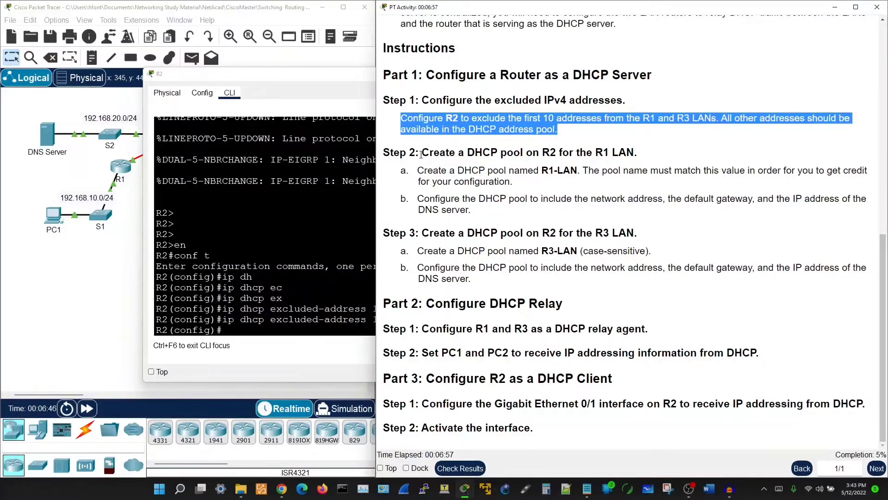
left_click_drag(424, 152, 640, 154)
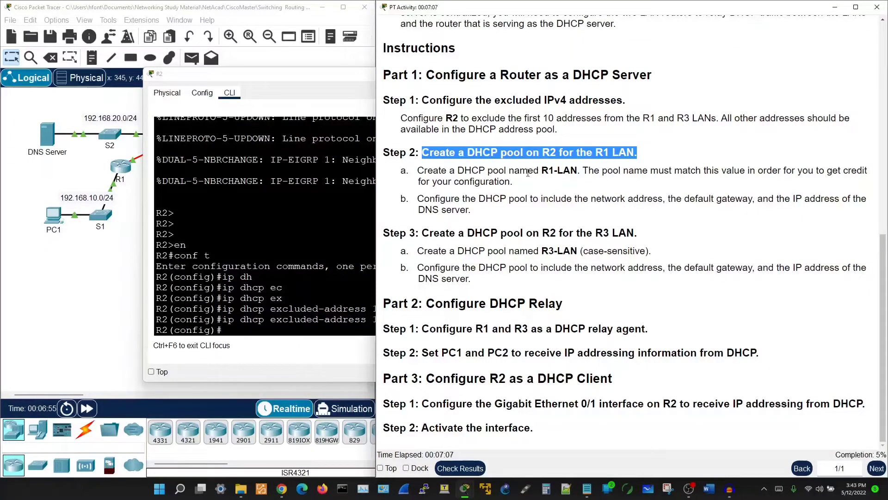
left_click_drag(543, 171, 576, 171)
right_click(574, 171)
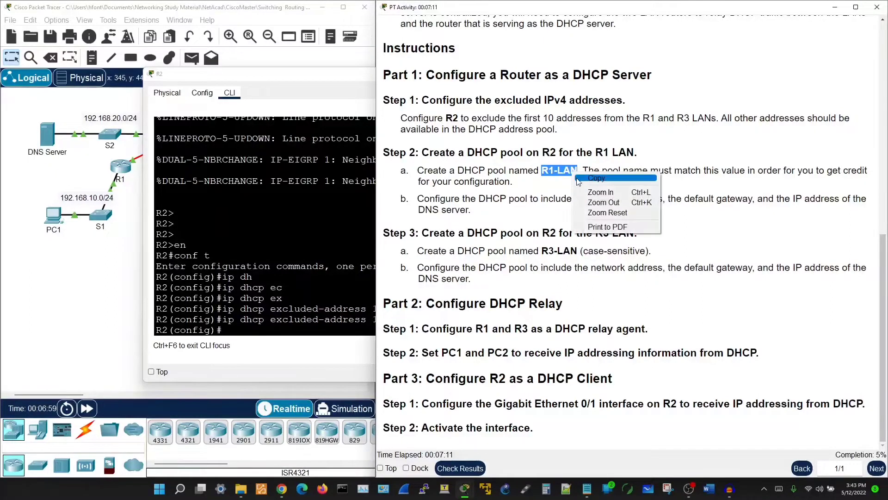
left_click(652, 182)
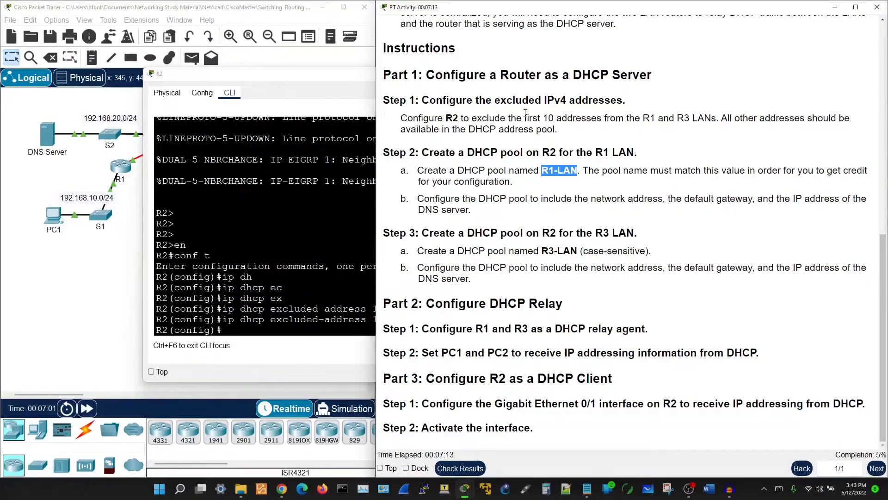
Create the DHCP pool R1-LAN on R2 with ip dhcp pool, pasting the copied name, and make R2's window taller
left_click(232, 330)
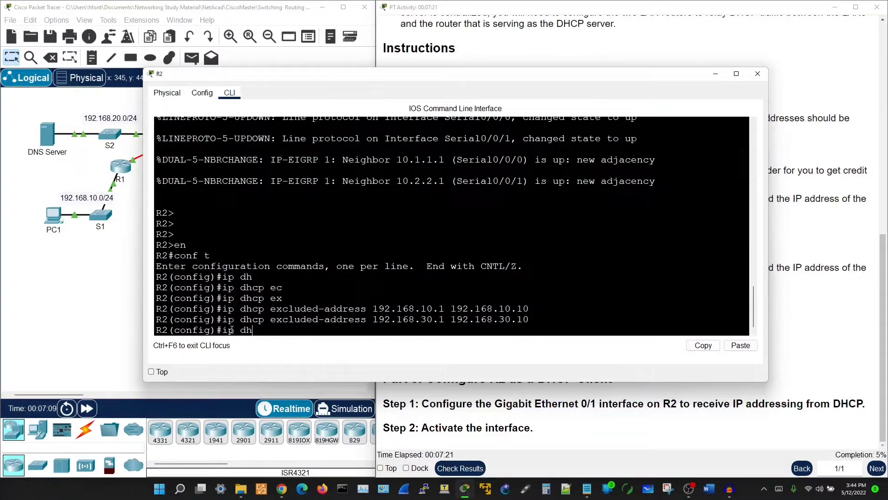
key("BackSpace")
key("Tab")
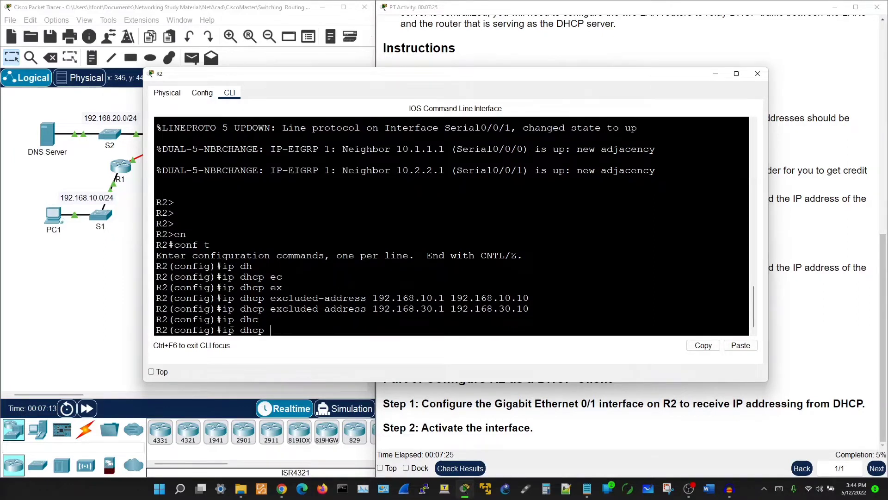
type("po")
key("Tab")
key("Tab")
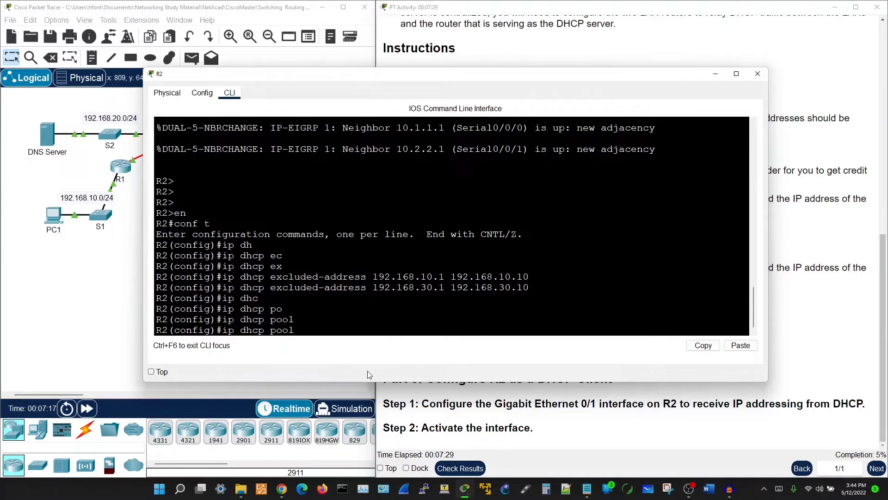
right_click(301, 327)
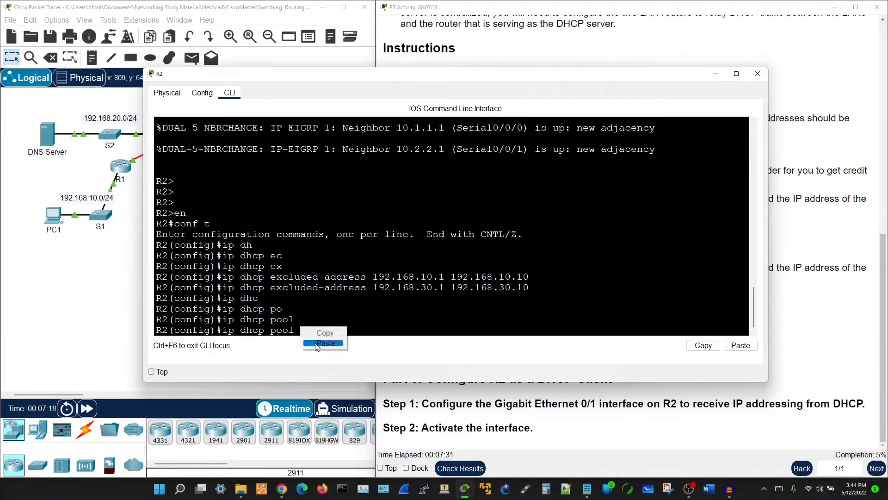
left_click(317, 346)
key("Return")
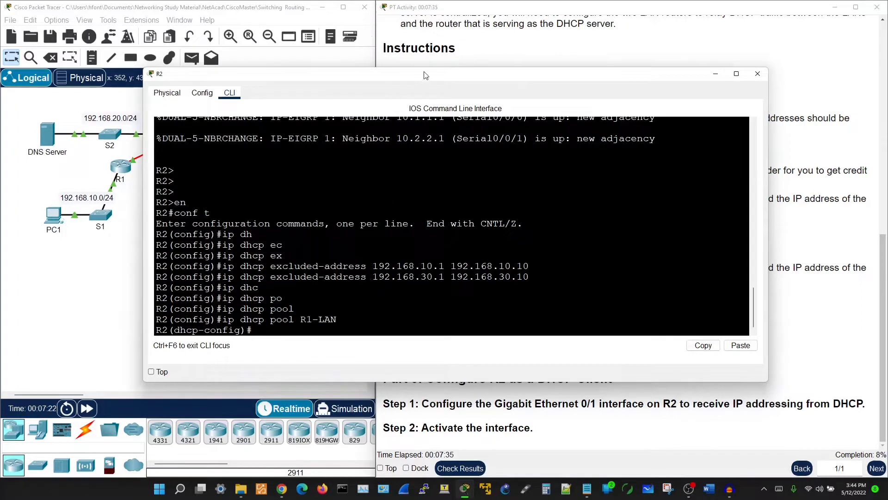
left_click_drag(426, 67, 469, 19)
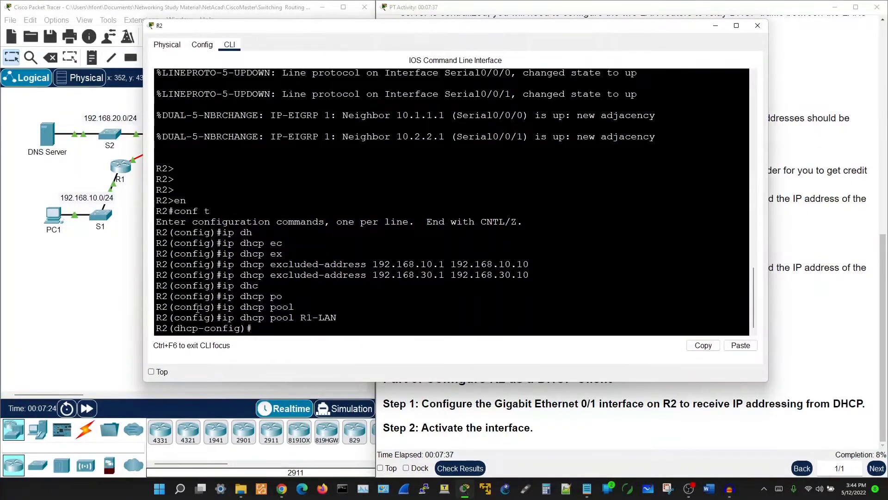
left_click_drag(176, 332, 239, 334)
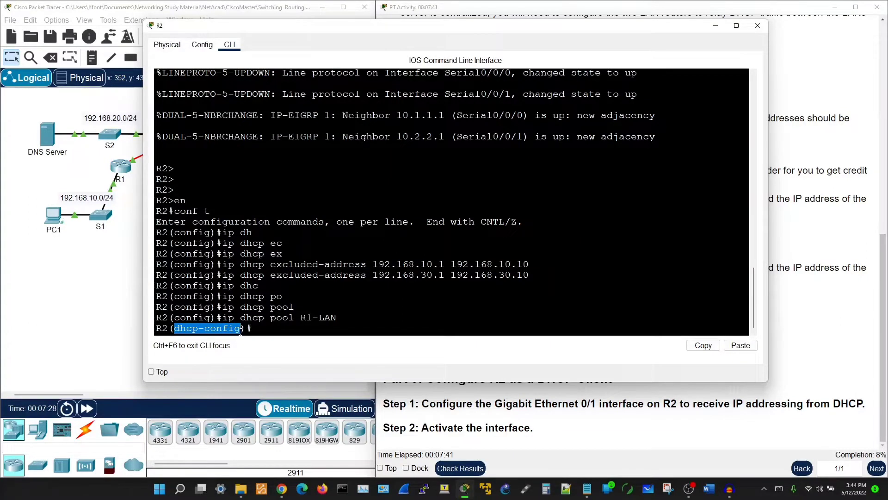
Define the R1-LAN pool's network as 192.168.10.0 with mask 255.255.255.0 in R2's DHCP configuration mode
left_click_drag(175, 319, 211, 319)
left_click_drag(177, 330, 242, 330)
left_click(262, 333)
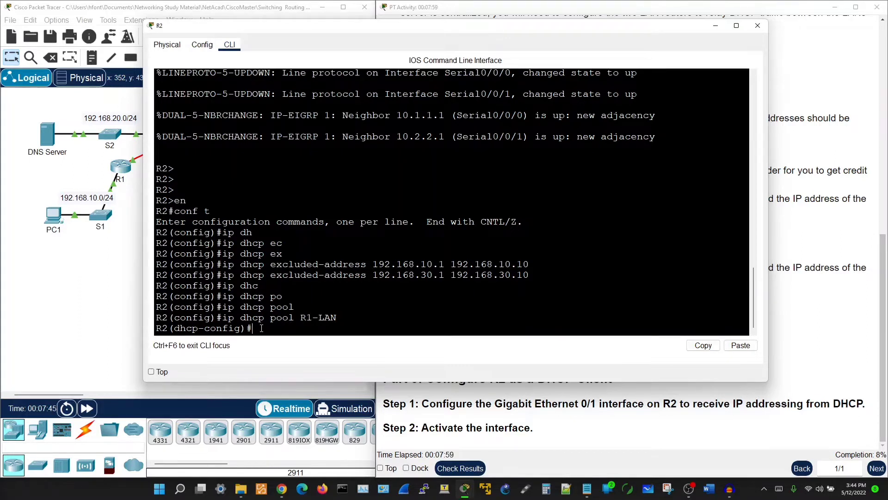
type("Net")
key("Tab")
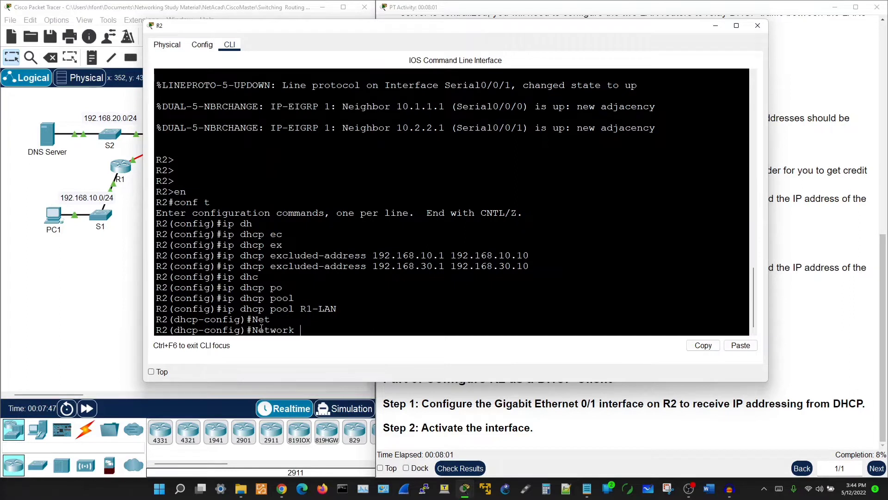
type("192.168.")
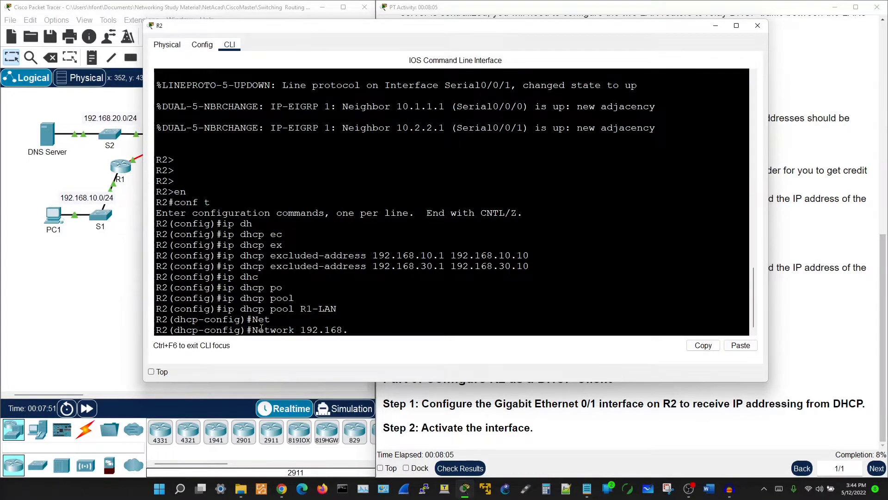
type("10.0 255.255.255.0")
key("Return")
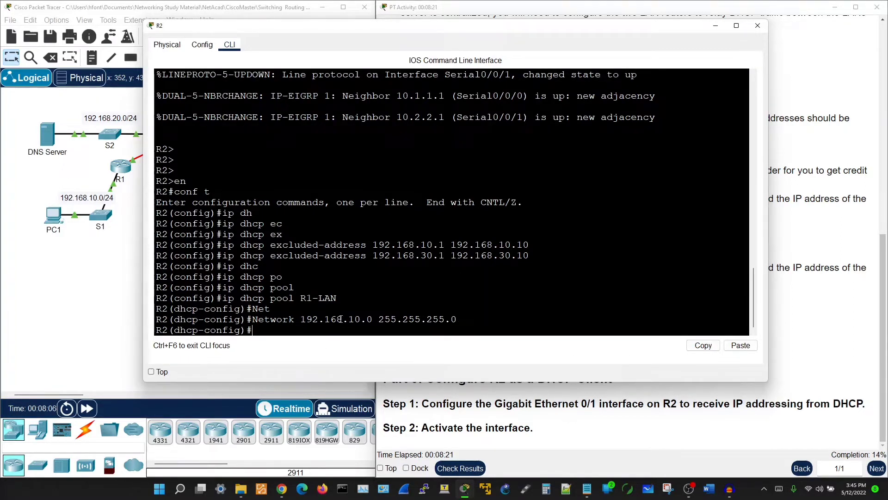
Check the Step 2 pool requirements and enter default-router 192.168.10.1 at R2's DHCP pool prompt without submitting it
left_click(799, 252)
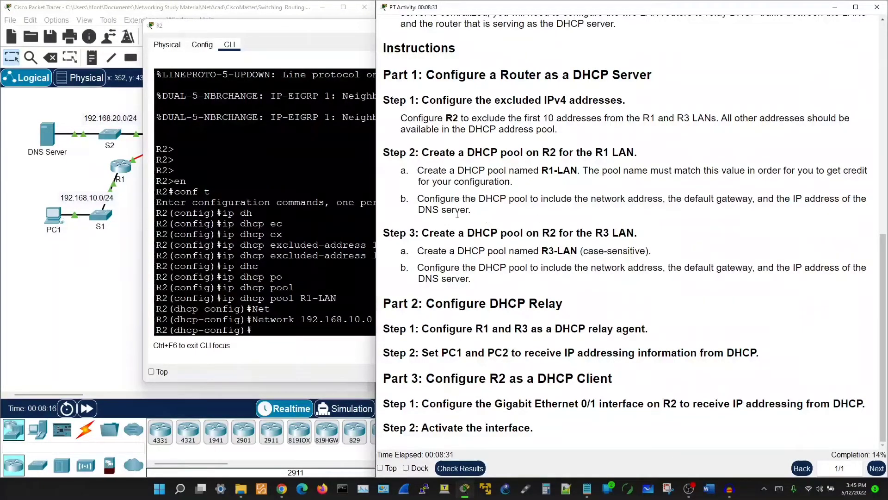
left_click(262, 328)
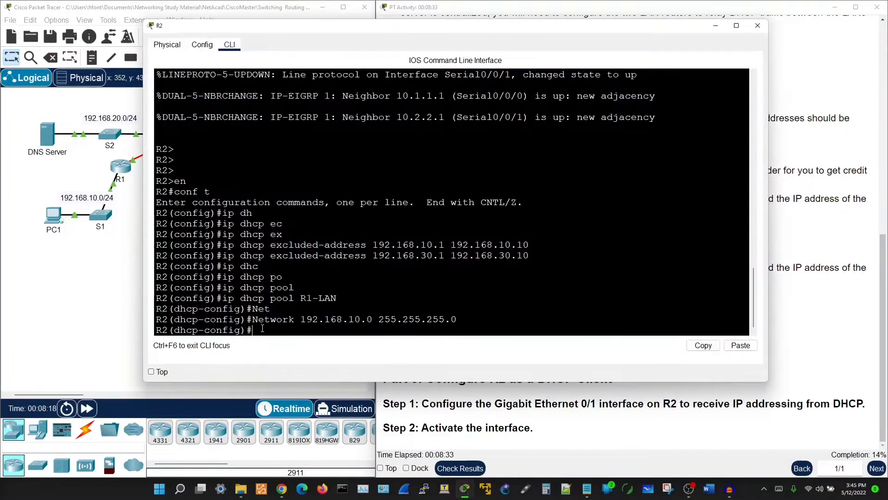
type("defa")
key("Tab")
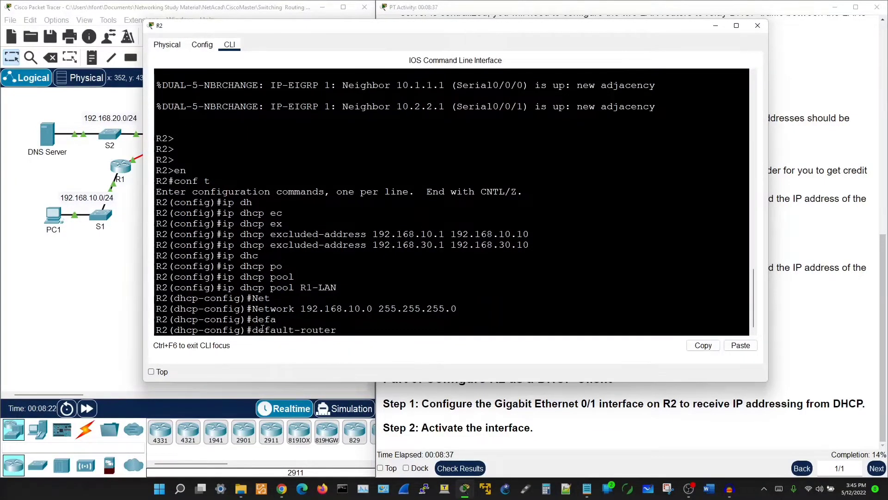
type("192.168.10.1")
Check R1's G0/0 address in the Addressing Table and copy the DNS Server's IPv4 address 192.168.20.254
left_click(605, 436)
scroll(482, 206, "up", 3)
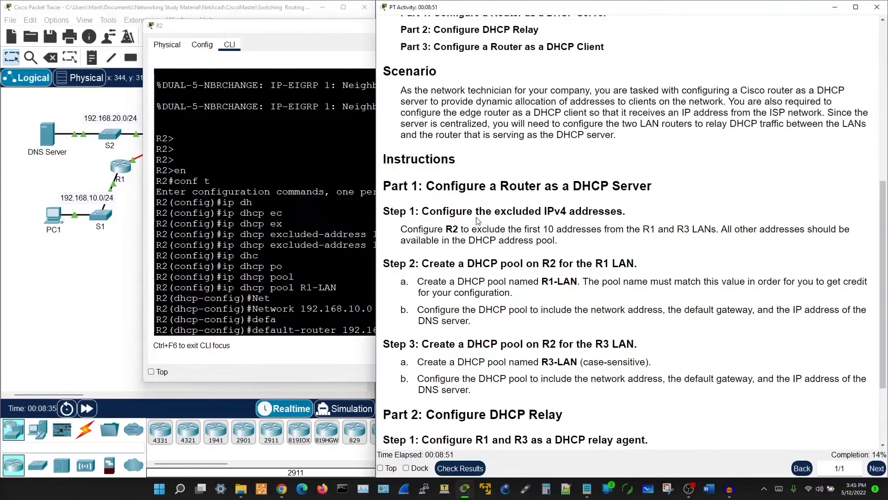
scroll(504, 290, "up", 6)
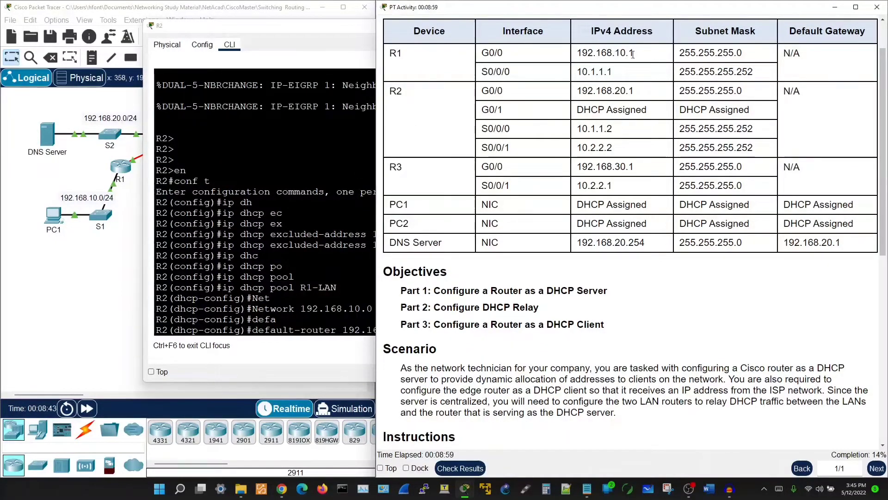
left_click_drag(635, 54, 582, 54)
scroll(675, 221, "down", 6)
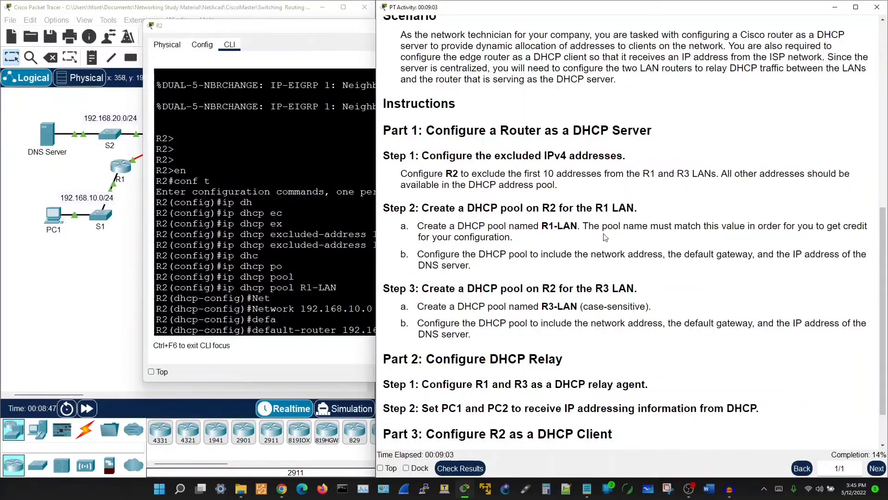
scroll(392, 159, "up", 5)
left_click_drag(391, 158, 430, 160)
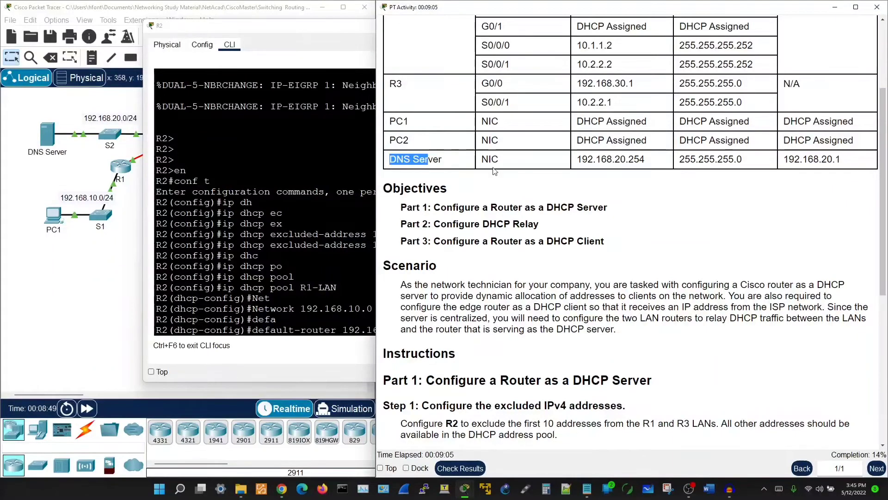
left_click_drag(577, 158, 645, 159)
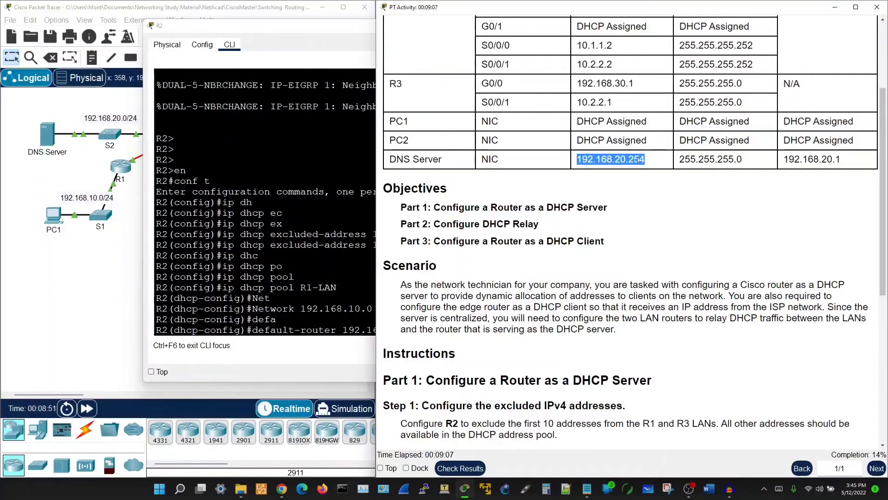
right_click(645, 158)
left_click(653, 165)
scroll(690, 259, "up", 2)
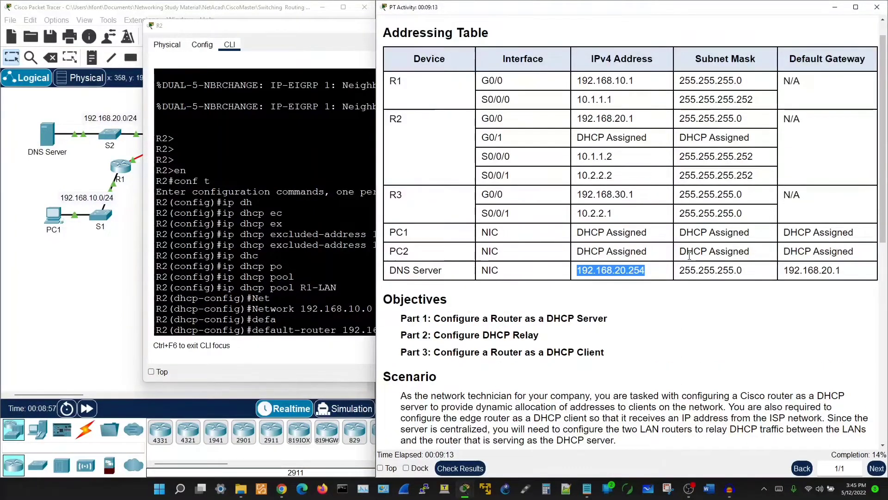
scroll(689, 256, "down", 3)
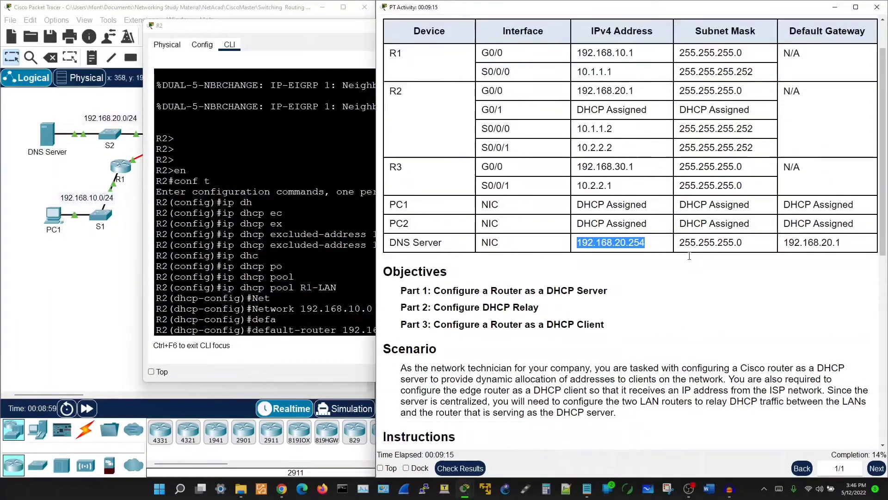
Submit the pending default-router command on R2 and set the R1-LAN pool's DNS server to 192.168.20.254
left_click(303, 330)
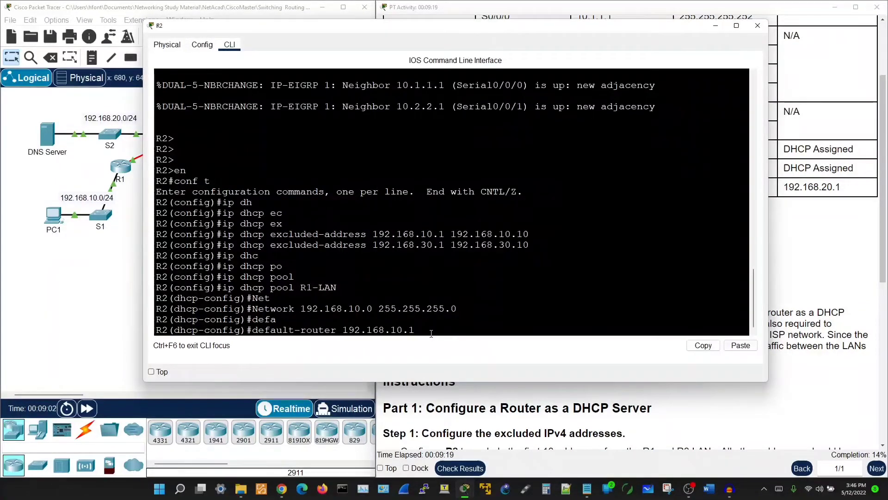
key("Return")
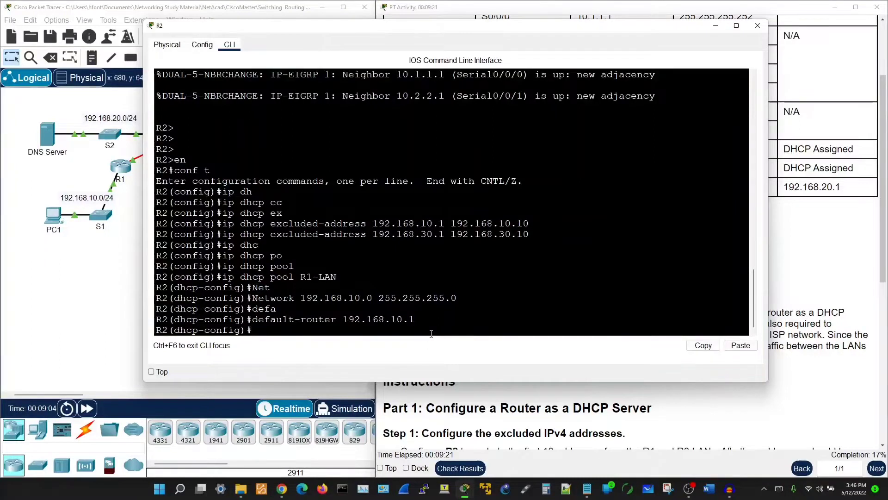
type("d")
type("n")
key("Tab")
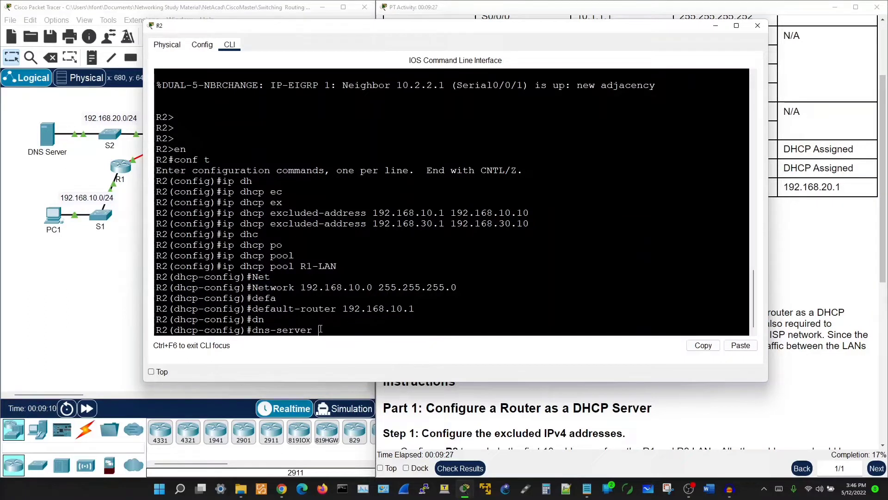
type("192.168.20.254")
key("Return")
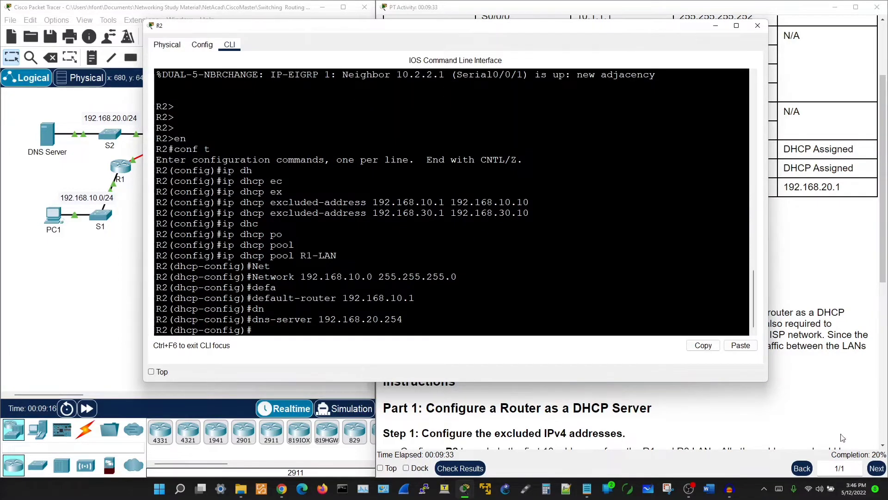
Review the R1-LAN pool requirements in Part 1, Step 2b, including the DNS server address item
left_click(799, 304)
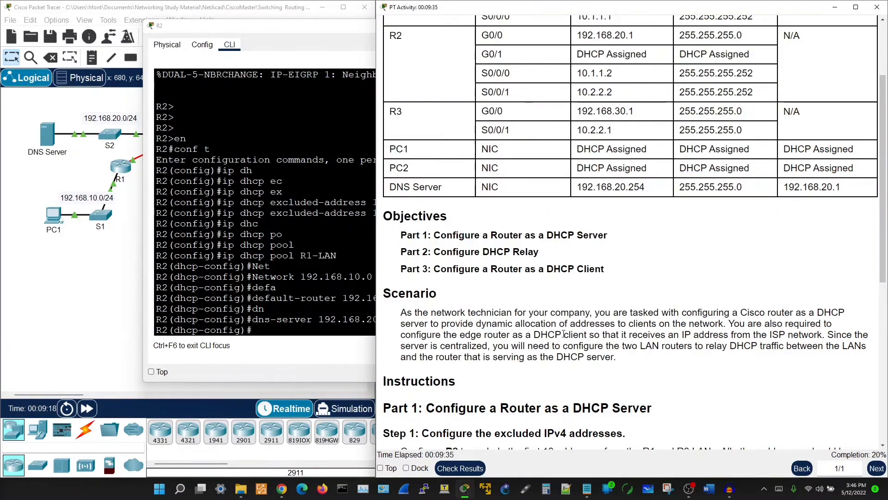
scroll(608, 367, "down", 3)
scroll(609, 368, "down", 4)
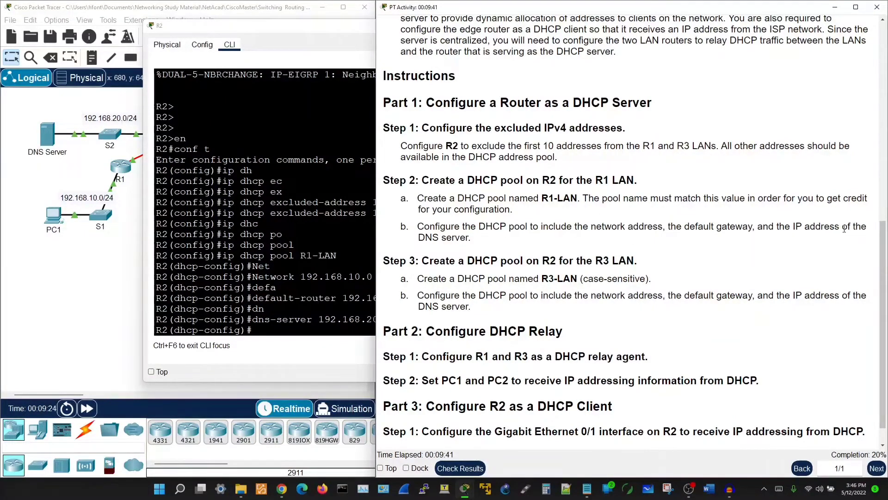
left_click_drag(677, 227, 837, 227)
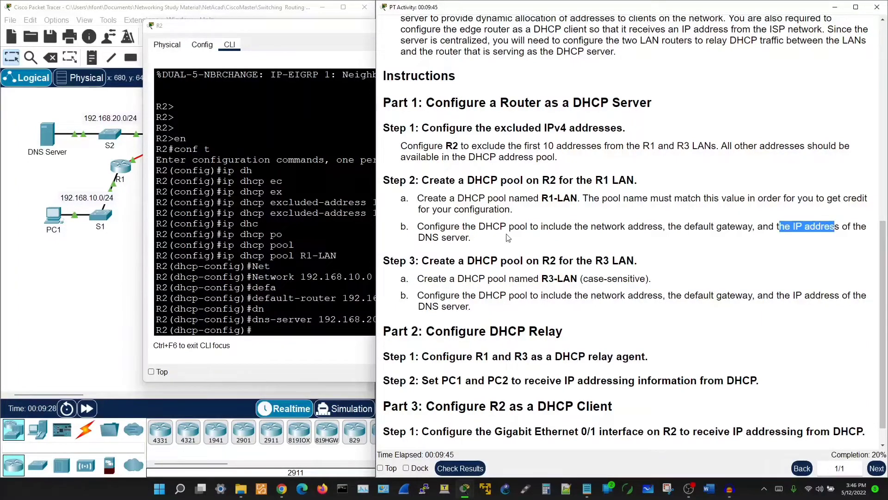
left_click(463, 239)
left_click(262, 330)
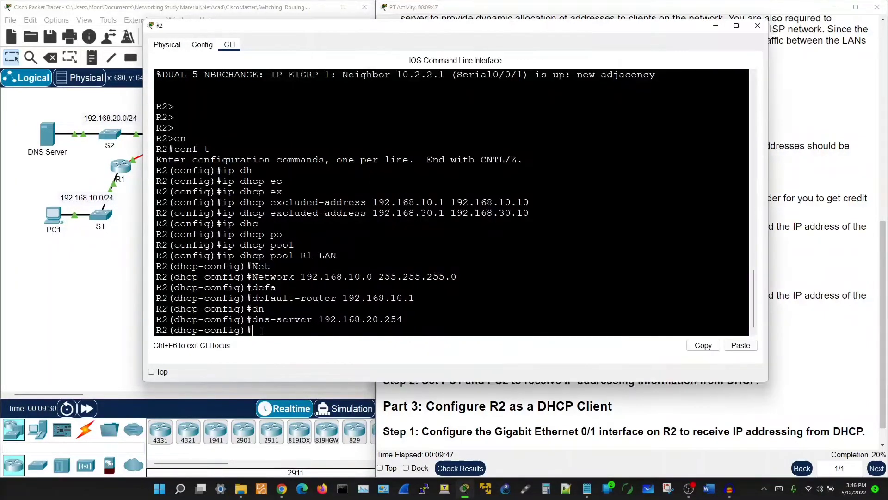
type("domain")
key("Tab")
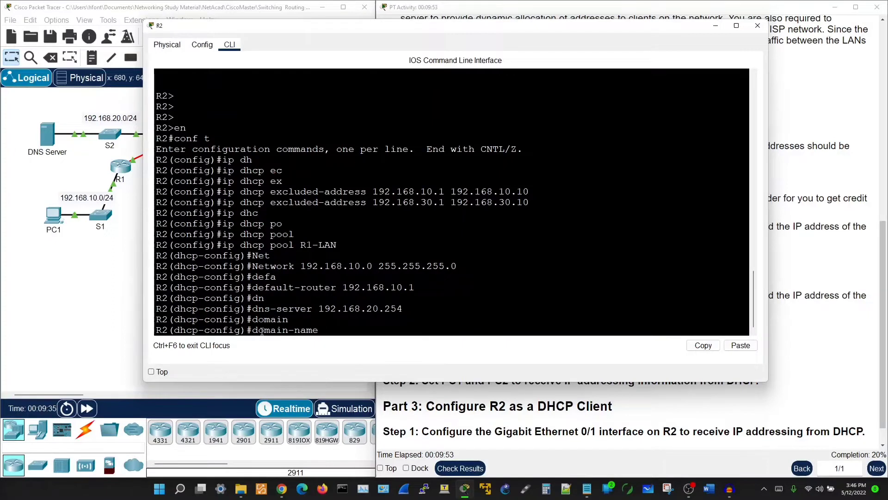
type("www.bitsinthewire.")
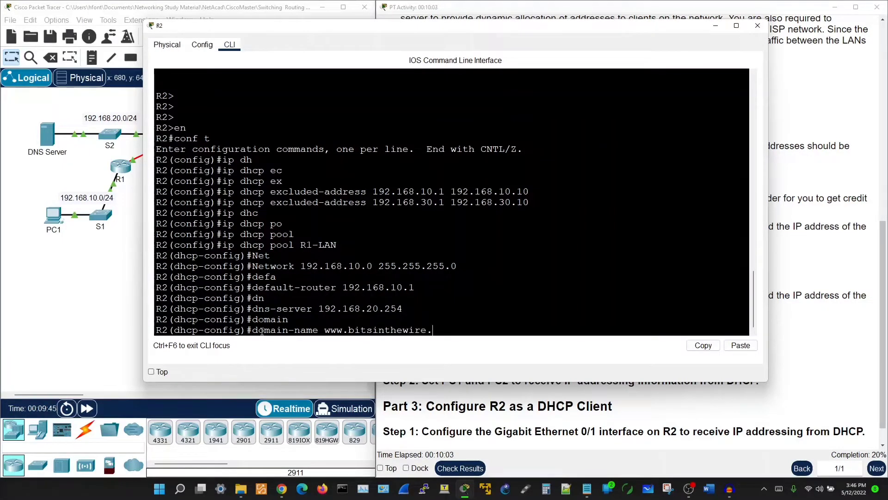
type("com")
key("Return")
key("Return")
key("Return")
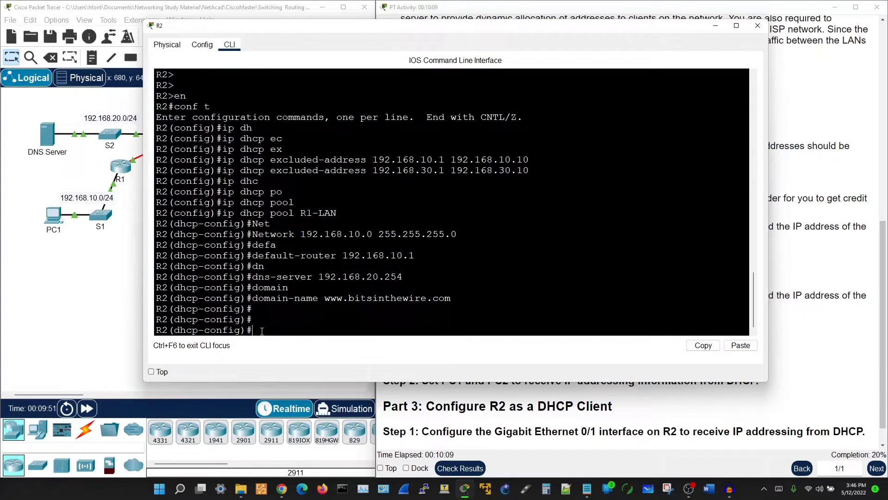
type("exit")
key("Return")
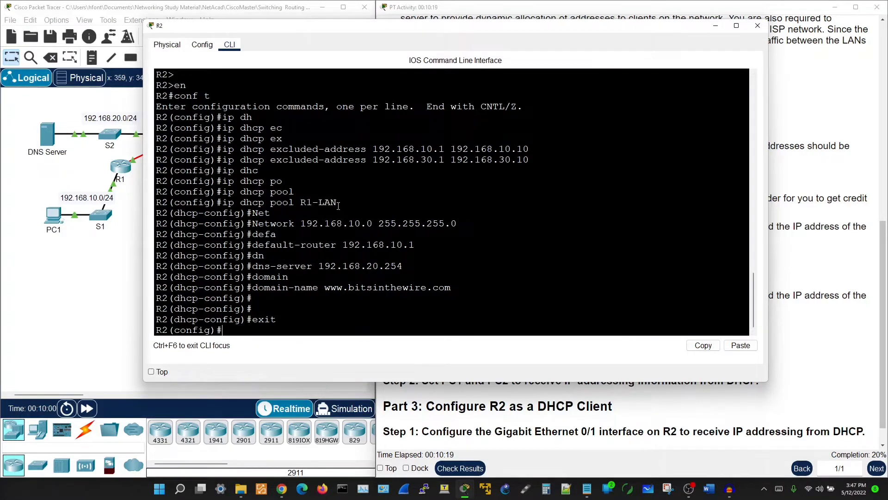
Review the Part 1, Step 3 pool instructions and locate the R3 LAN with R3, S3 and PC2 in the topology
left_click(807, 264)
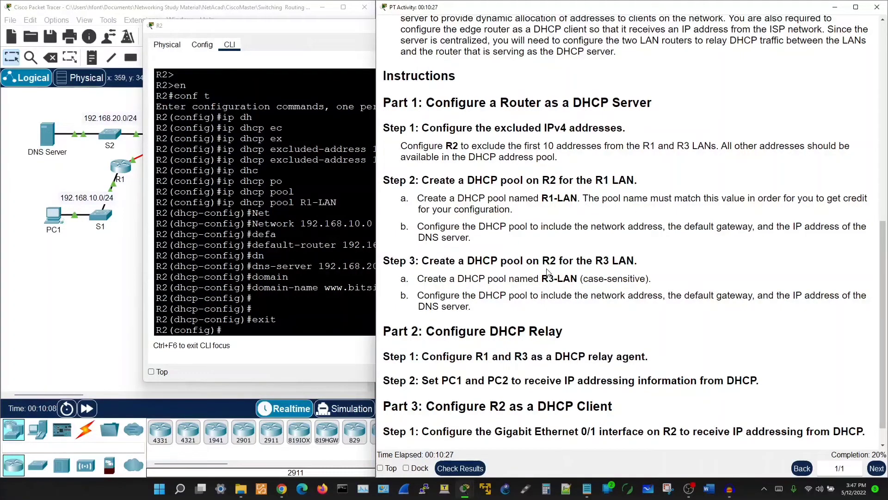
scroll(441, 255, "down", 1)
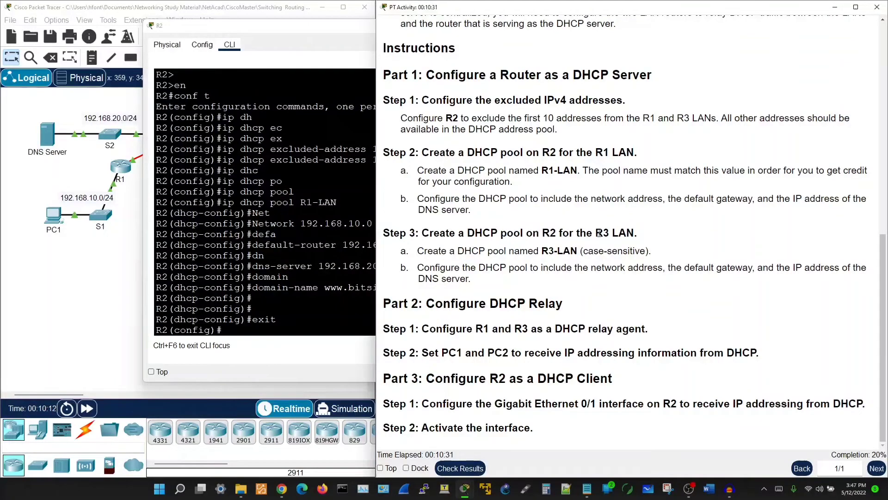
left_click_drag(597, 233, 636, 233)
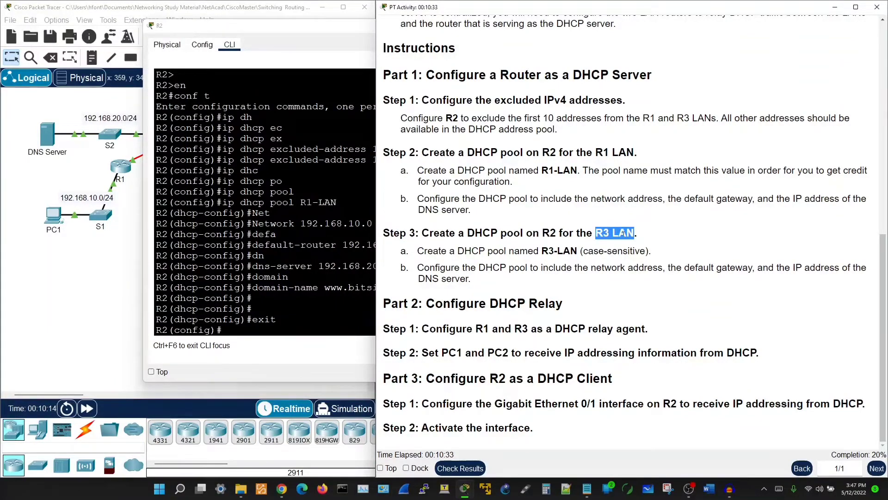
left_click(111, 307)
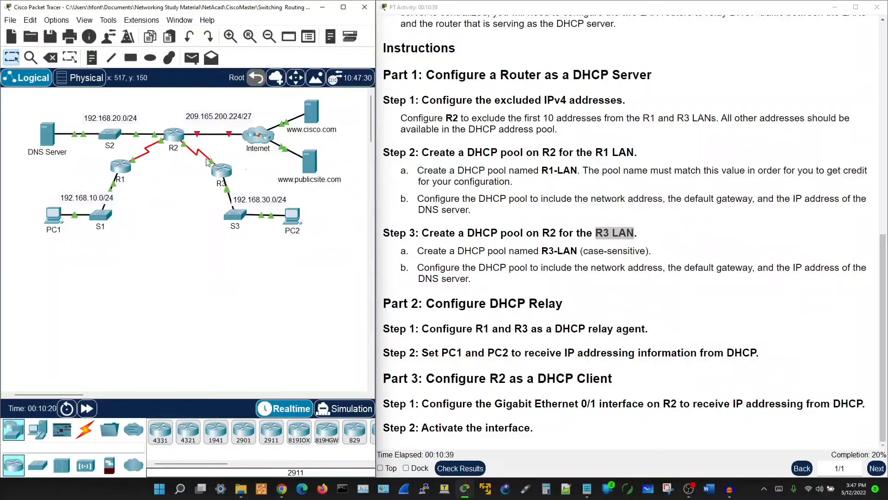
left_click_drag(199, 162, 302, 257)
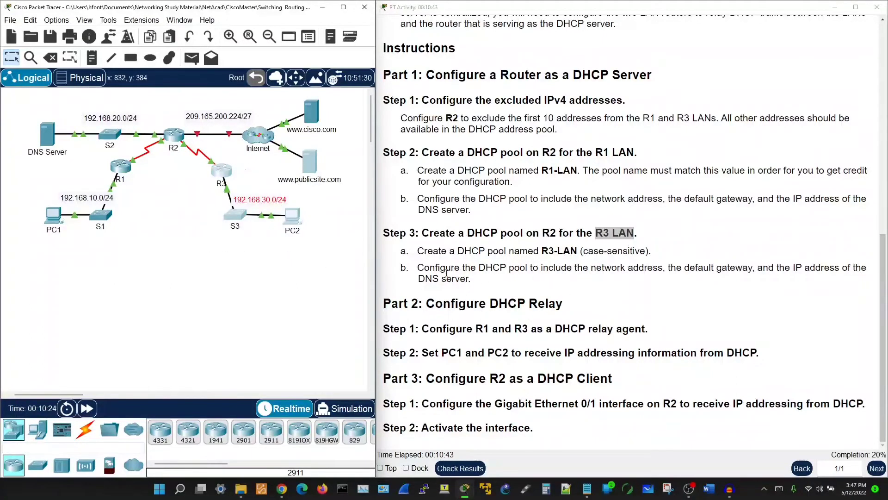
left_click(498, 272)
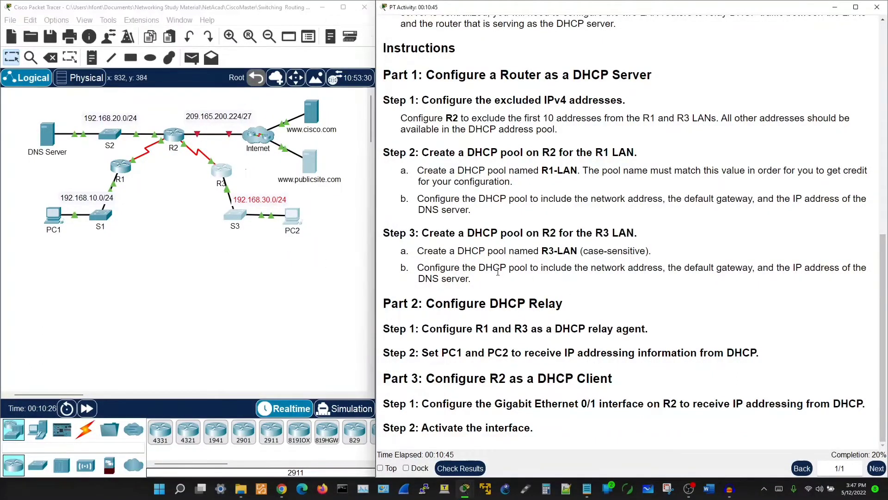
Create a DHCP pool named R3-LAN on R2 by reusing the earlier pool command
left_click(174, 135)
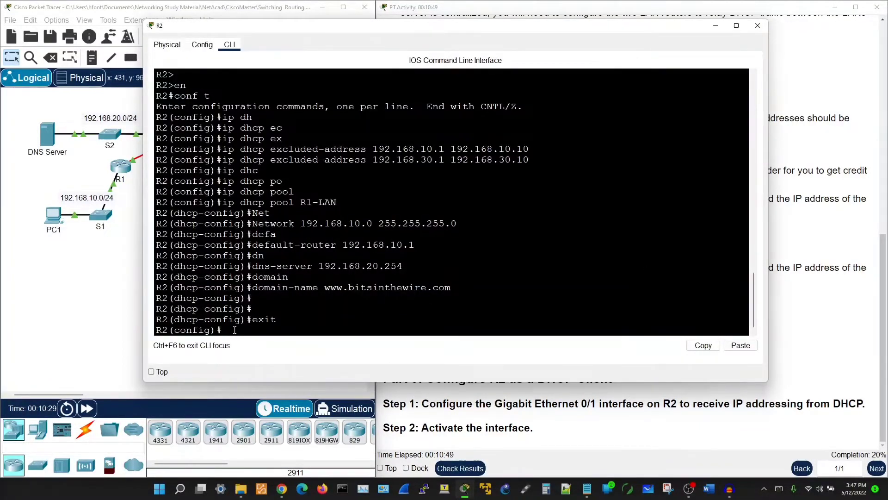
key("Up")
key("Up")
key("Up")
key("Up")
key("Up")
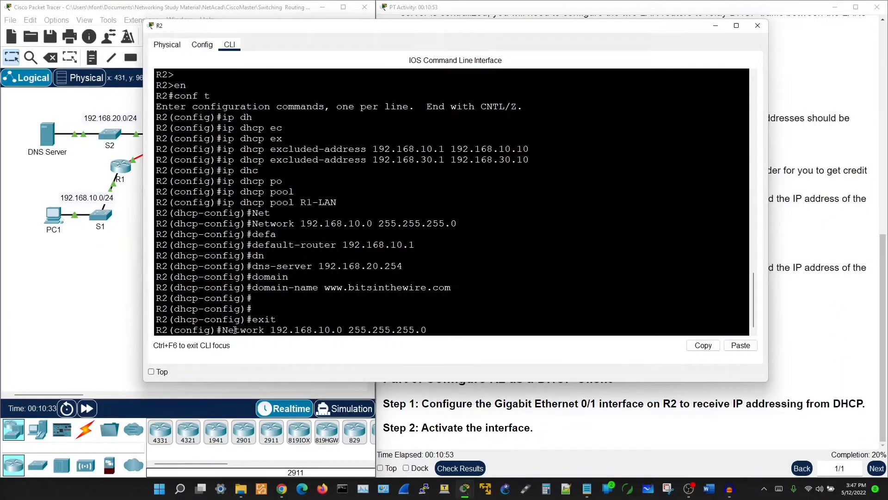
key("Up")
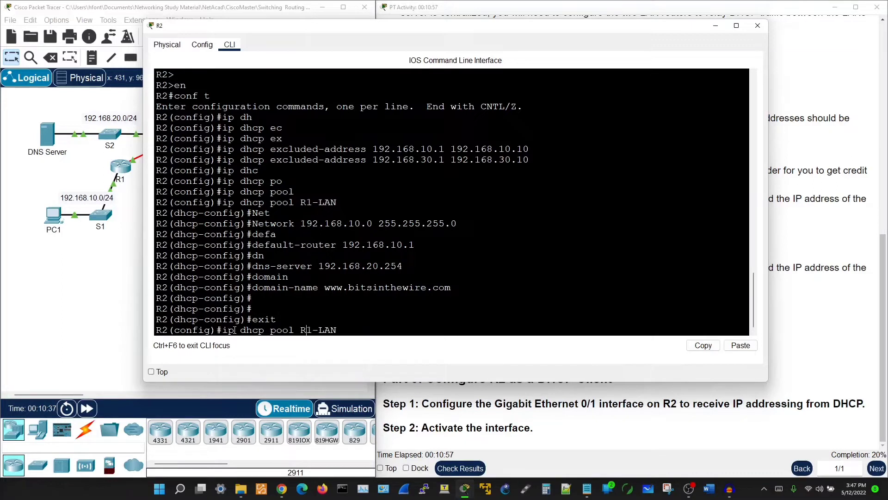
key("Left")
key("Left")
key("Left")
key("Left")
key("BackSpace")
type("3")
key("Return")
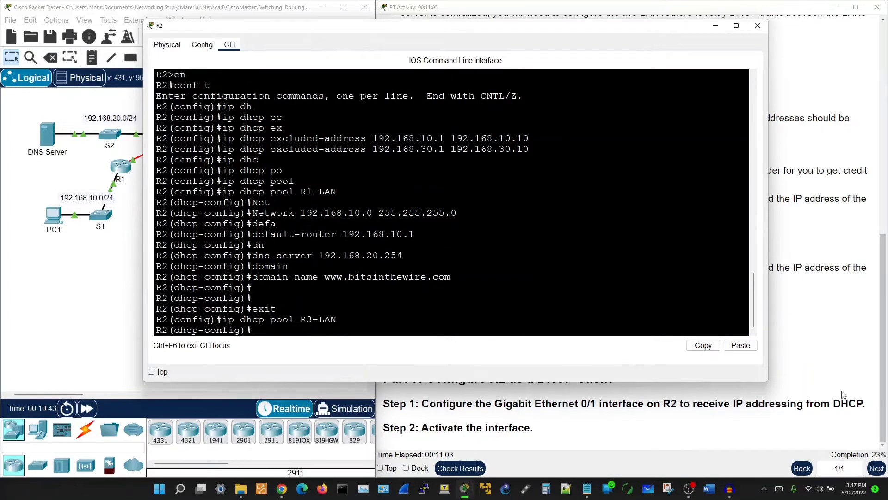
Set the R3-LAN pool's network to 192.168.30.0 with mask 255.255.255.0 on R2
left_click(808, 327)
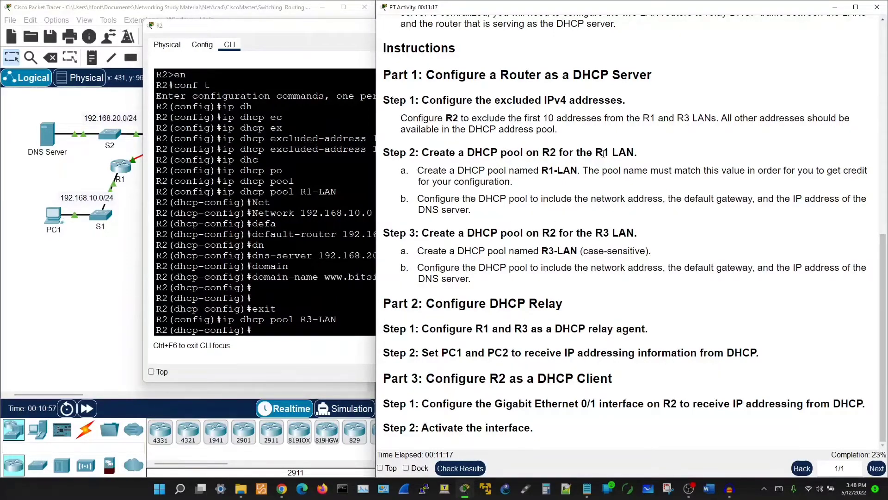
left_click(262, 329)
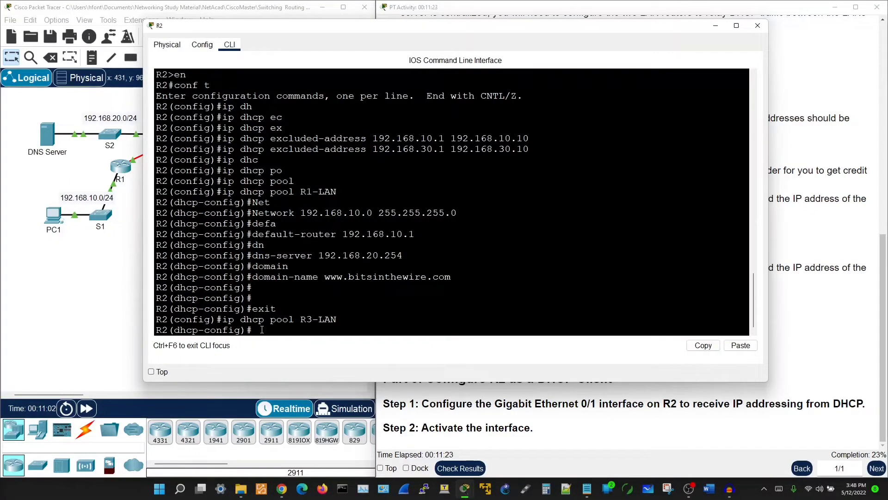
type("ne")
key("Tab")
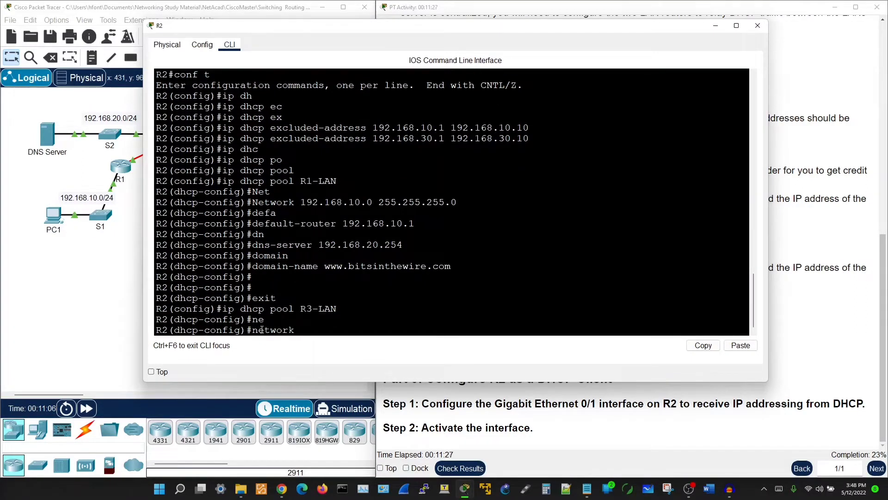
type("192.168.30.0 255.255.")
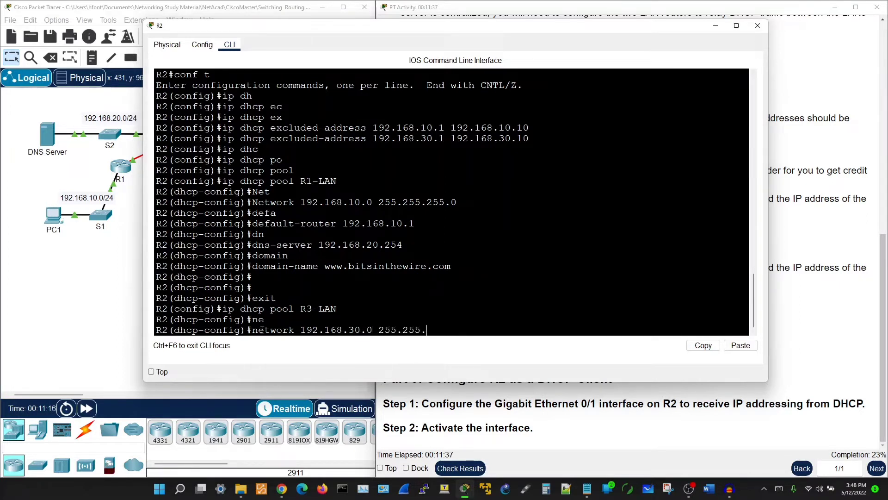
type("255.0")
key("Return")
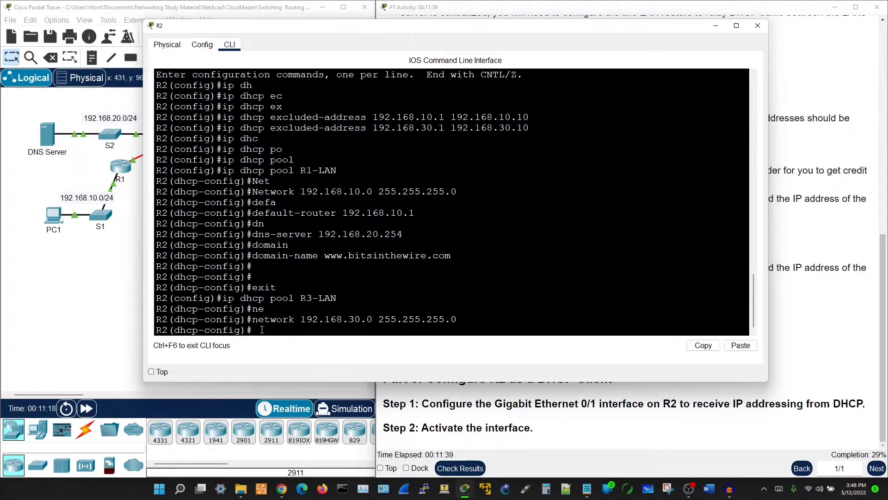
Set the R3-LAN pool's default router to 192.168.30.1
left_click(79, 283)
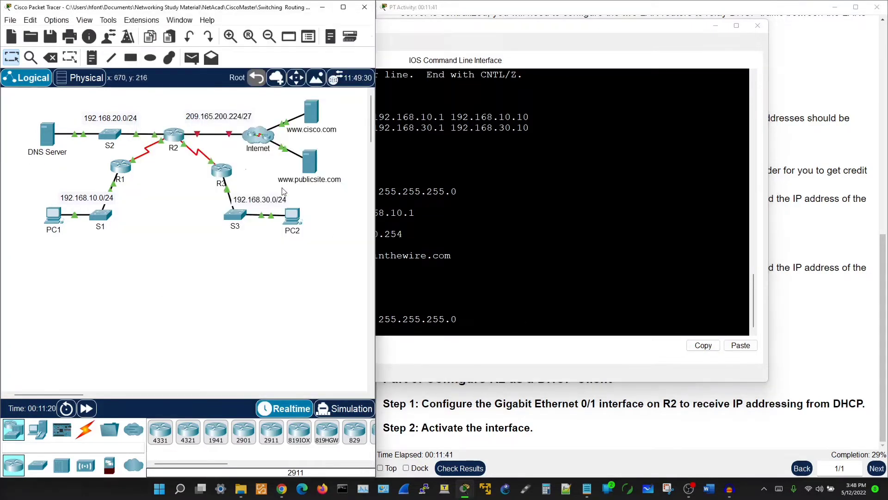
left_click(430, 320)
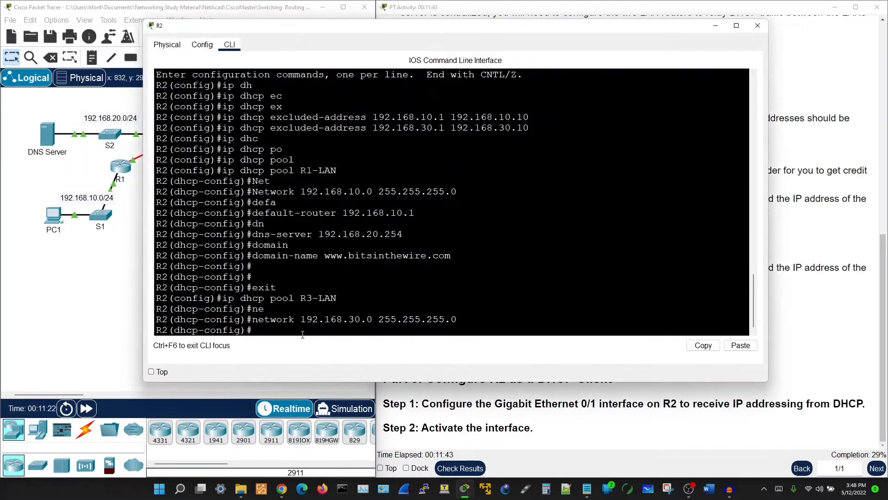
type("def")
key("Tab")
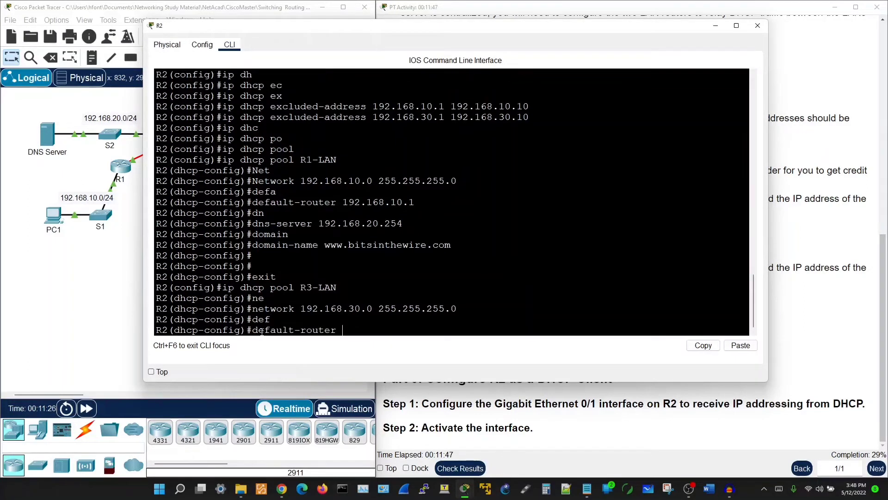
type("192.168.30.1")
key("Return")
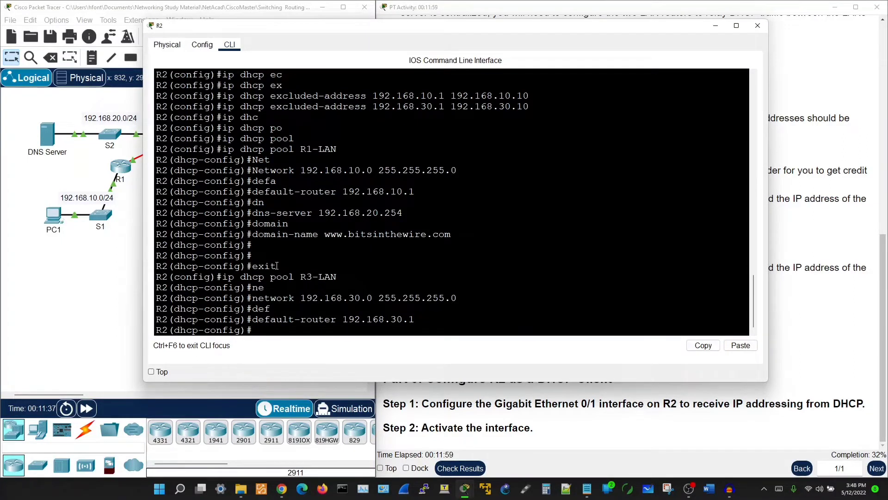
Copy the R1-LAN pool's dns-server 192.168.20.254 command and apply it to the R3-LAN pool
left_click_drag(254, 214, 404, 213)
key("ctrl+c")
right_click(401, 213)
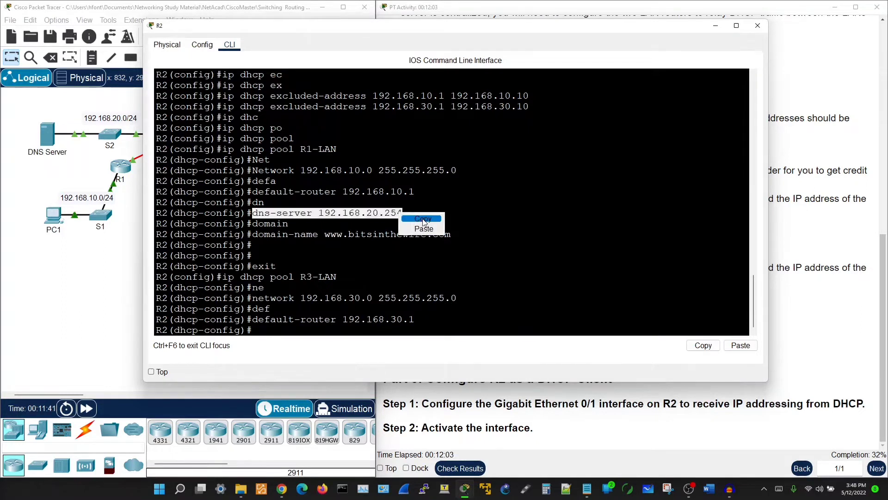
left_click(415, 221)
right_click(262, 331)
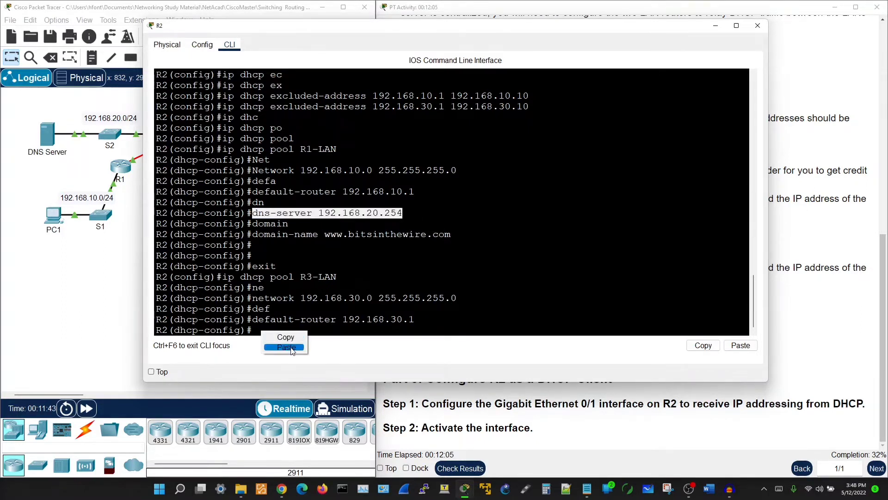
left_click(291, 353)
key("Return")
key("Return")
key("Return")
key("Return")
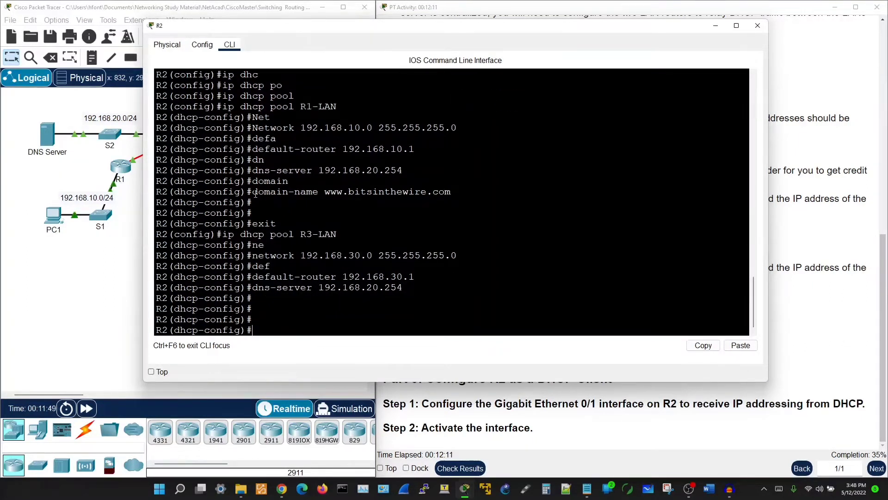
left_click_drag(252, 192, 452, 193)
right_click(441, 194)
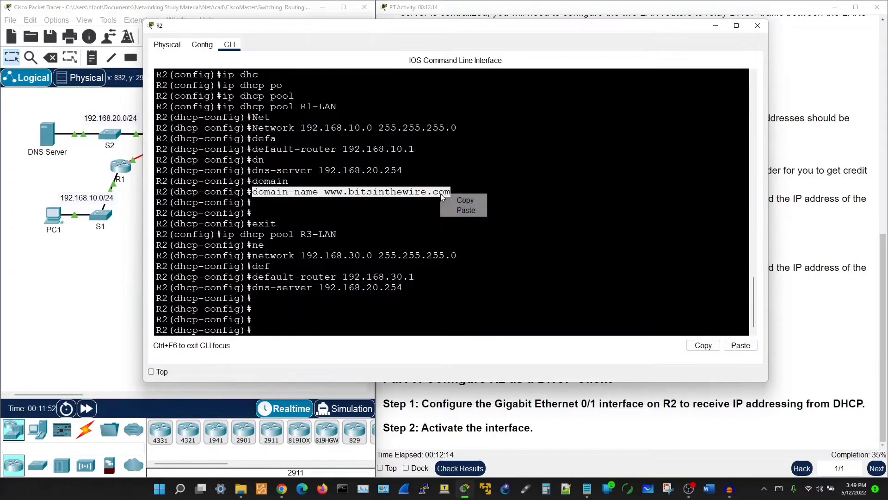
left_click(473, 201)
left_click(265, 314)
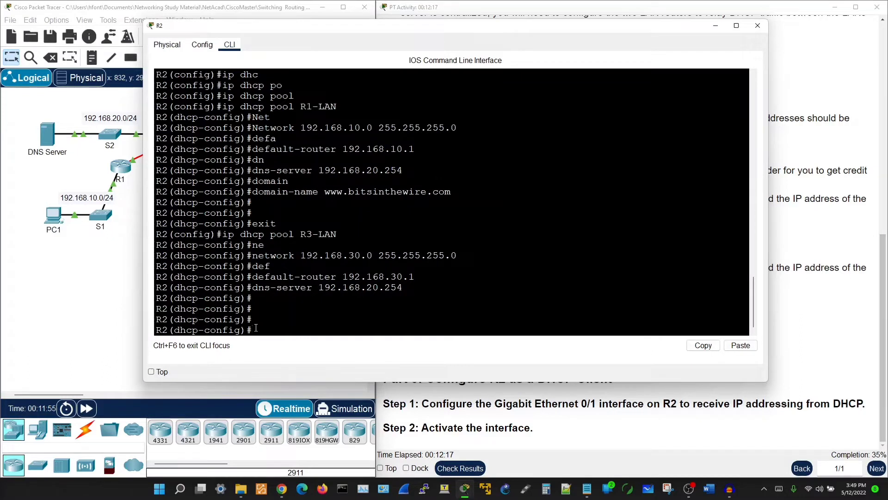
right_click(255, 329)
left_click(287, 343)
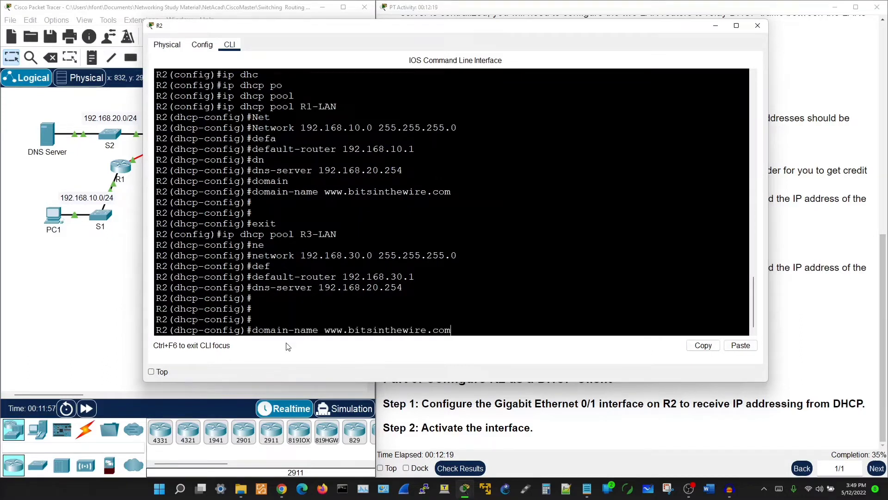
key("Return")
key("Return")
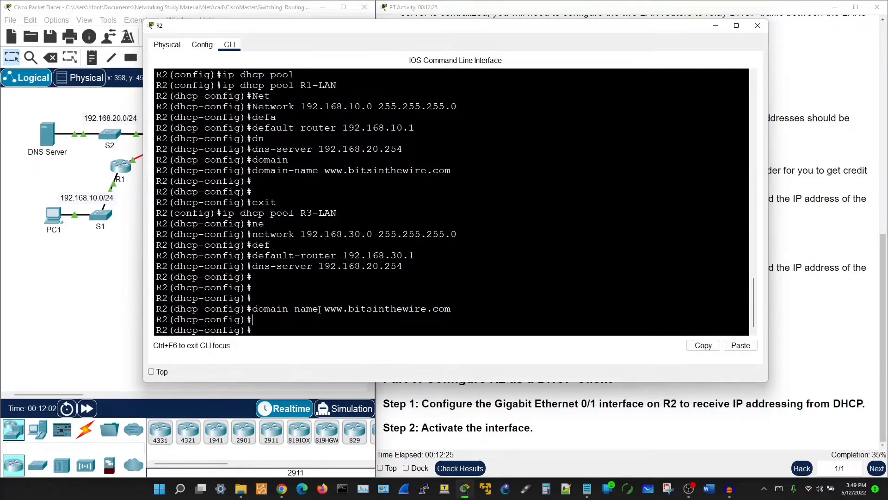
Examine R2's link to the Internet cloud in the topology and R2's interfaces in the addressing table
left_click(105, 312)
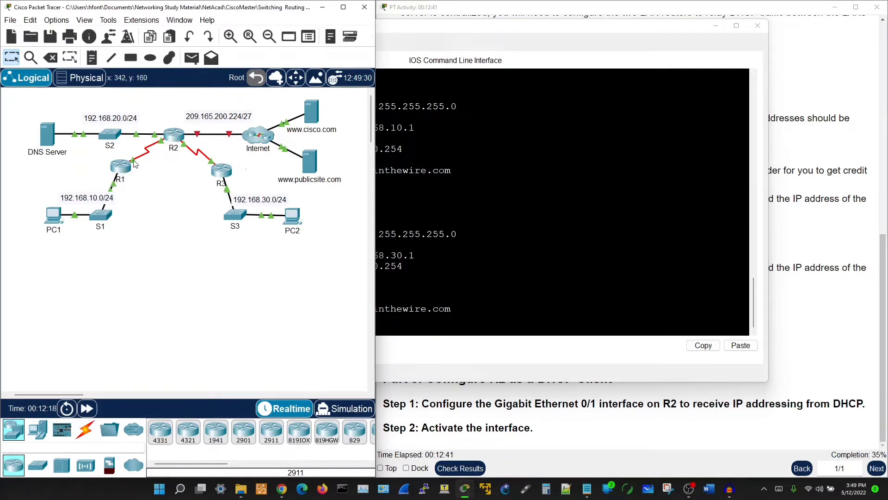
left_click(174, 133)
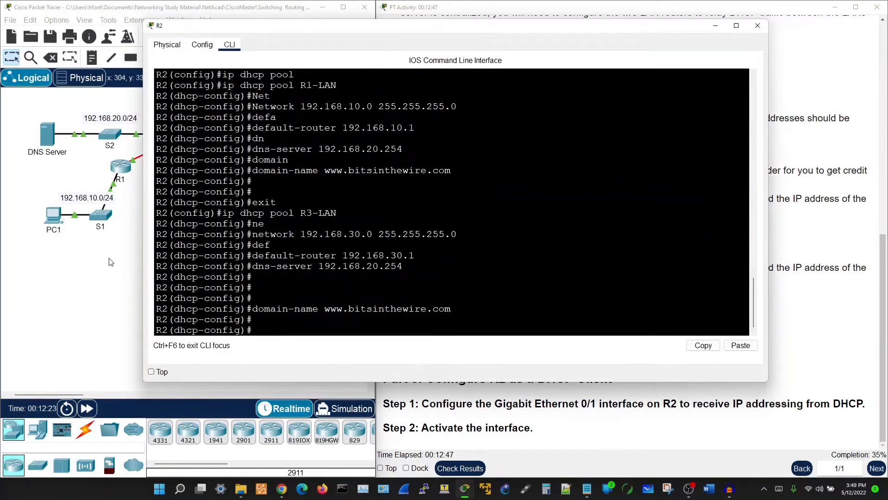
left_click(98, 308)
left_click_drag(183, 100, 244, 135)
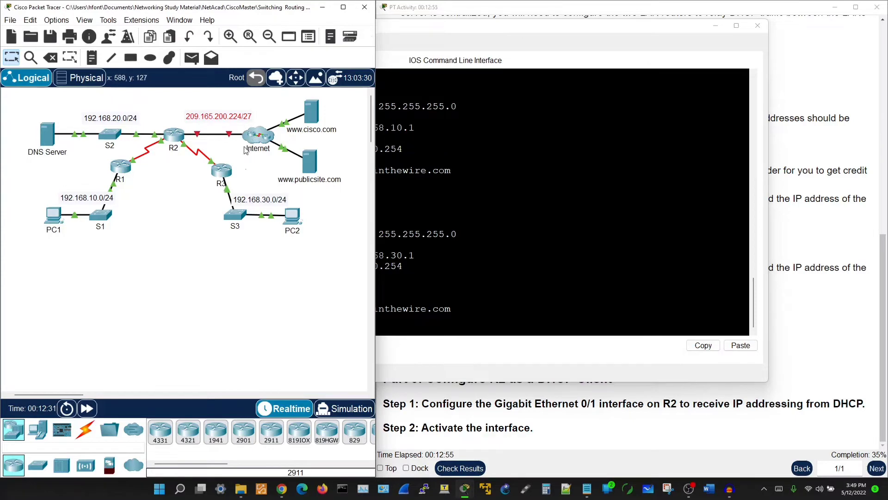
left_click(175, 135)
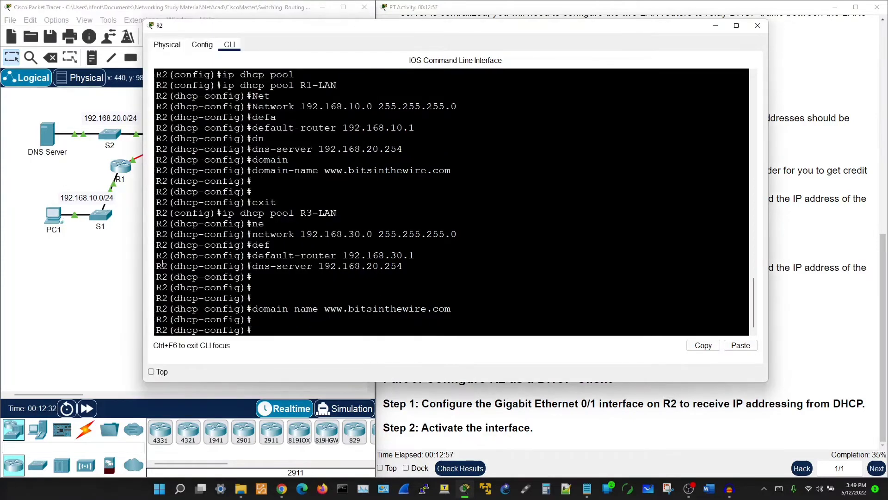
left_click(136, 308)
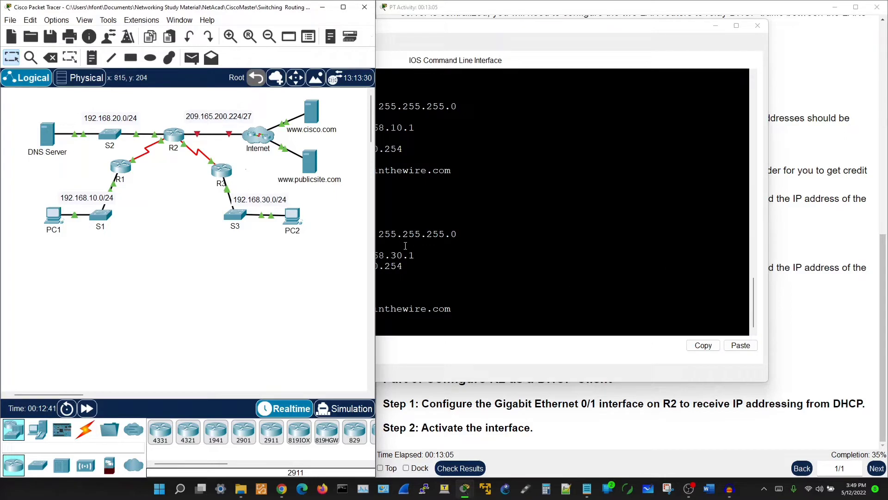
left_click(435, 309)
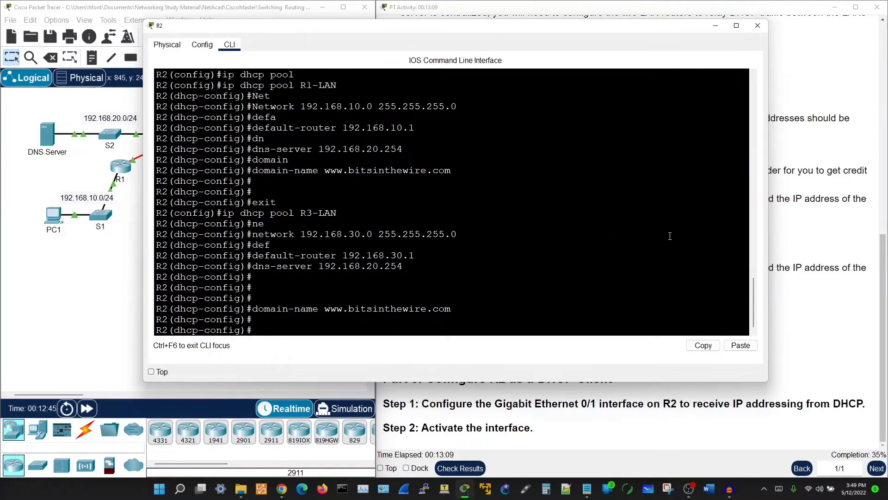
left_click(776, 212)
scroll(563, 178, "up", 6)
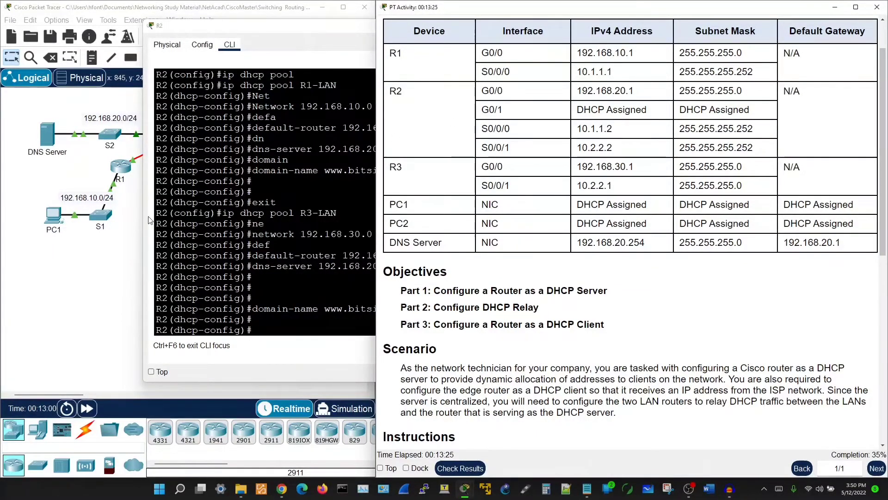
left_click(123, 239)
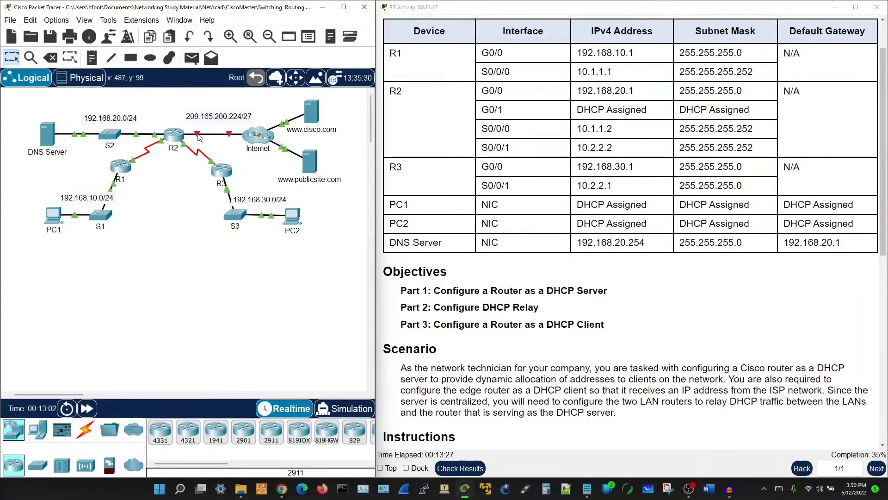
Exit the R3-LAN pool and configure R2's g0/1 interface to obtain its IP address through DHCP
left_click(174, 134)
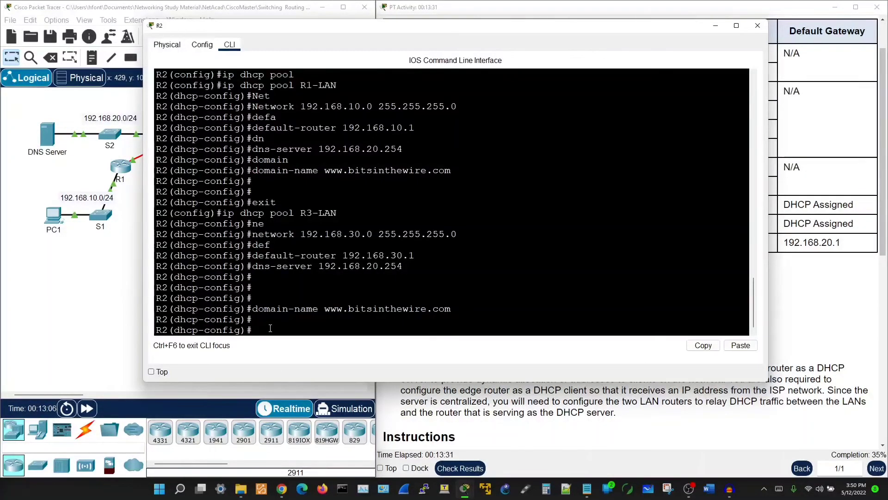
type("exit")
key("Return")
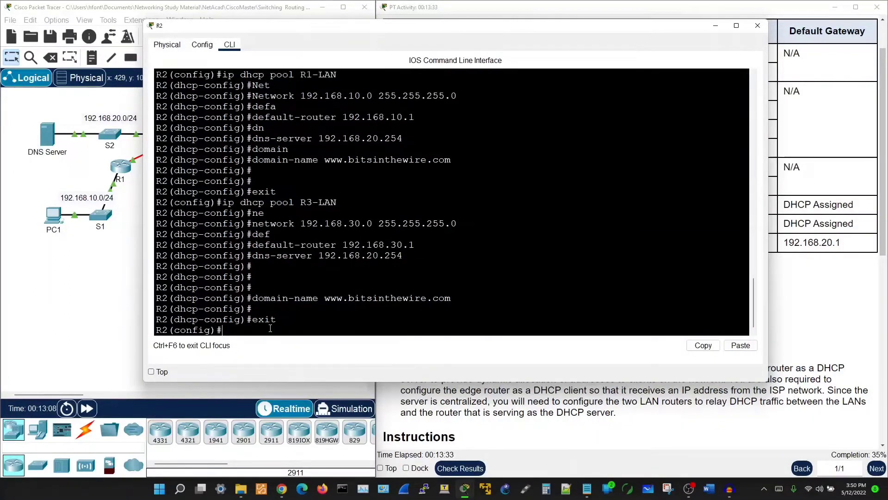
type("int")
key("Tab")
type("g0")
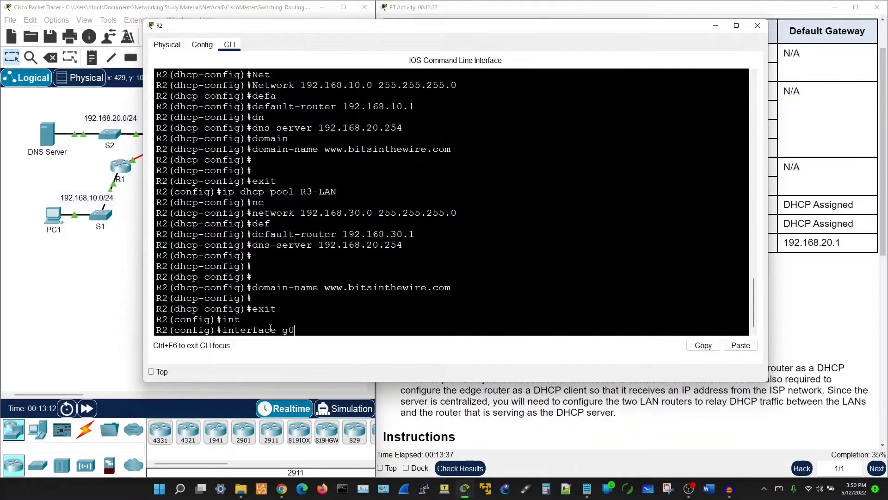
type("/1")
key("Return")
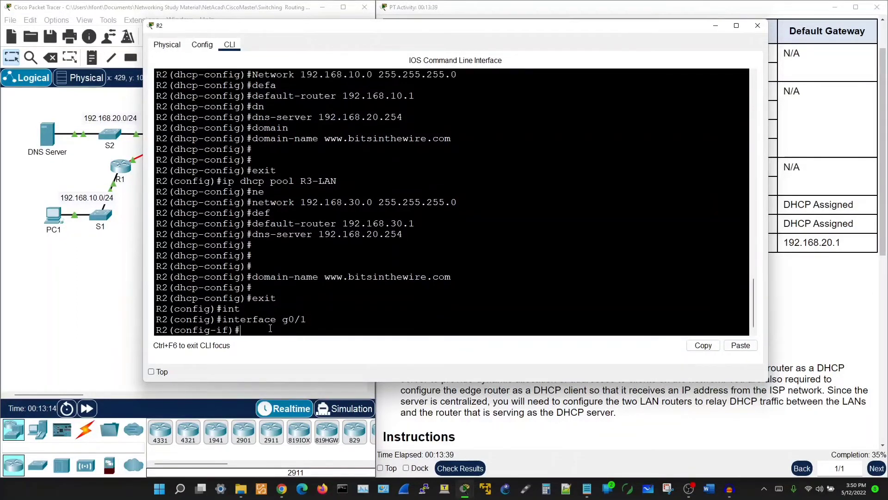
type("ip add")
key("Tab")
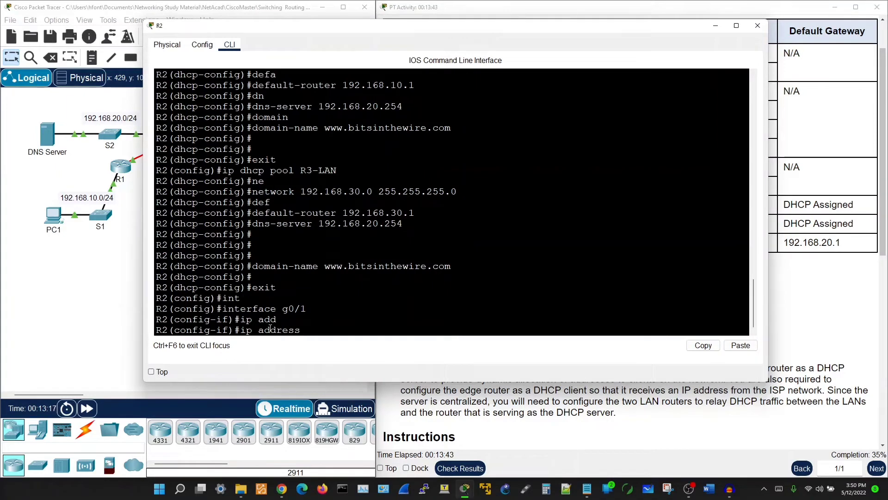
type("d")
type("hc")
key("Tab")
key("Return")
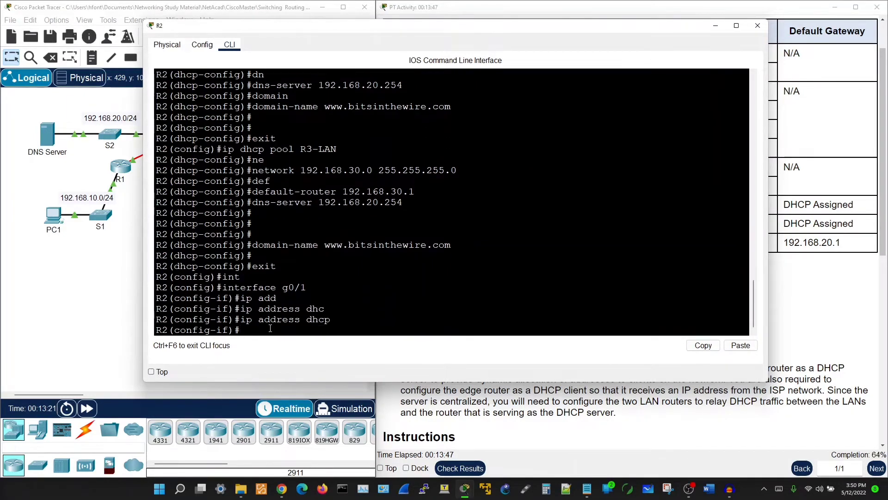
Activate R2's g0/1 interface with the no shutdown command
type("no shu")
key("Return")
key("Return")
key("Return")
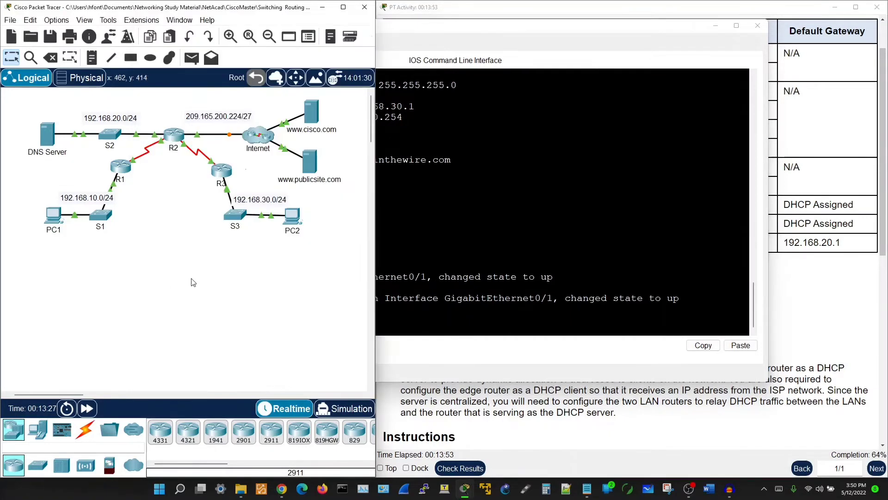
Display R2's interface summary with do show ip interface brief
left_click(131, 293)
left_click(387, 325)
type("d")
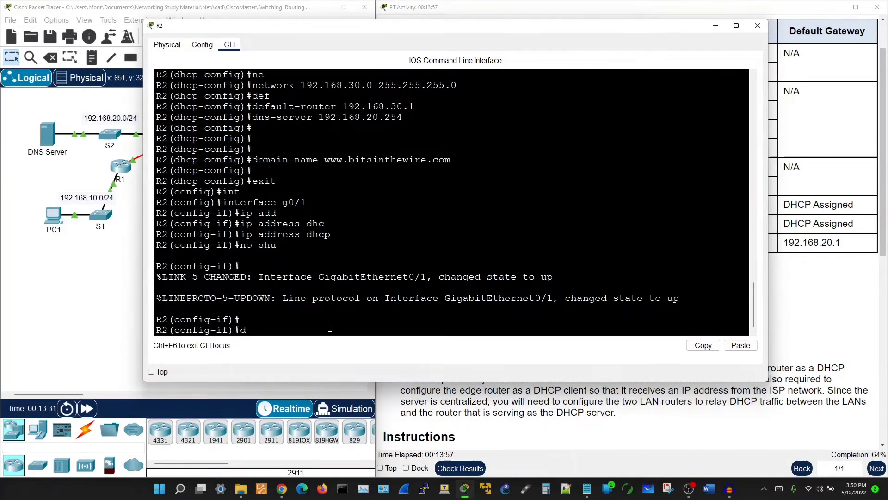
type("o show ip add")
key("Tab")
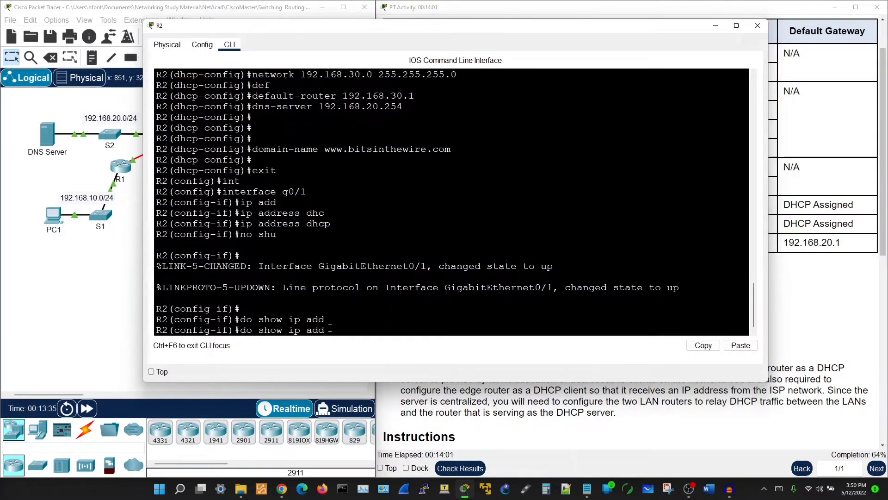
type("inter")
type("f")
key("Tab")
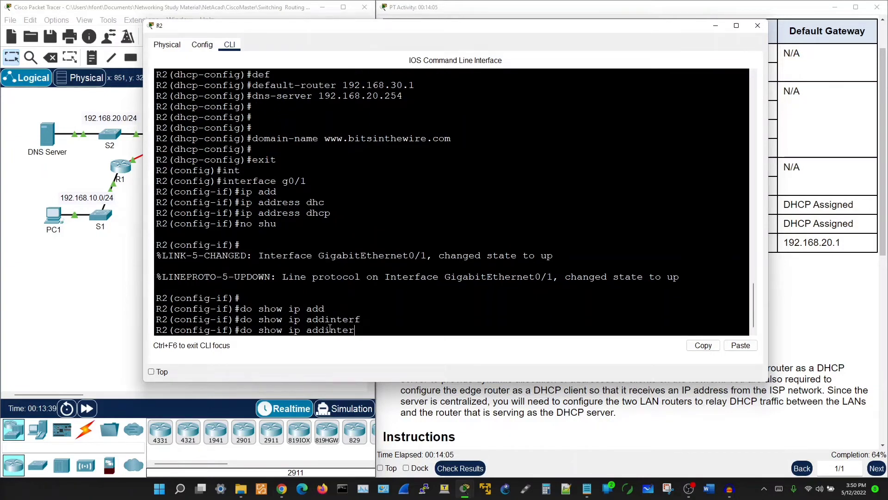
key("BackSpace")
key("BackSpace")
key("BackSpace")
key("BackSpace")
key("BackSpace")
key("BackSpace")
key("BackSpace")
key("BackSpace")
key("BackSpace")
type("in")
key("Tab")
type("t")
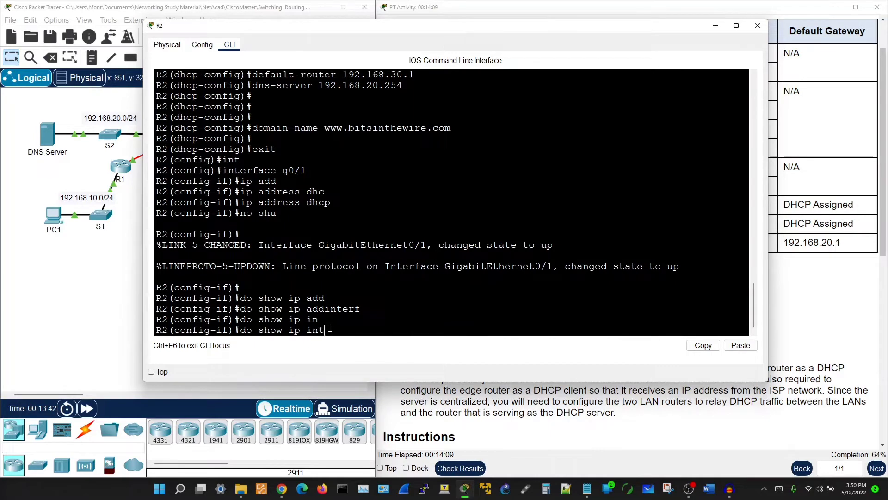
type("erface brief")
key("Return")
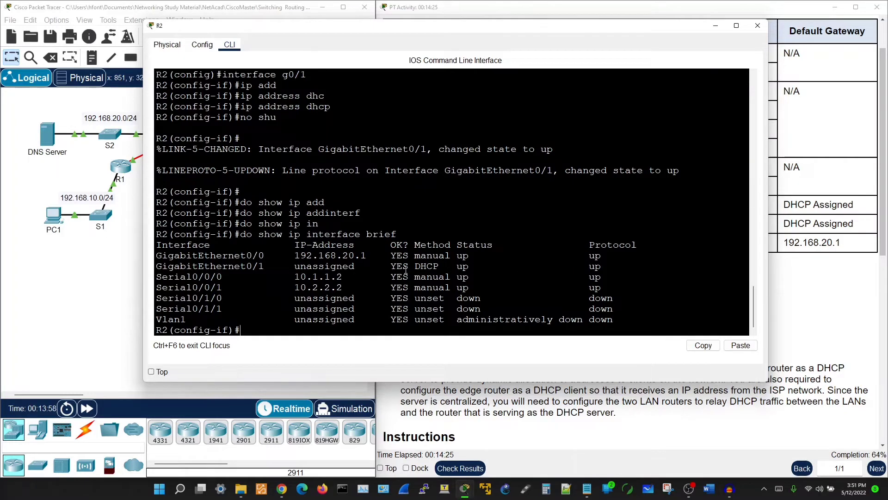
Examine the GigabitEthernet0/1 entry, rerun do show ip interface brief on R2 and compare R2's Internet link in the topology
left_click_drag(405, 271, 157, 268)
left_click(94, 287)
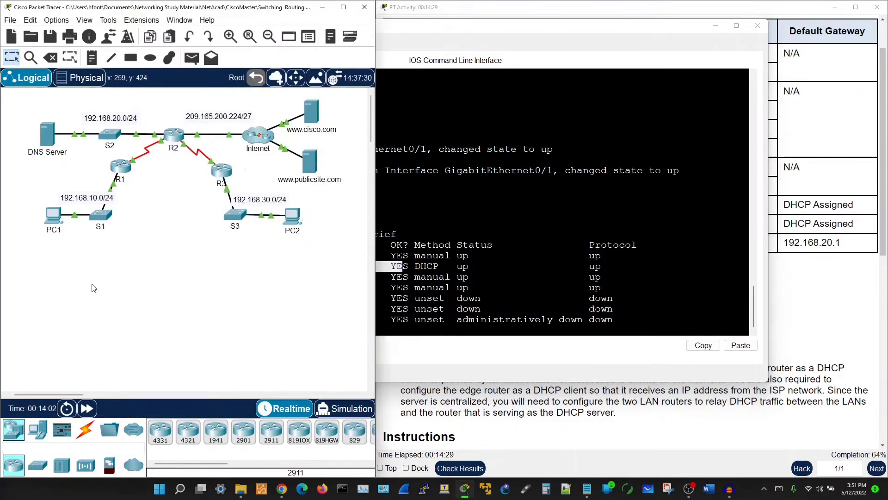
left_click(443, 331)
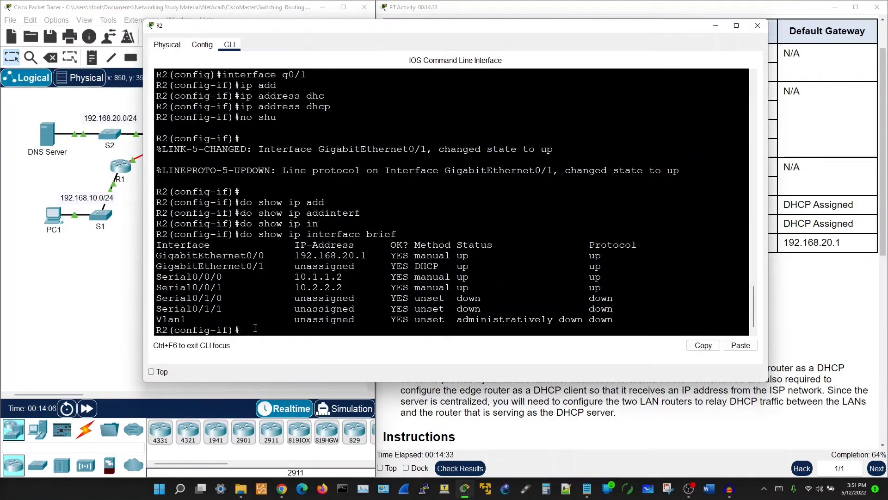
key("Up")
key("Return")
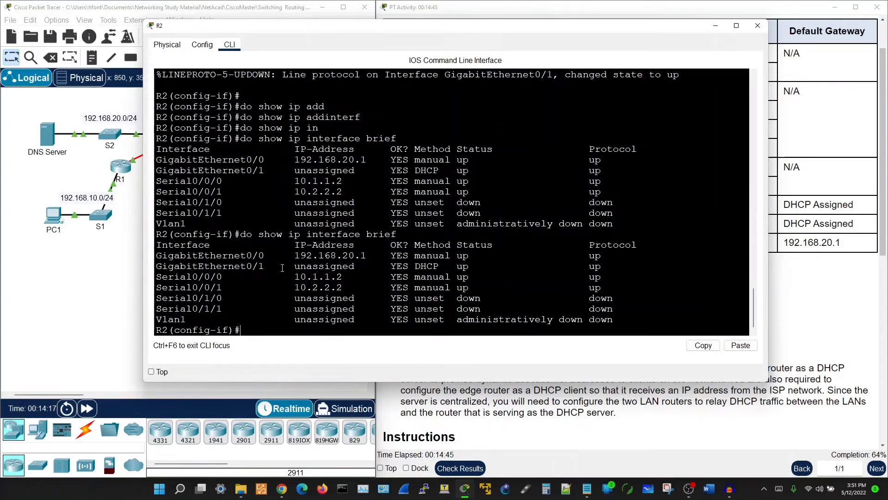
left_click_drag(354, 268, 288, 267)
left_click(179, 229)
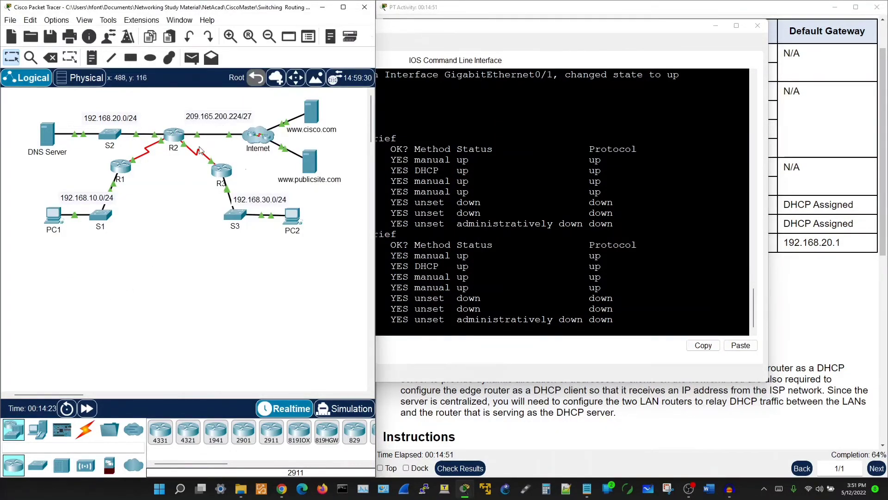
Fast-forward the simulation time twice and return to a fresh prompt on R2's command line
left_click(88, 409)
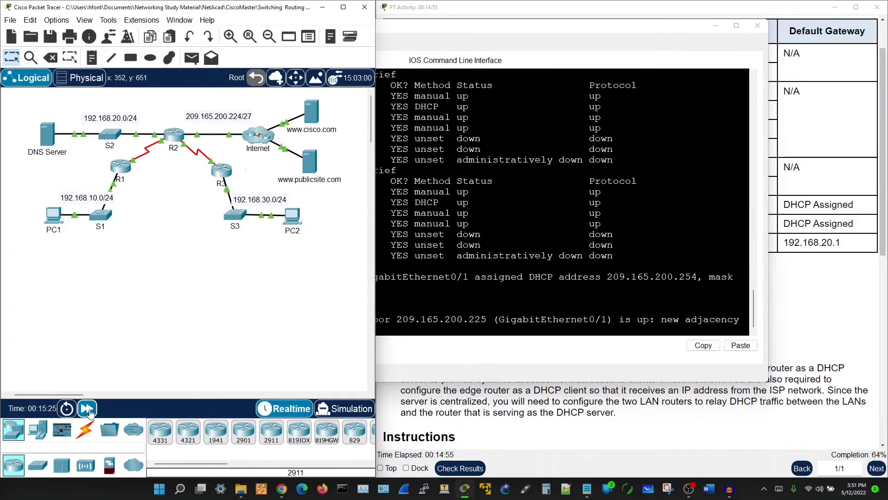
left_click(88, 409)
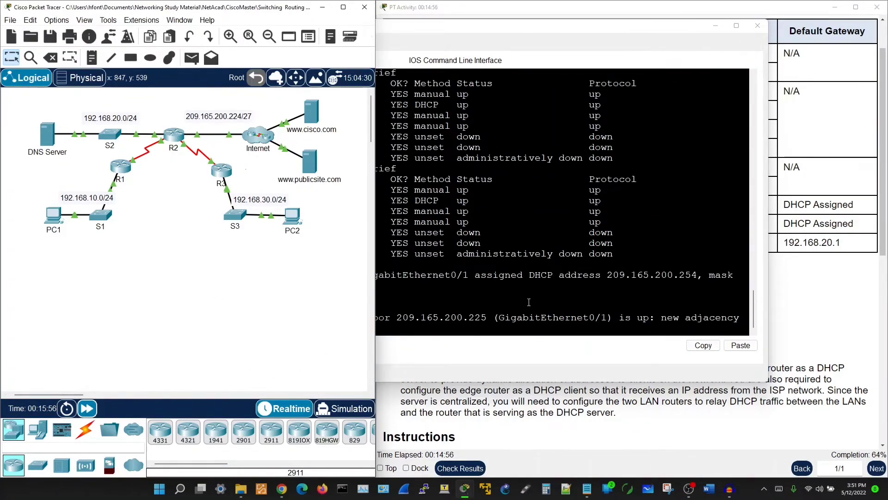
left_click(564, 300)
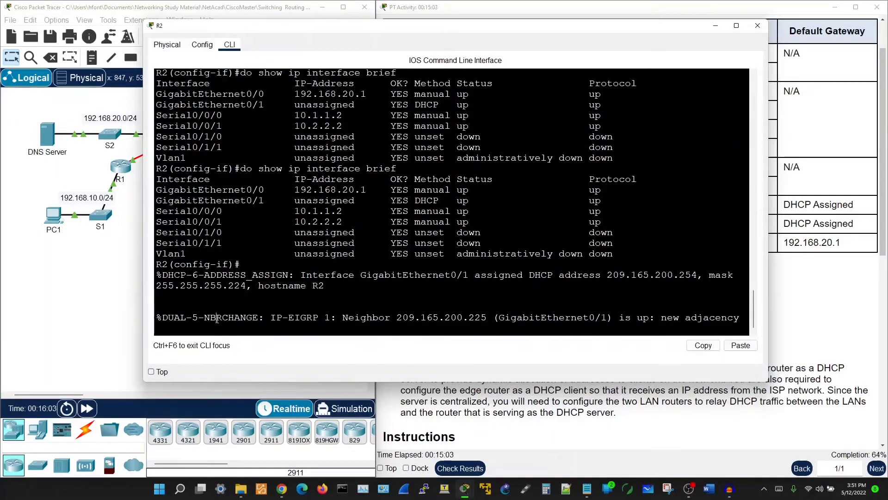
key("Return")
key("Return")
key("Return")
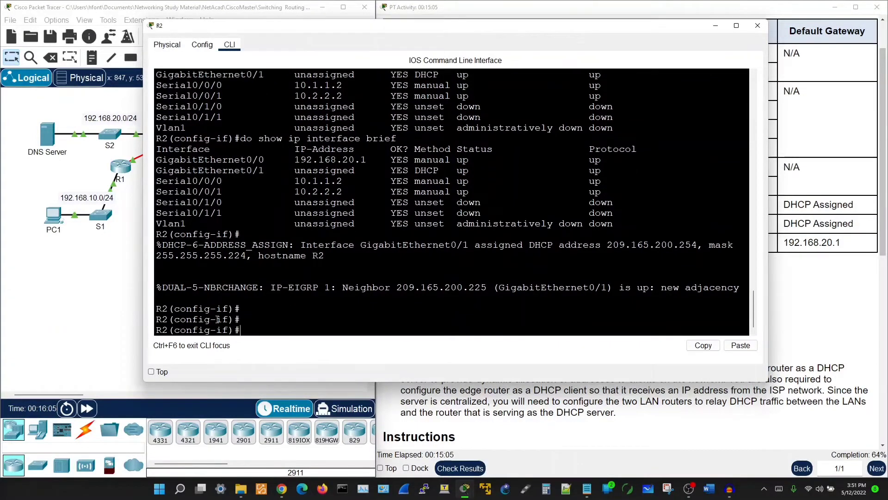
Run do show ip interface brief on R2 again and check the DHCP address of GigabitEthernet0/1
key("Up")
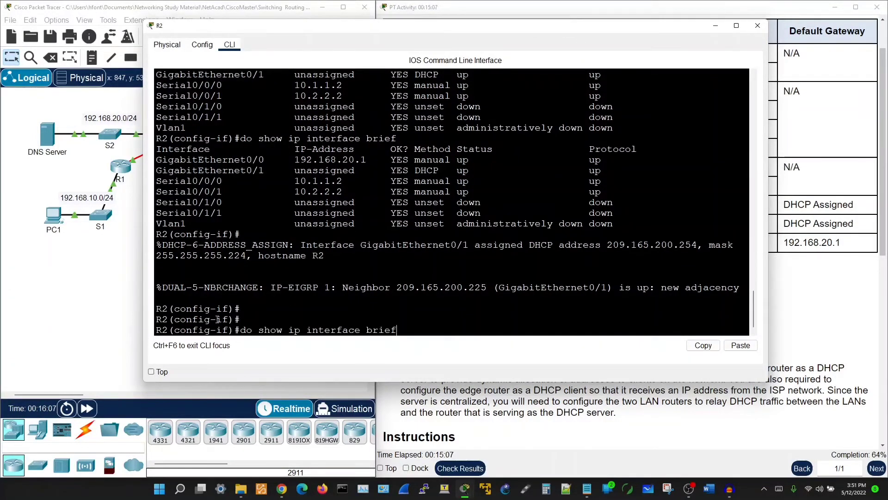
key("Return")
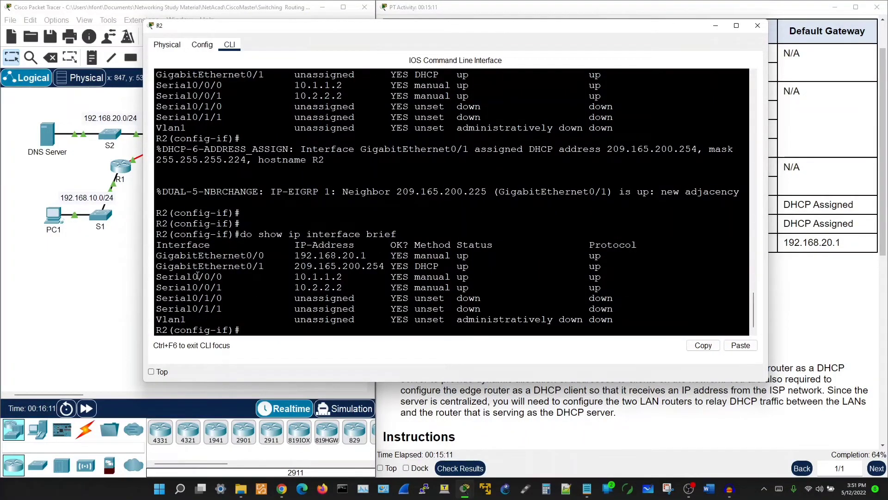
left_click_drag(295, 265, 606, 267)
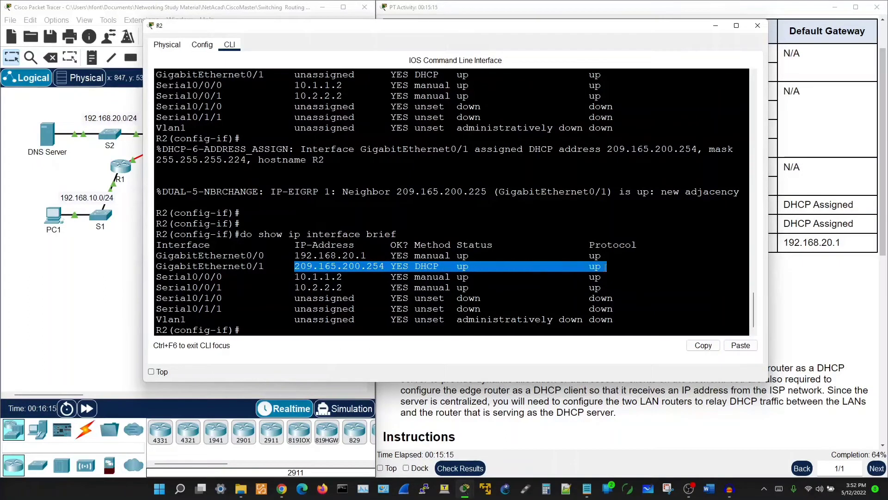
left_click(259, 331)
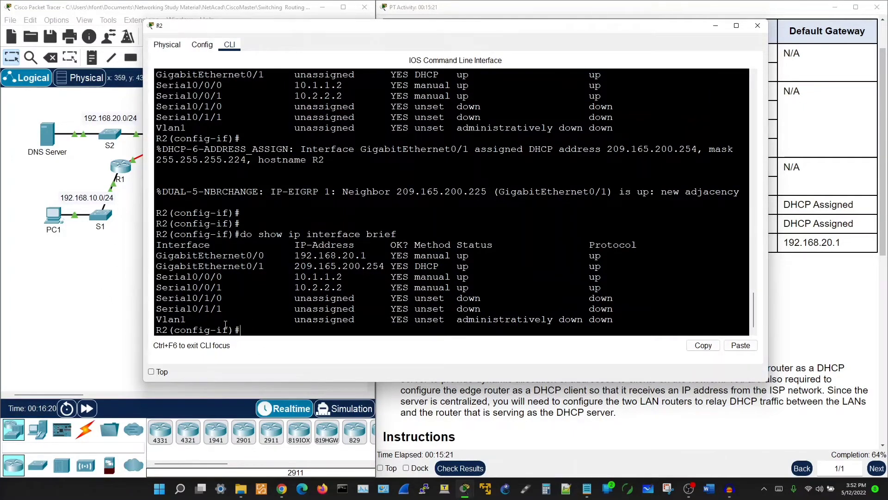
Examine the R1 LAN and the R3 LAN in the topology as the networks that need DHCP relay
left_click(100, 332)
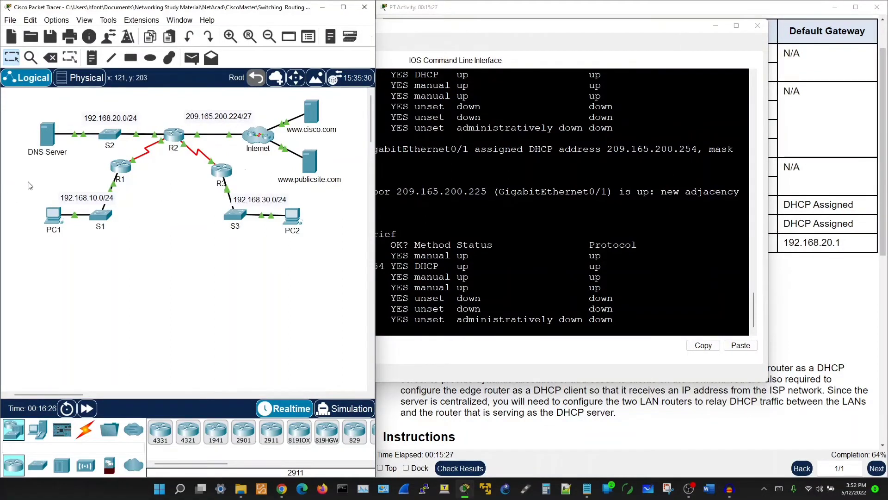
left_click_drag(28, 179, 136, 248)
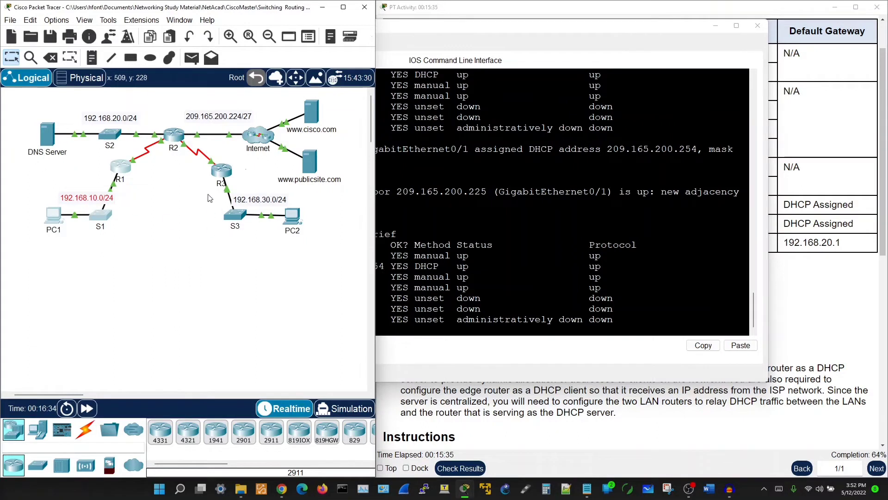
left_click_drag(206, 192, 335, 255)
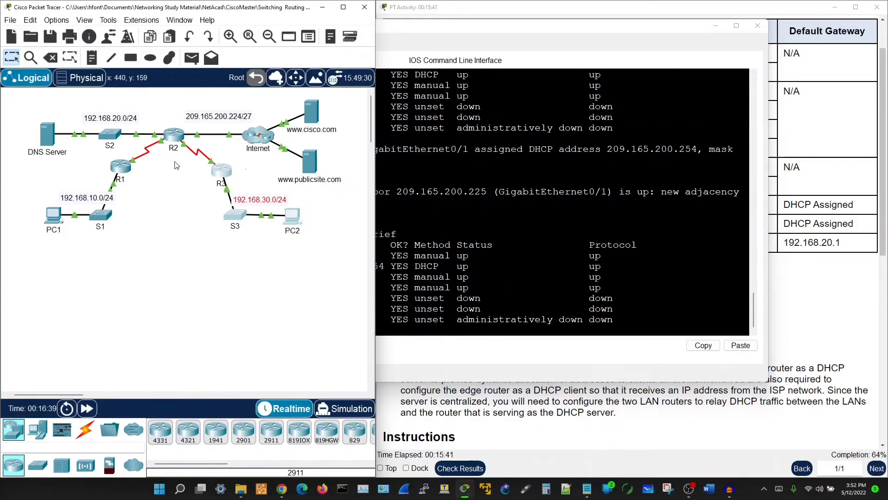
Open R1's command line, close R2's window and widen R1's window
left_click(129, 170)
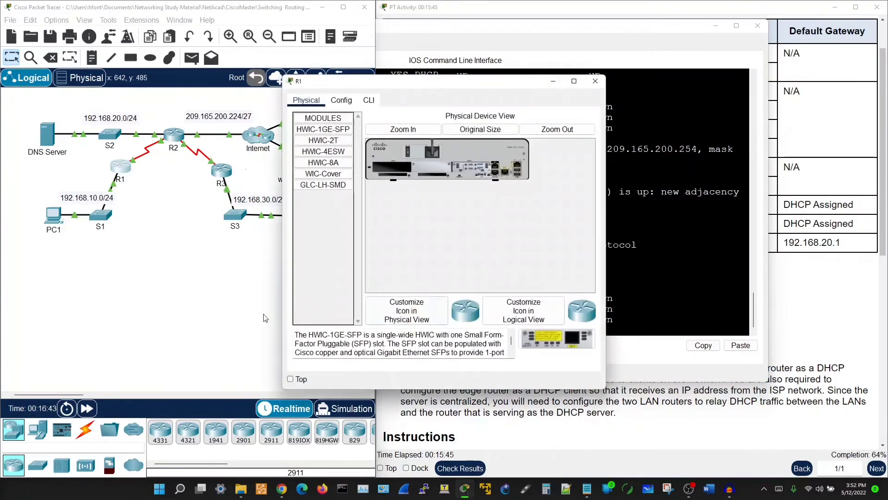
left_click(368, 100)
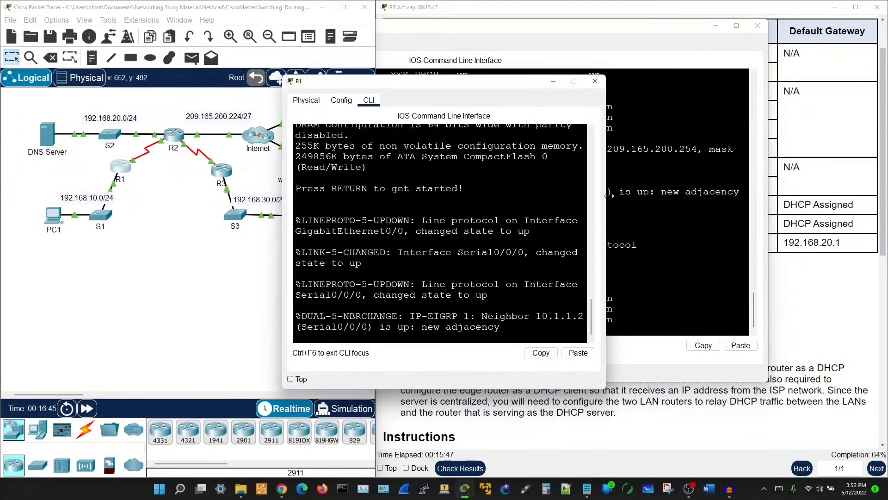
left_click(757, 25)
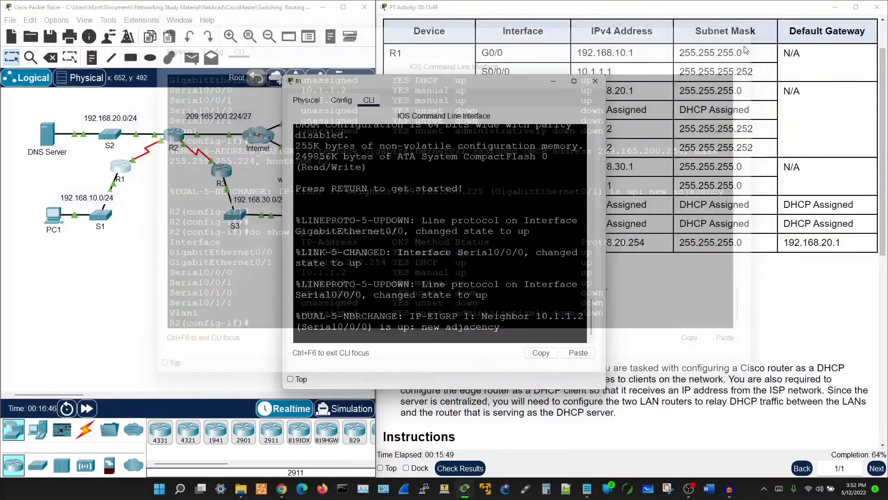
left_click_drag(605, 248, 854, 247)
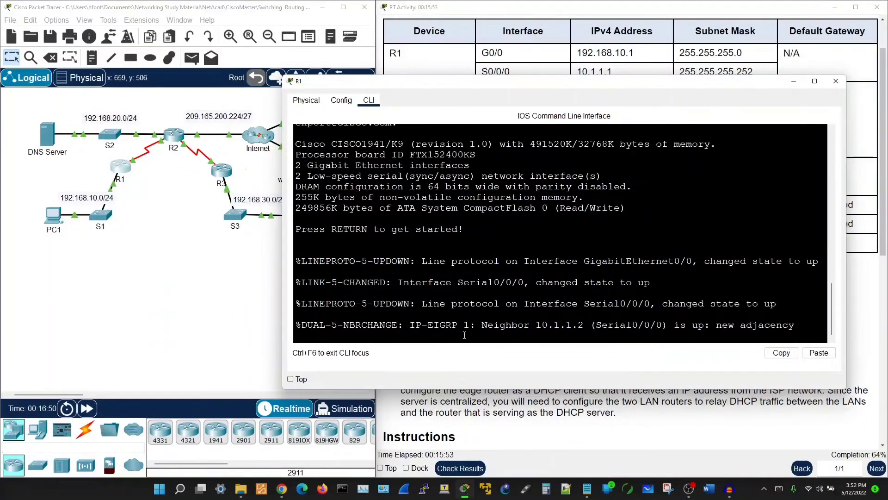
Enter privileged EXEC mode and global configuration mode on R1
key("Return")
key("Return")
key("Return")
key("Return")
key("Return")
key("Return")
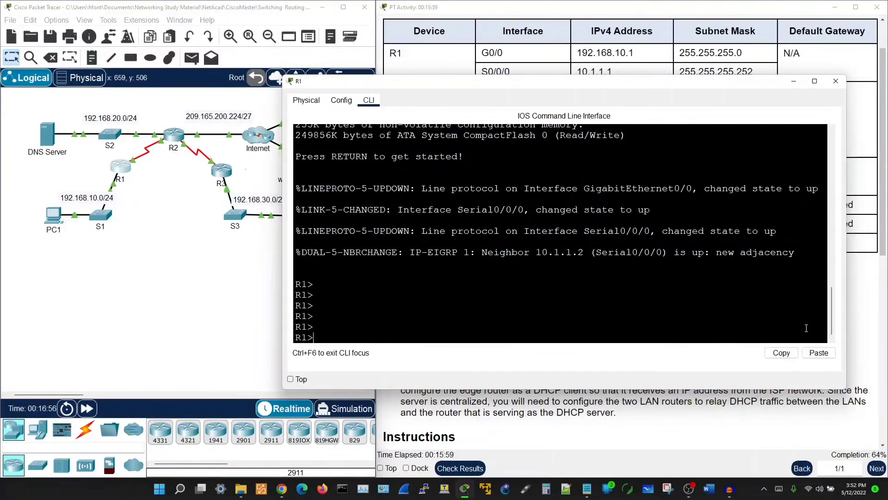
type("en")
key("Return")
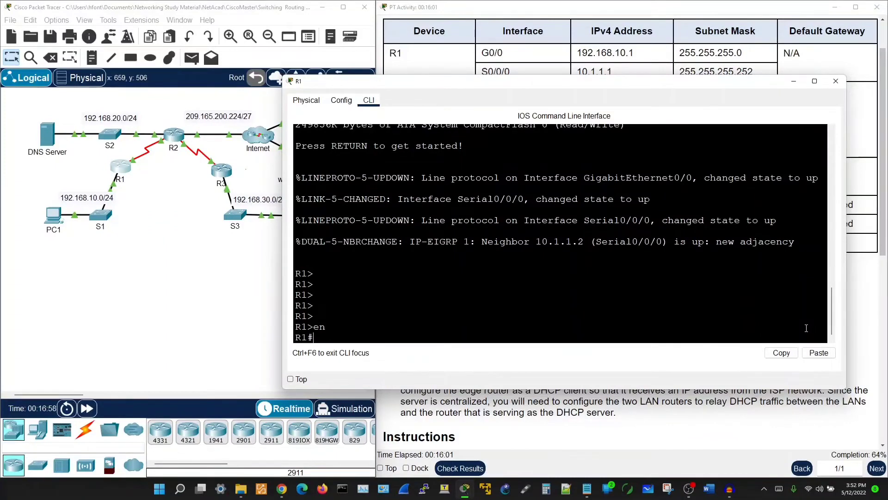
type("conf t")
key("Return")
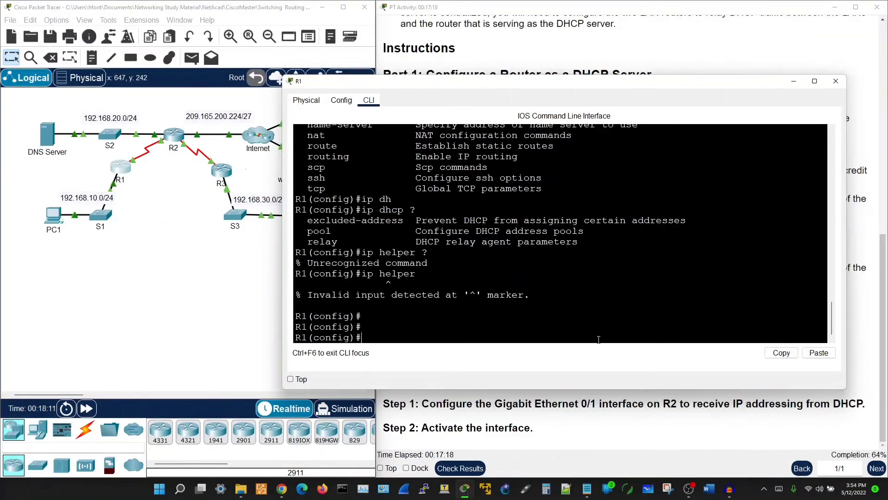
Check R1's LAN interface in the topology and addressing table, and enter interface configuration mode for g0/0 on R1
type("int")
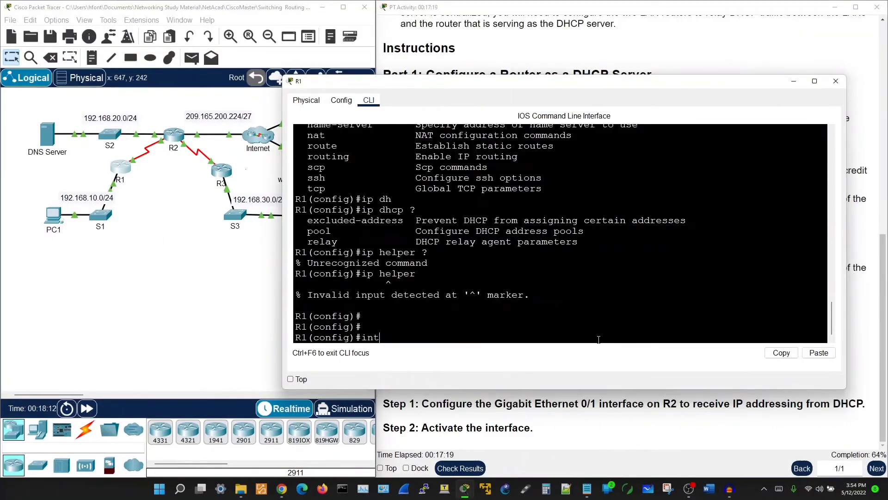
type("erf")
key("Tab")
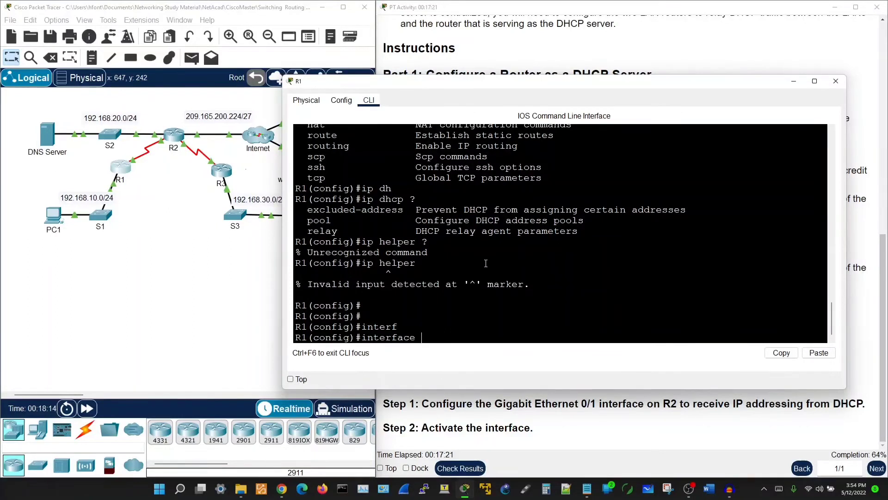
left_click(254, 278)
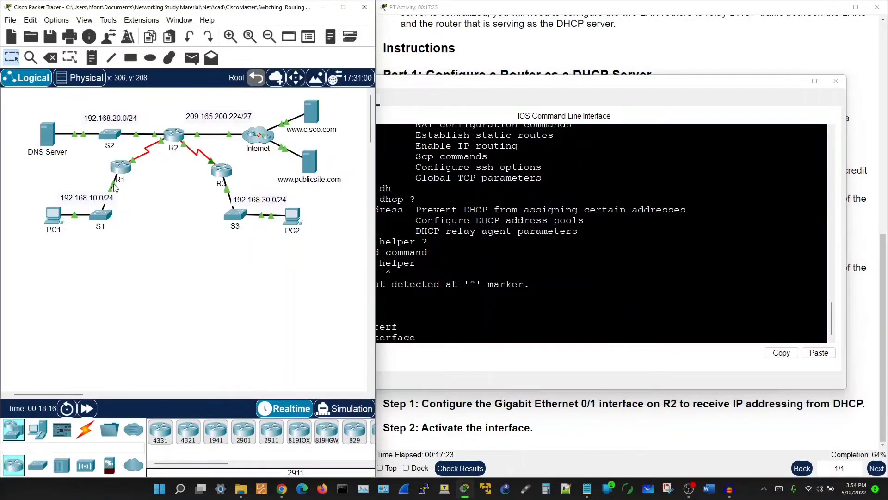
left_click(421, 338)
left_click(504, 72)
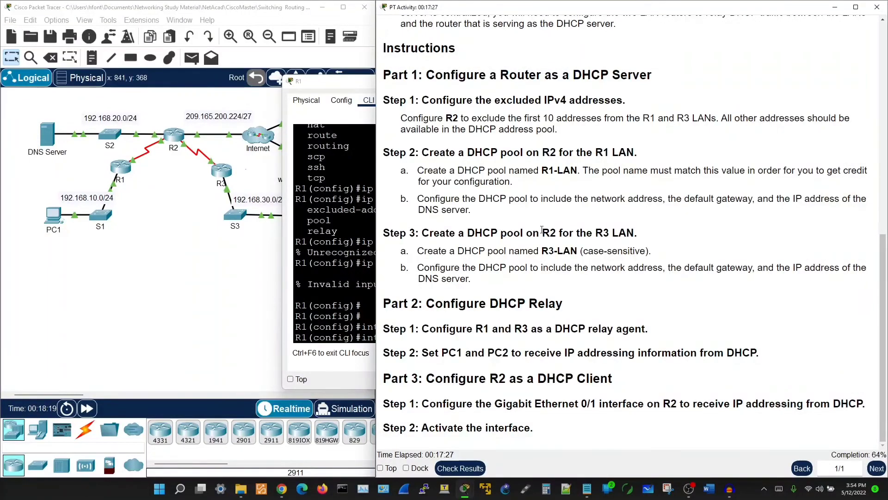
scroll(505, 72, "up", 8)
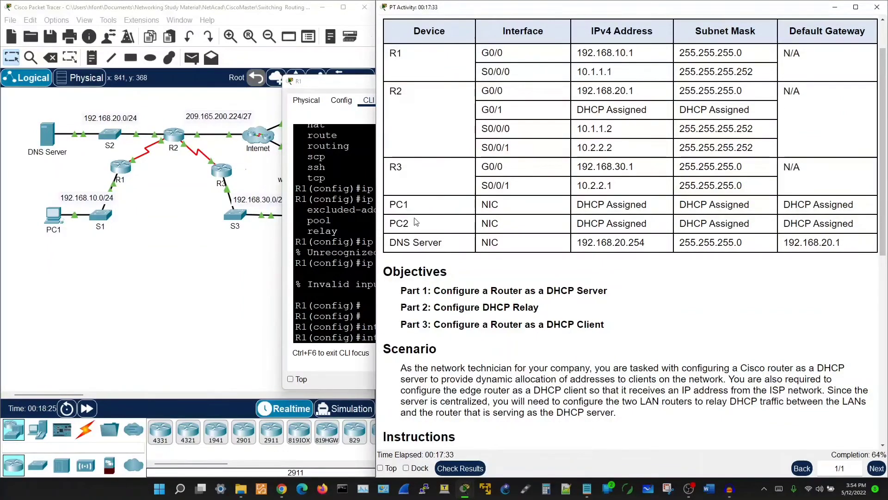
left_click(347, 348)
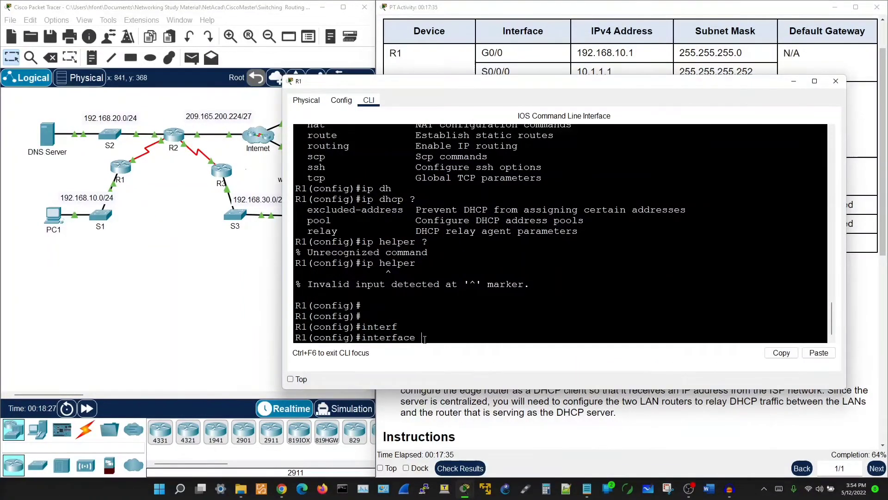
type("g0/0")
key("Return")
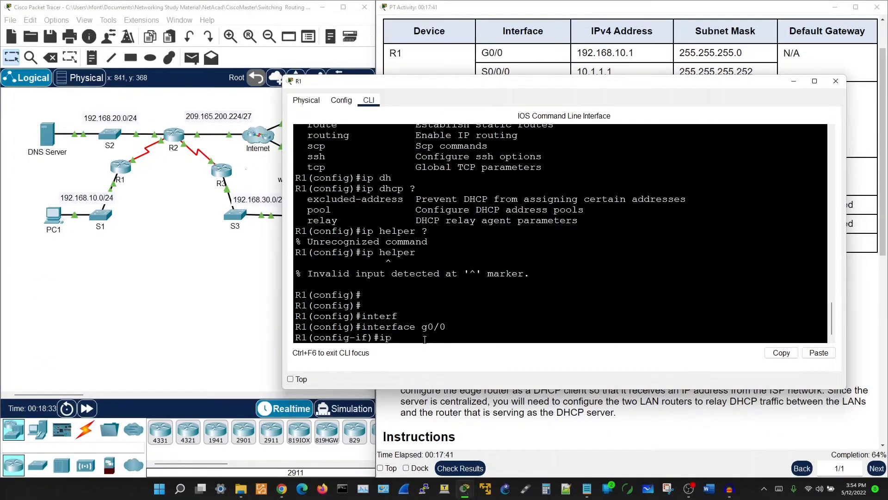
type("ip?")
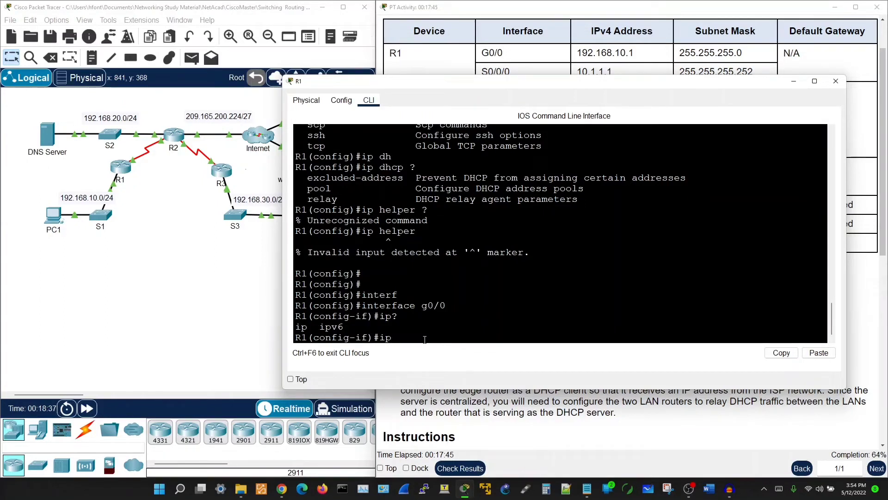
type(" h")
key("Tab")
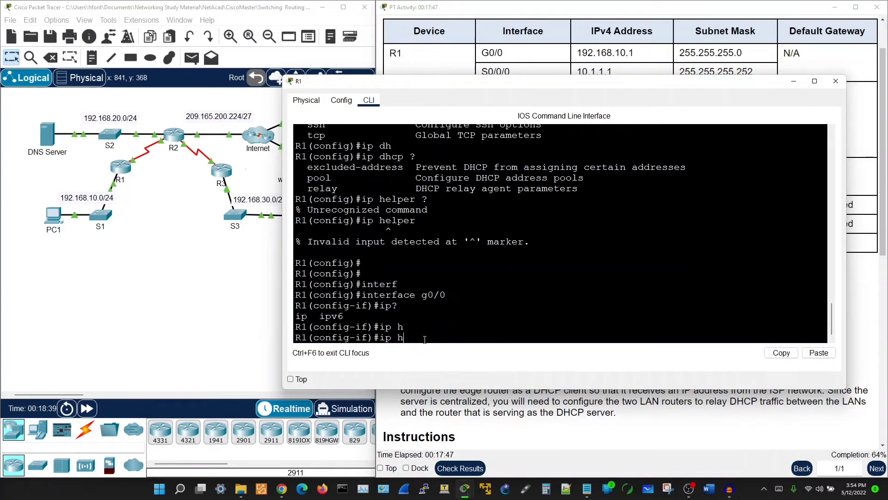
type("elp")
key("Tab")
scroll(425, 340, "down", 1)
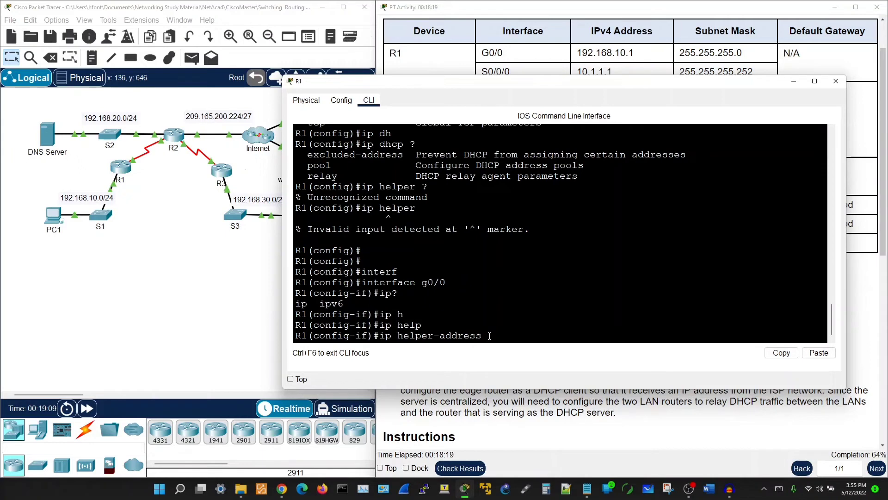
key("BackSpace")
key("BackSpace")
key("BackSpace")
key("BackSpace")
key("BackSpace")
key("BackSpace")
key("BackSpace")
key("BackSpace")
key("BackSpace")
key("BackSpace")
key("BackSpace")
key("BackSpace")
key("BackSpace")
key("BackSpace")
key("BackSpace")
key("BackSpace")
key("BackSpace")
key("BackSpace")
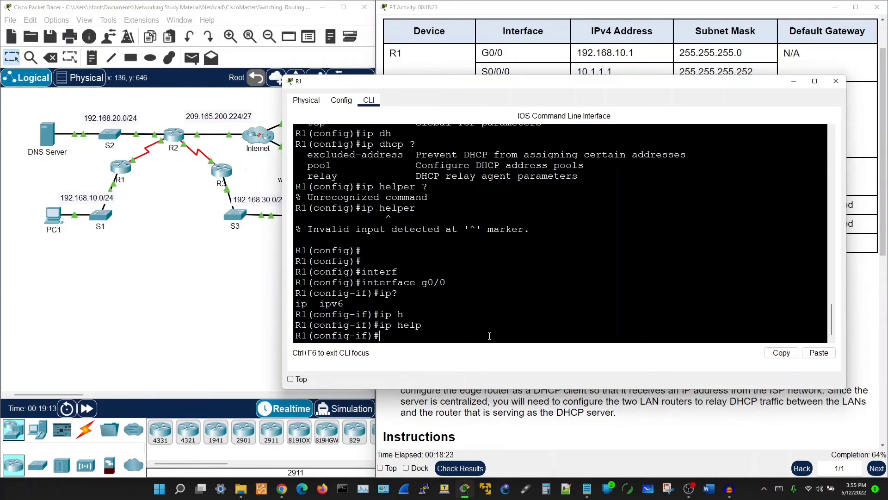
Begin an ip helper-address command for R1's g0/0 and copy R2's S0/0/0 address, 10.1.1.2, from the addressing table
key("Up")
key("Up")
key("Tab")
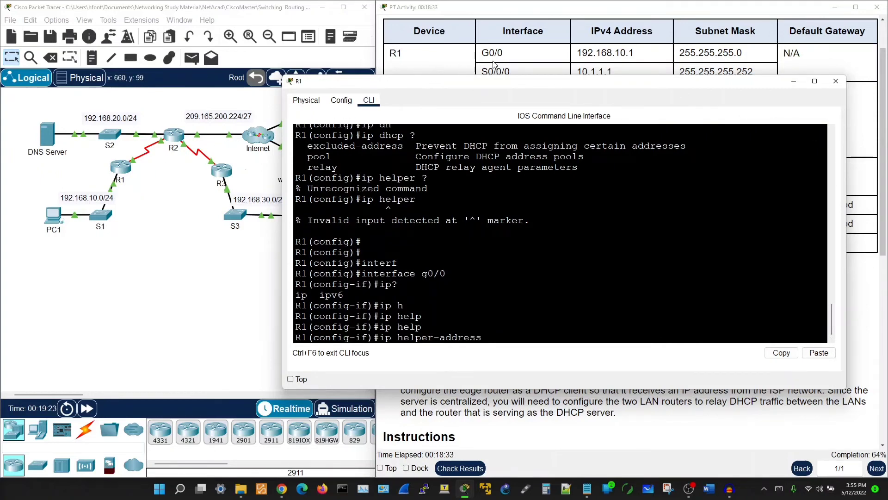
scroll(497, 63, "down", 1)
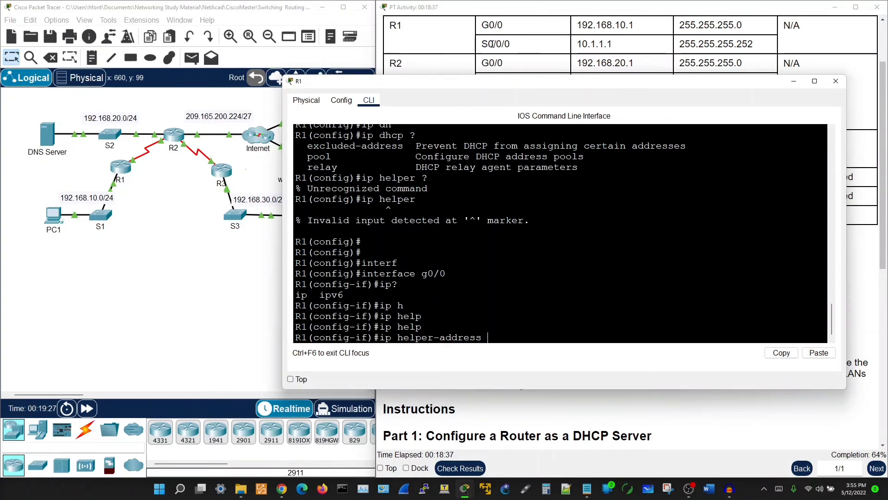
scroll(497, 51, "down", 1)
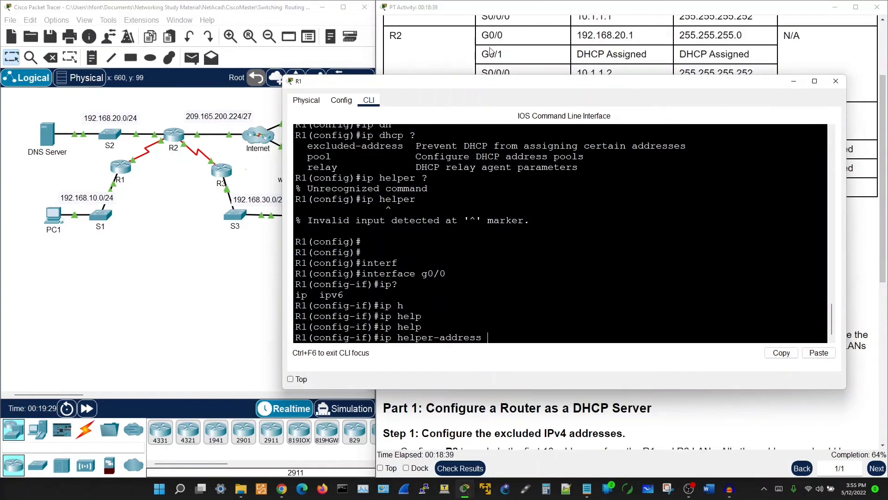
scroll(496, 55, "down", 1)
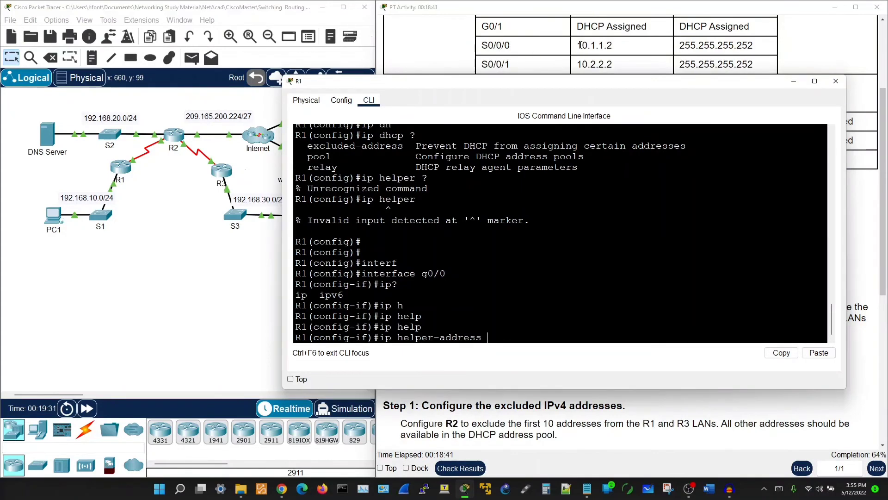
left_click_drag(581, 45, 613, 46)
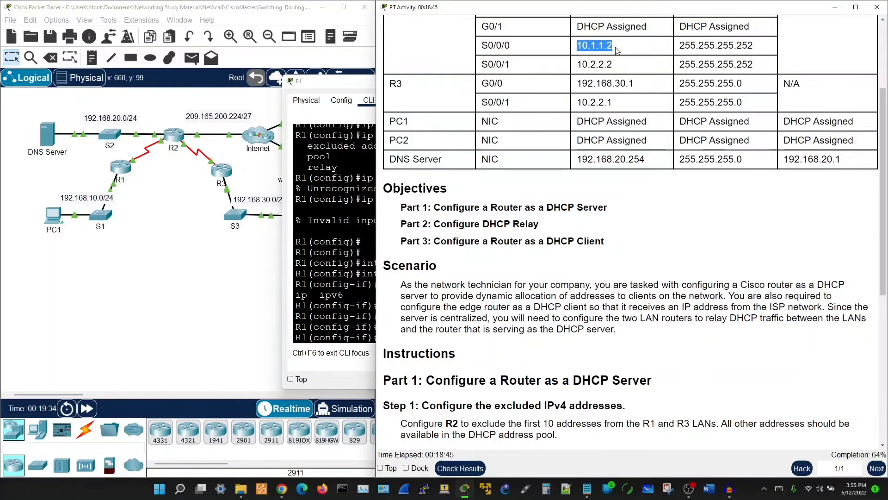
right_click(606, 49)
left_click(628, 52)
Complete and run the ip helper-address command on R1's g0/0 with the copied address 10.1.1.2
left_click(339, 334)
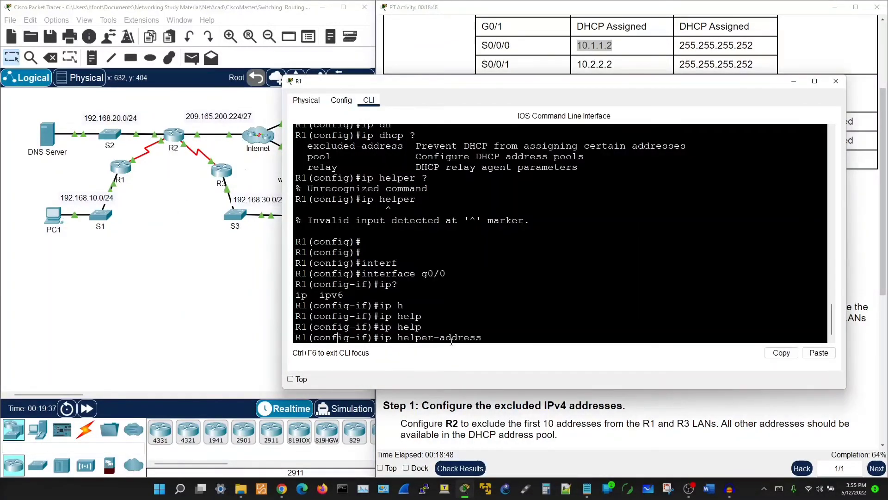
right_click(499, 338)
left_click(514, 356)
key("Return")
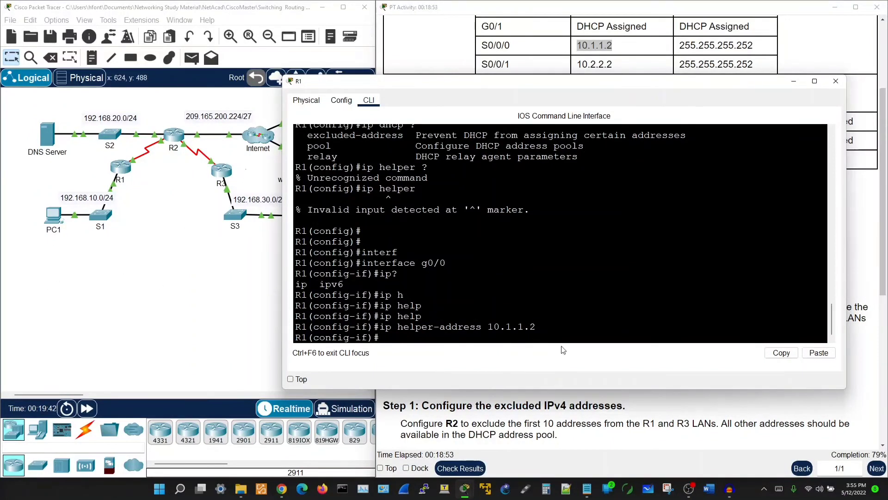
key("Return")
key("Return")
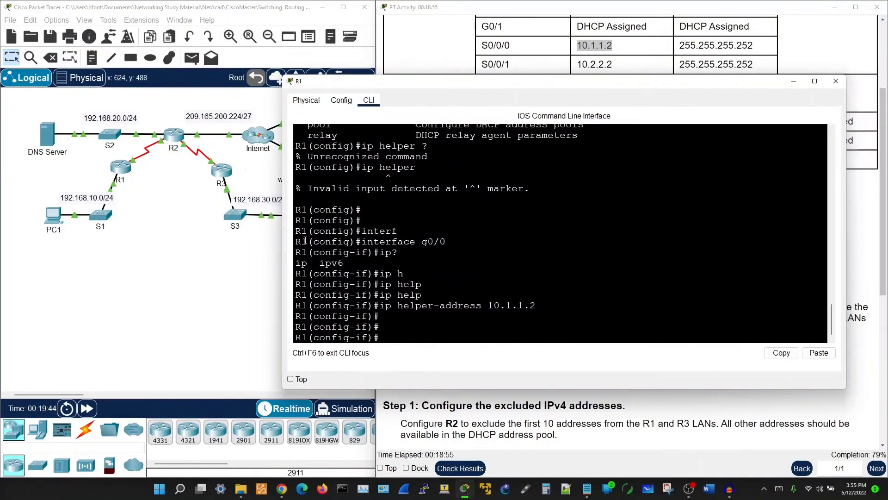
Open R3's command line, widen its window and bring up the user EXEC prompt
left_click(228, 181)
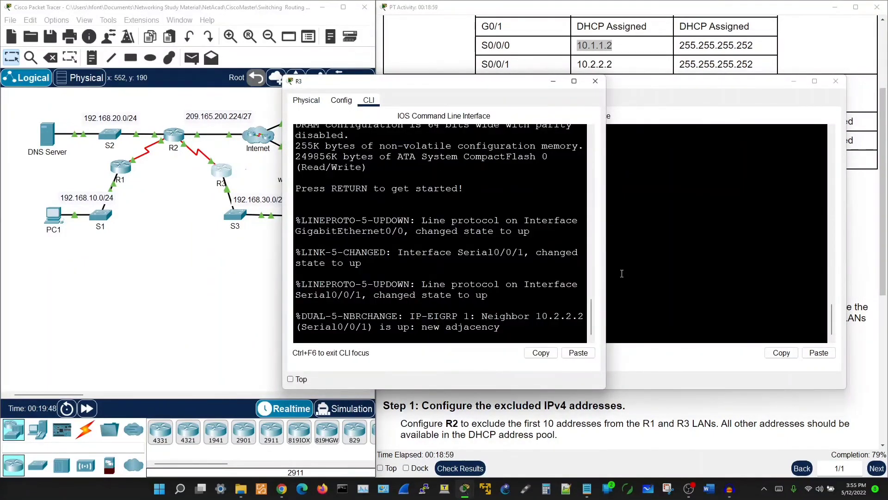
left_click_drag(606, 262, 803, 269)
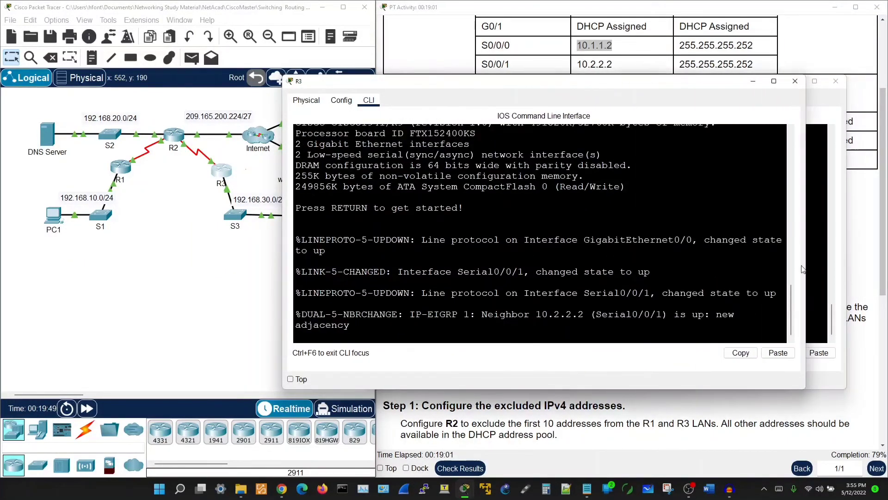
key("Return")
key("Return")
key("Return")
key("Return")
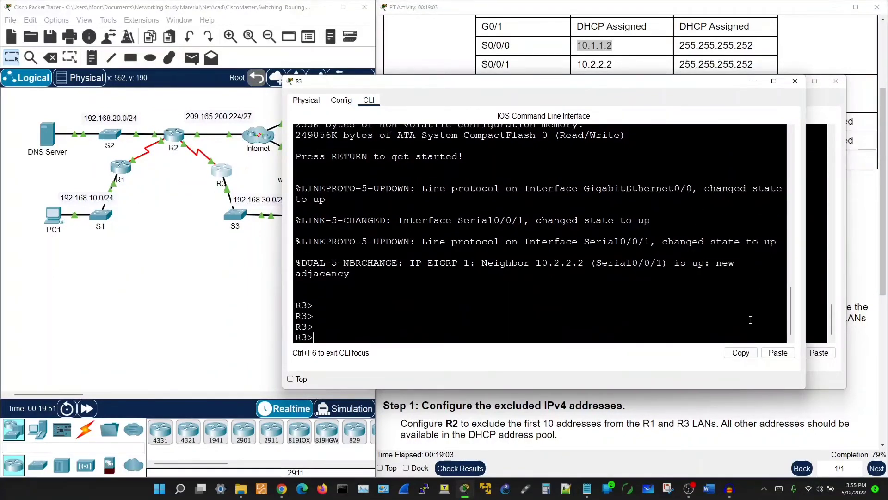
Enter privileged EXEC mode and global configuration mode on R3
type("en")
key("Return")
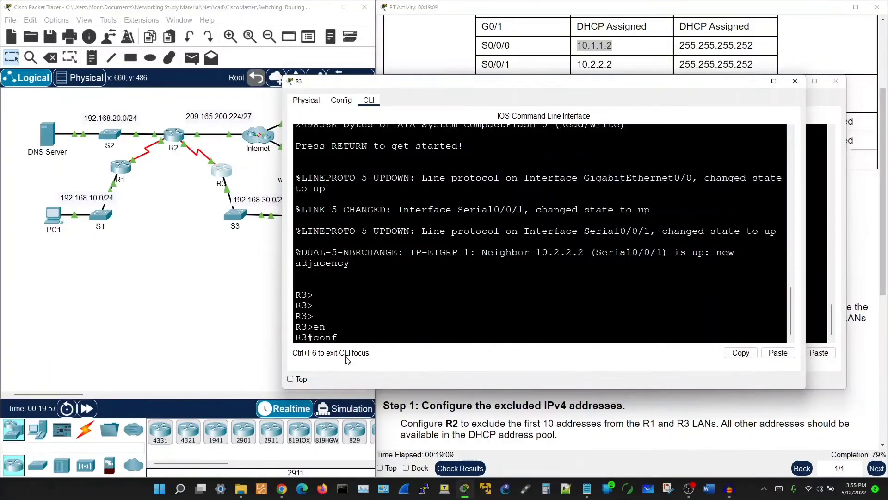
type("conf t")
key("Return")
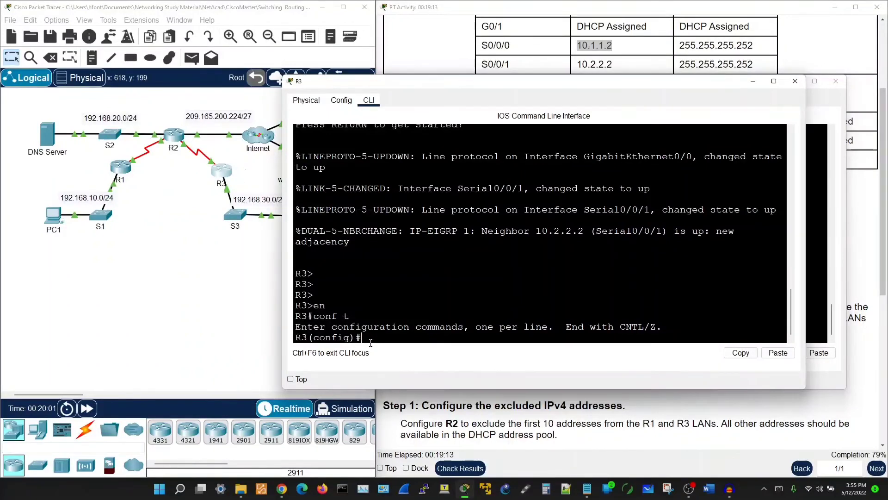
Check R3's LAN interface in the addressing table and enter interface configuration mode for g0/0 on R3
type("in")
key("Tab")
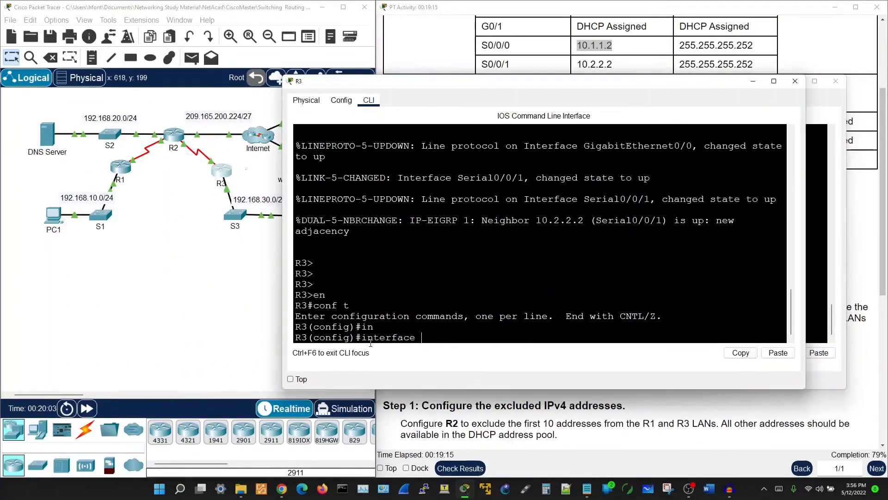
left_click(452, 59)
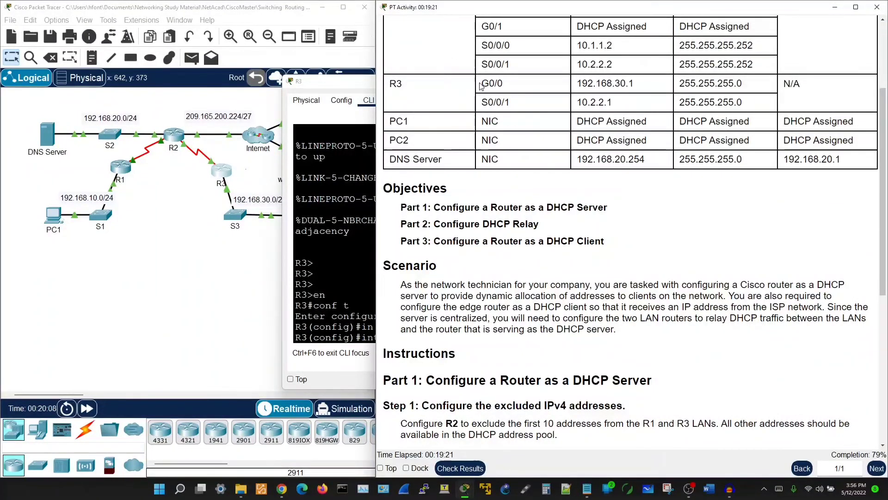
left_click(356, 326)
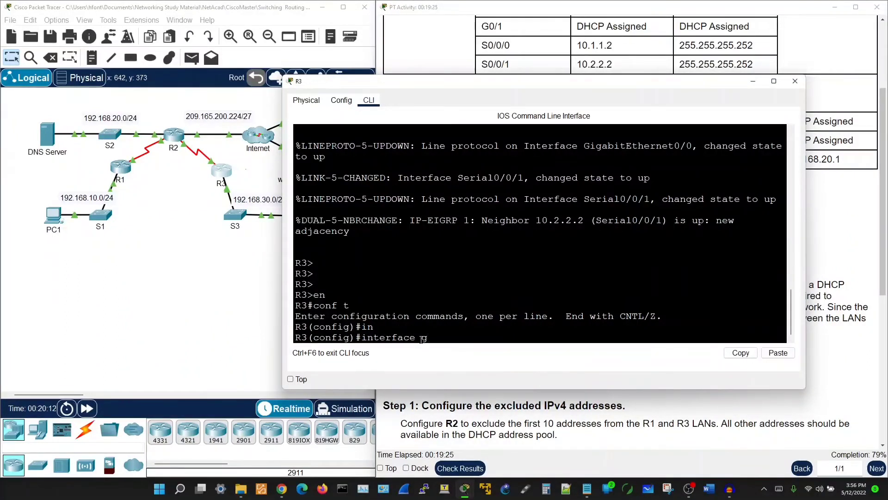
type("0/0")
key("Return")
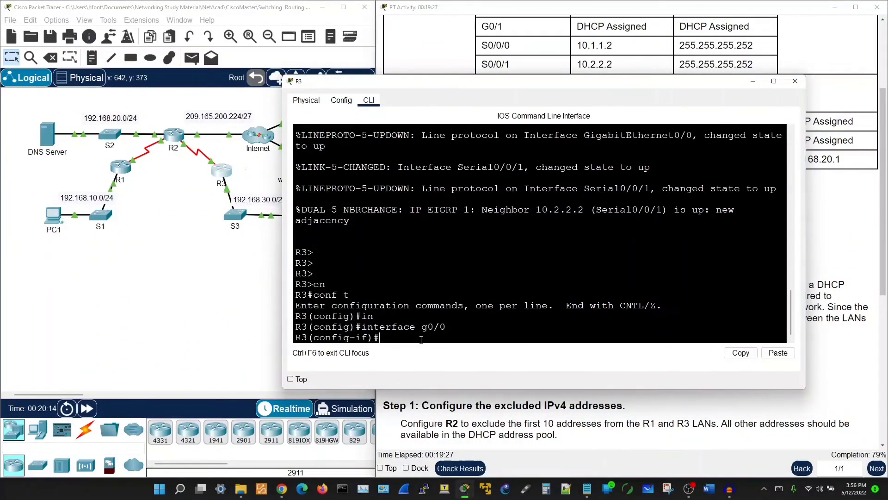
Enter helper address 10.2.2.1 on R3's g0/0, and correct it to R2's S0/0/1 address, 10.2.2.2
type("ip help")
key("Tab")
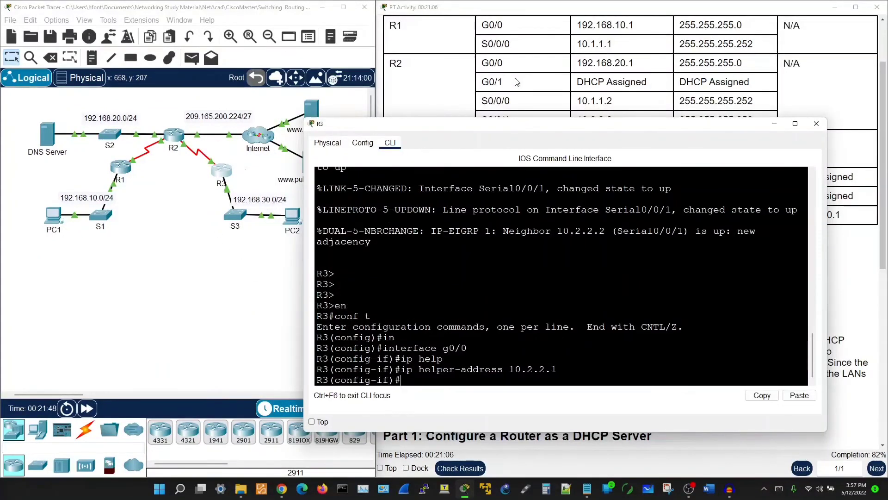
scroll(589, 77, "down", 1)
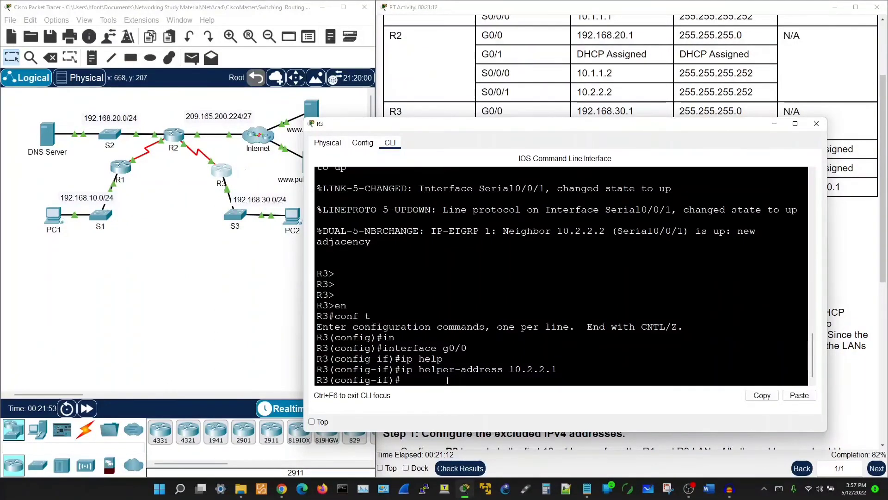
key("Up")
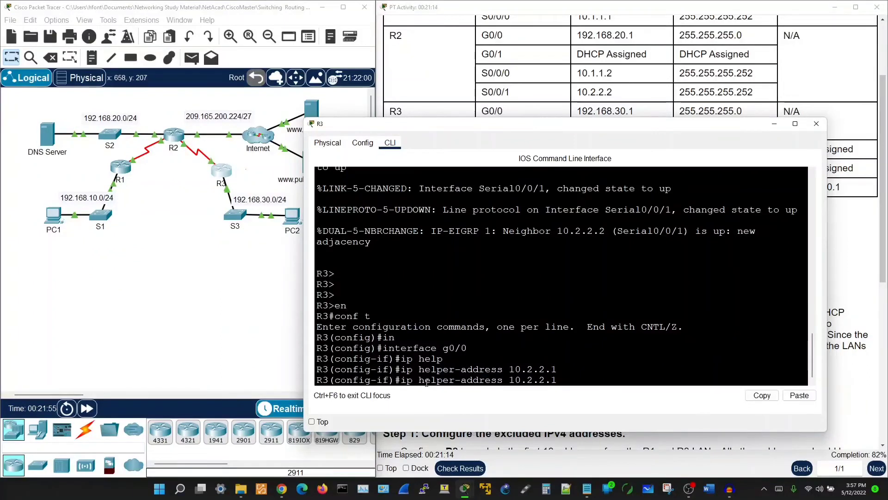
key("BackSpace")
type("2")
key("Return")
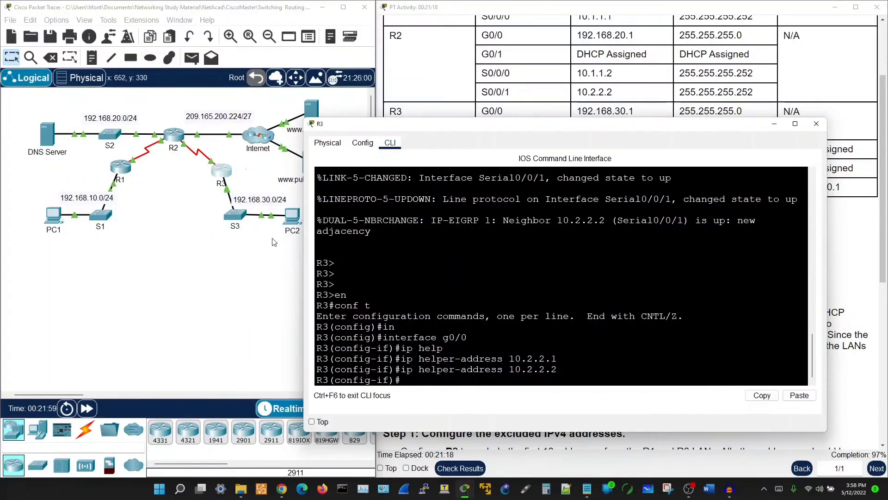
Open PC2's IP configuration and switch IPv4 to Static and back to DHCP to request a new address
left_click(288, 220)
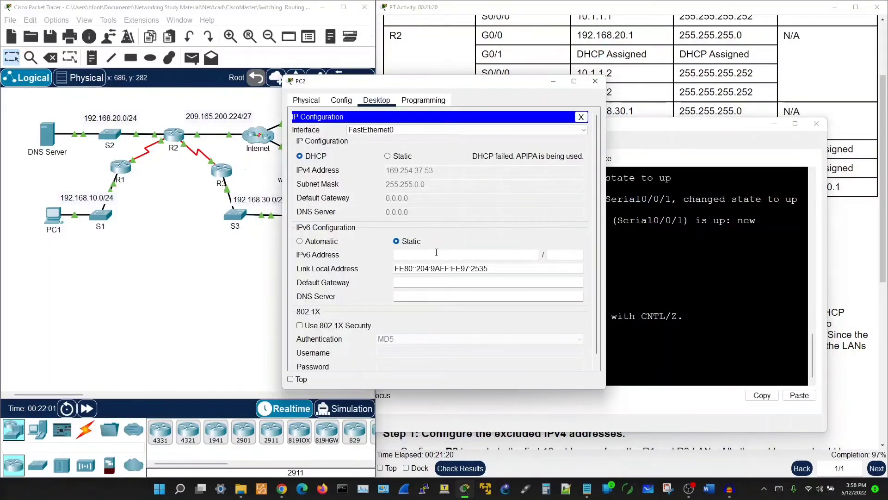
left_click(396, 158)
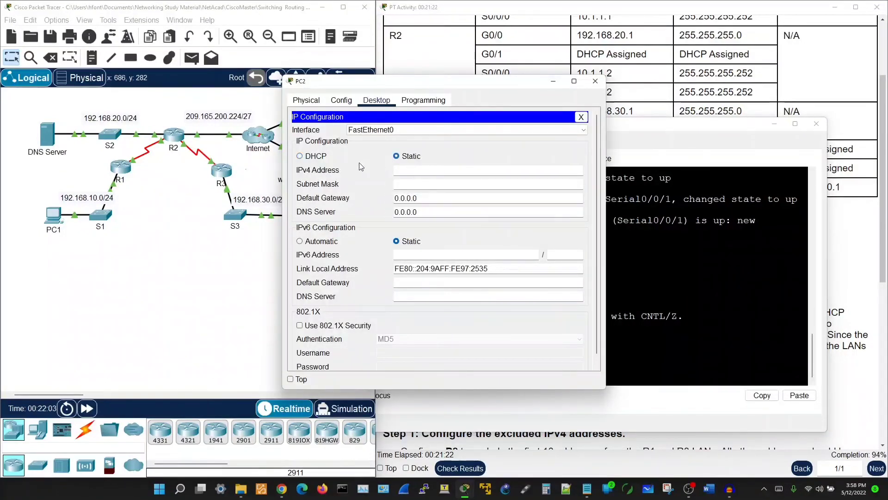
left_click(301, 157)
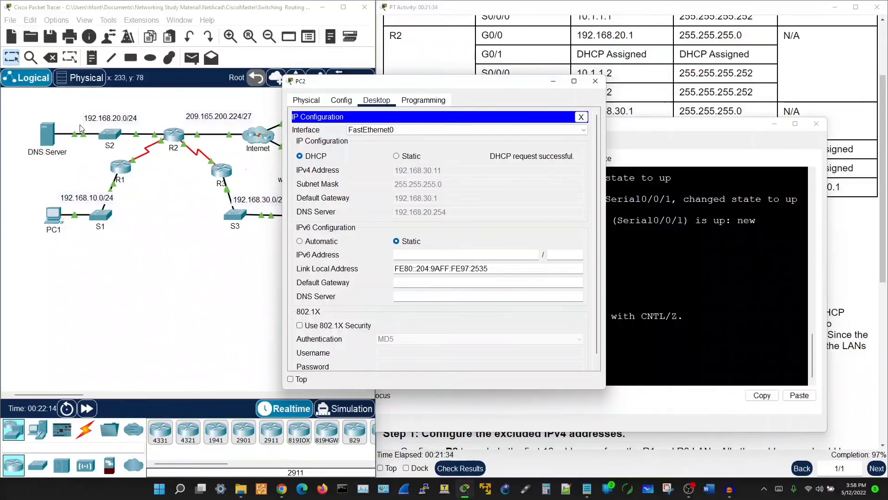
Set PC1's IPv4 configuration to DHCP so it requests an address, and close its IP Configuration tool
left_click(53, 215)
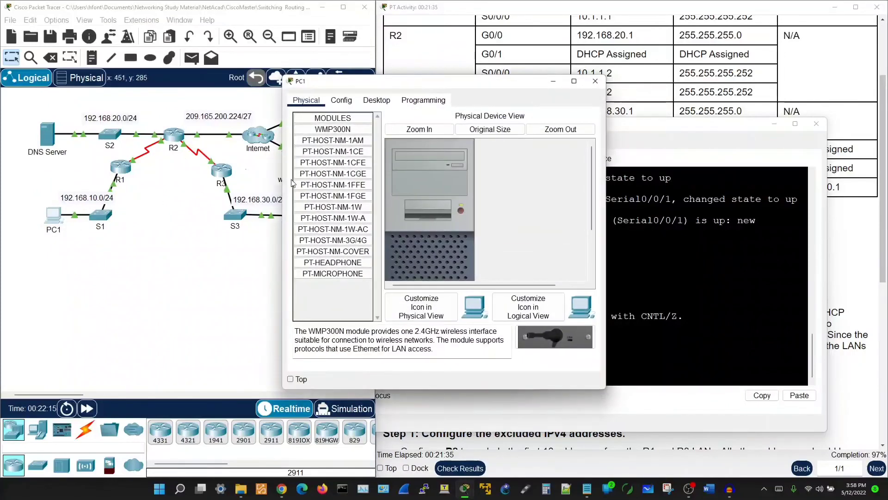
left_click(341, 100)
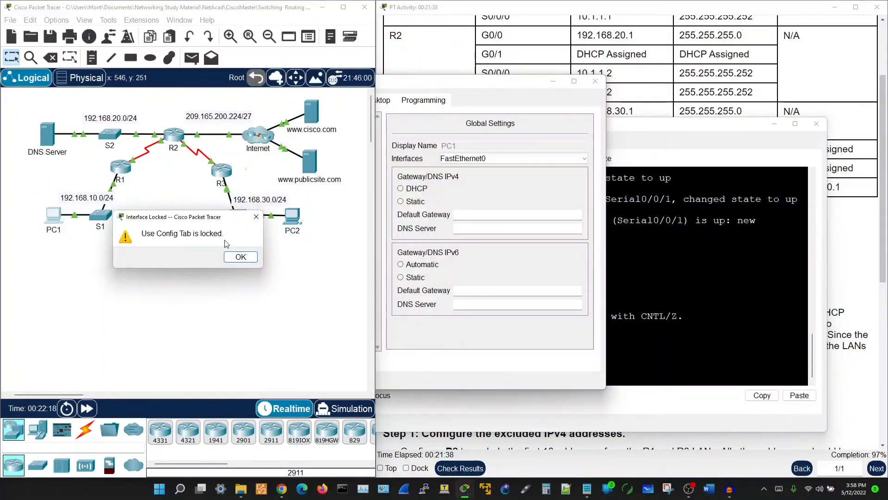
left_click(240, 256)
left_click(428, 112)
left_click(376, 101)
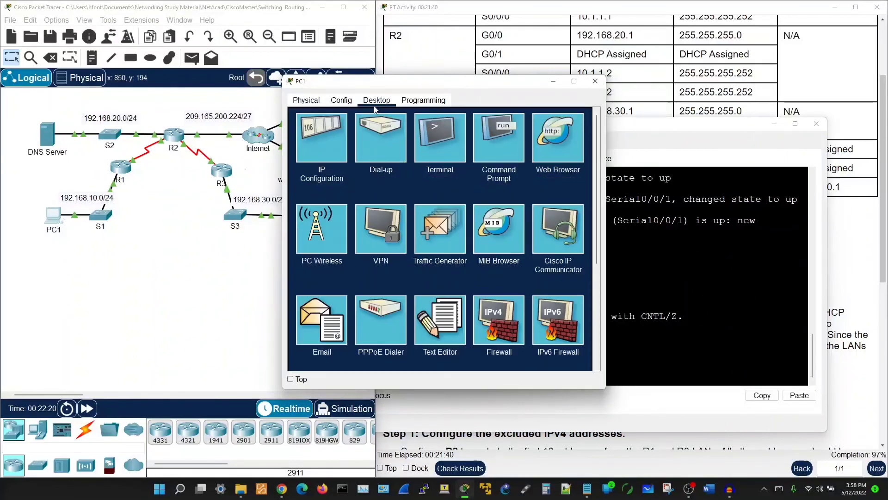
left_click(323, 151)
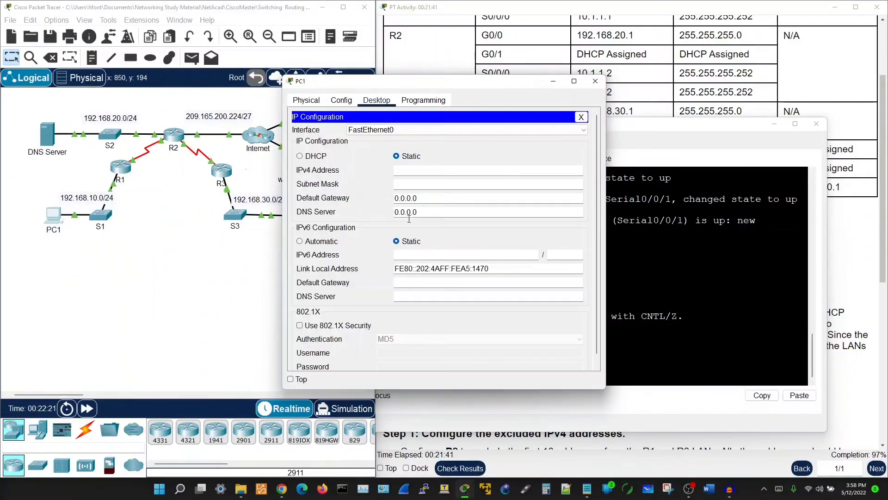
left_click(395, 172)
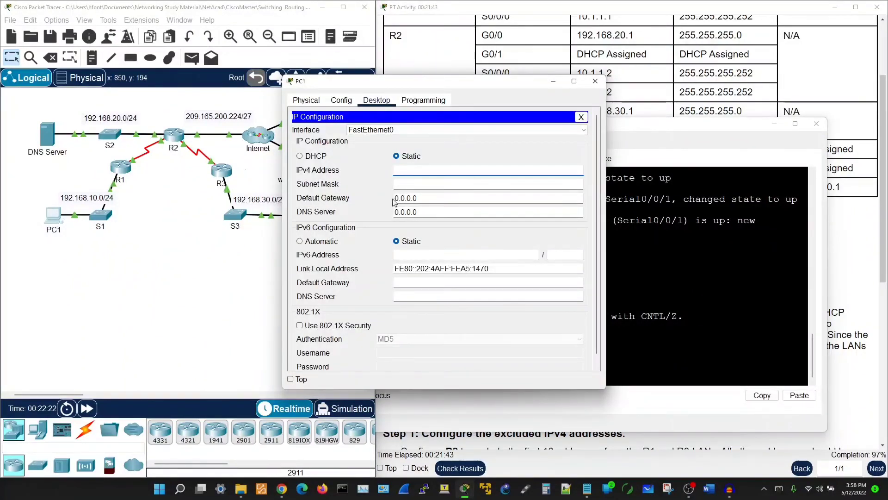
left_click(299, 156)
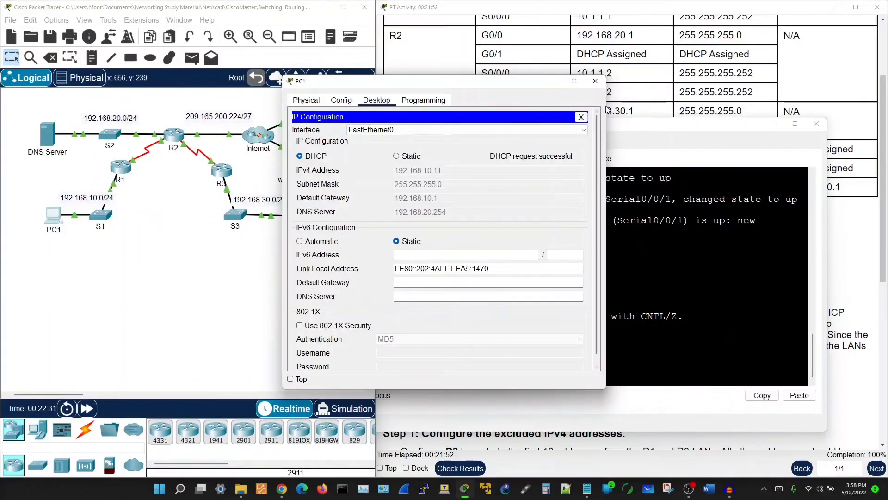
left_click(581, 116)
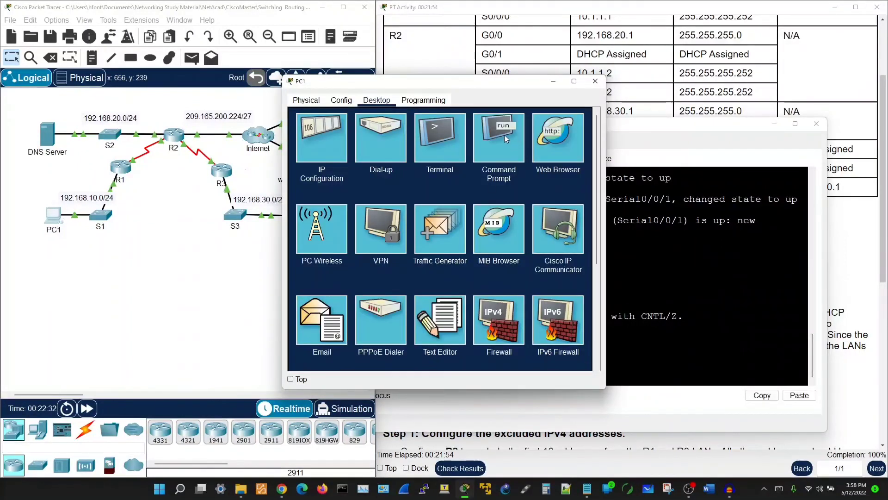
Run ipconfig /all in PC1's Command Prompt and widen the window to fit the full output
left_click(490, 137)
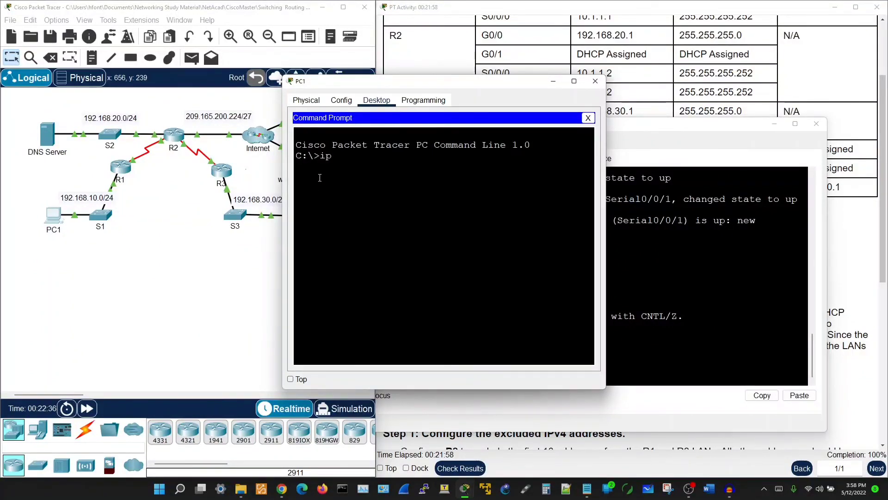
type("ipconfig /all")
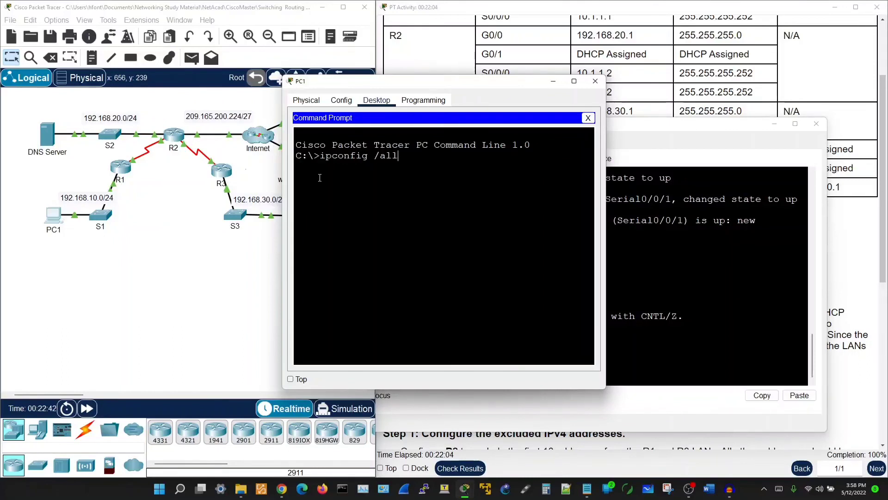
key("Return")
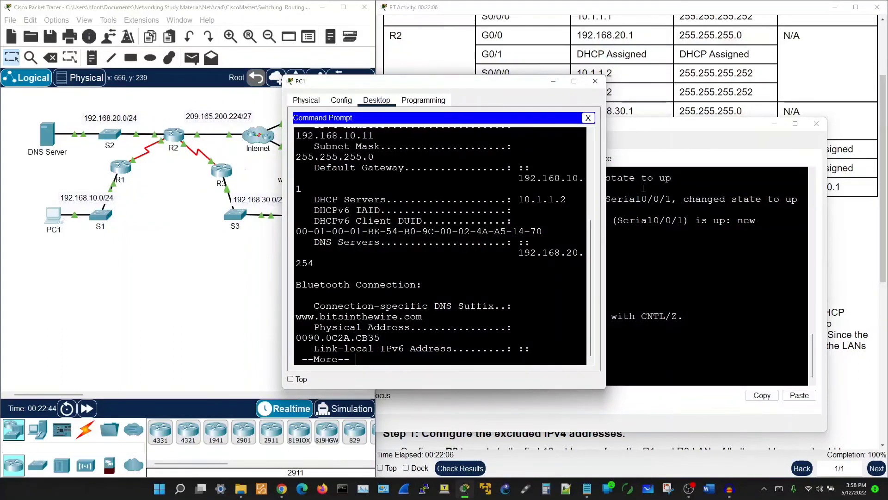
left_click_drag(606, 212, 824, 207)
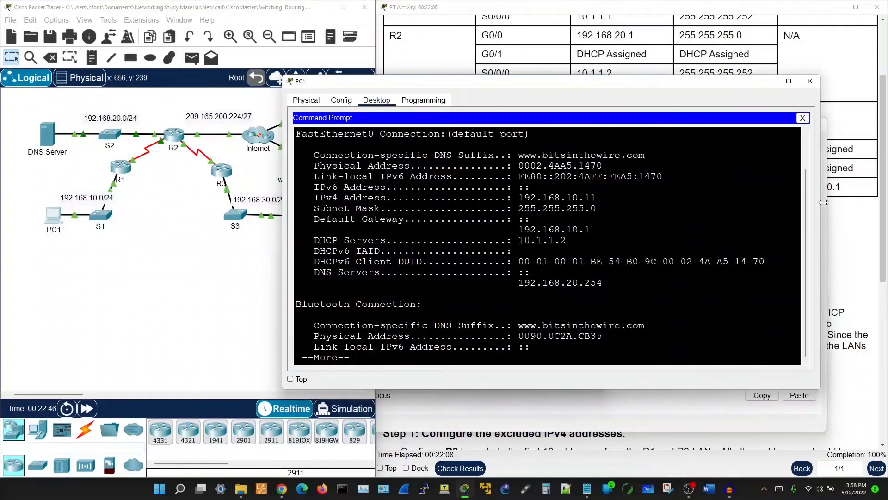
scroll(425, 213, "up", 2)
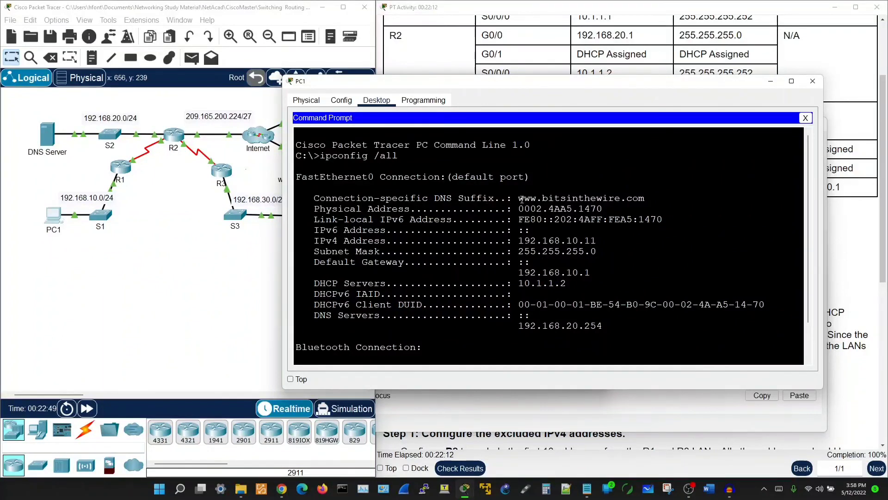
Check the DNS suffix, IPv4 address, subnet mask and default gateway PC1 received, and return to the network topology
left_click_drag(523, 199, 645, 202)
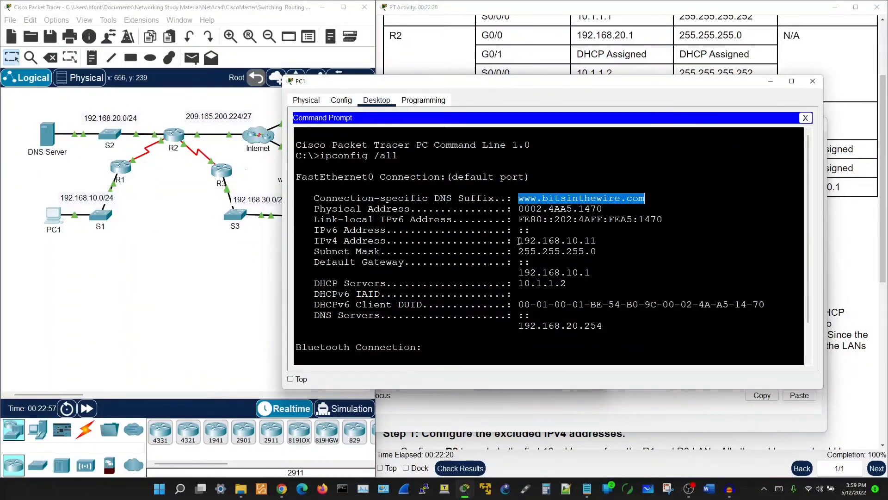
left_click_drag(519, 241, 591, 252)
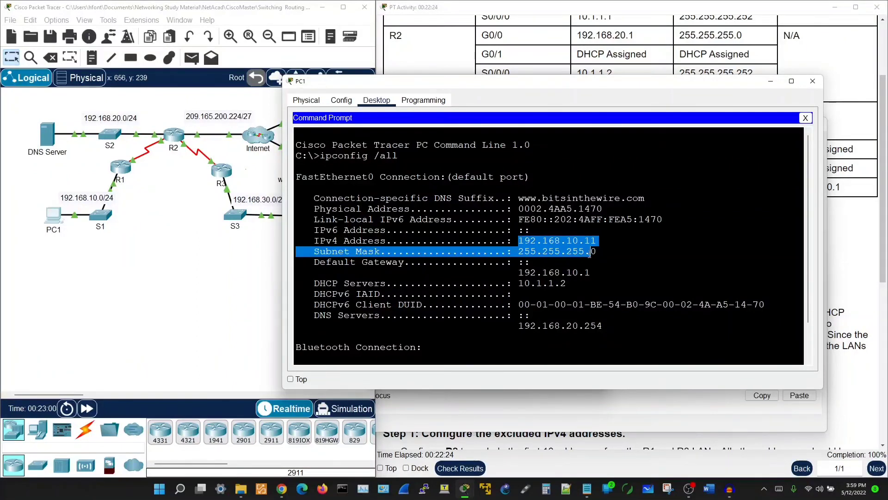
left_click_drag(589, 251, 589, 272)
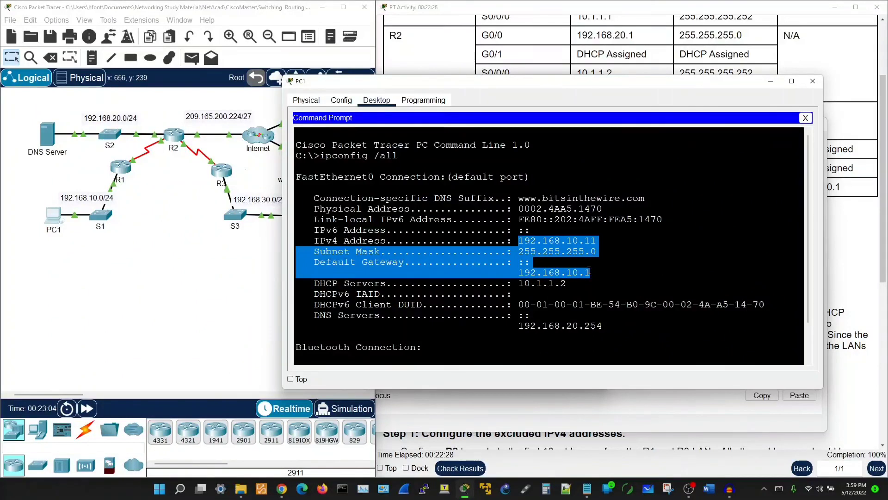
left_click(280, 249)
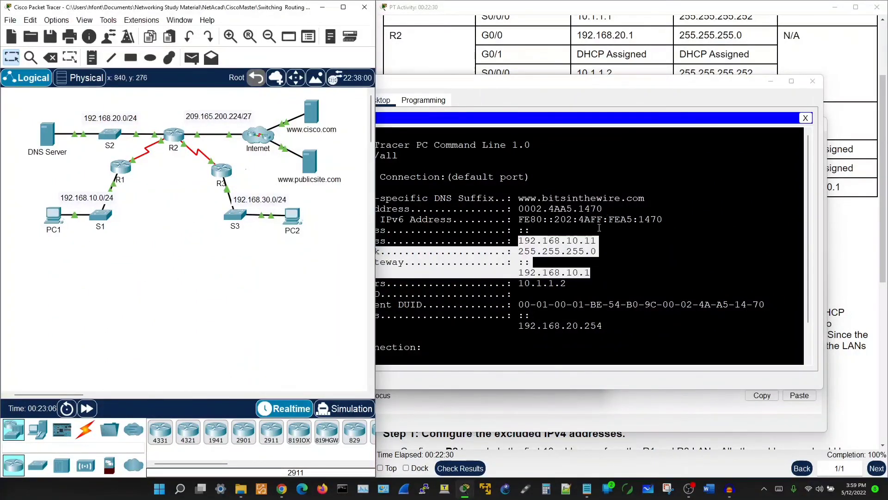